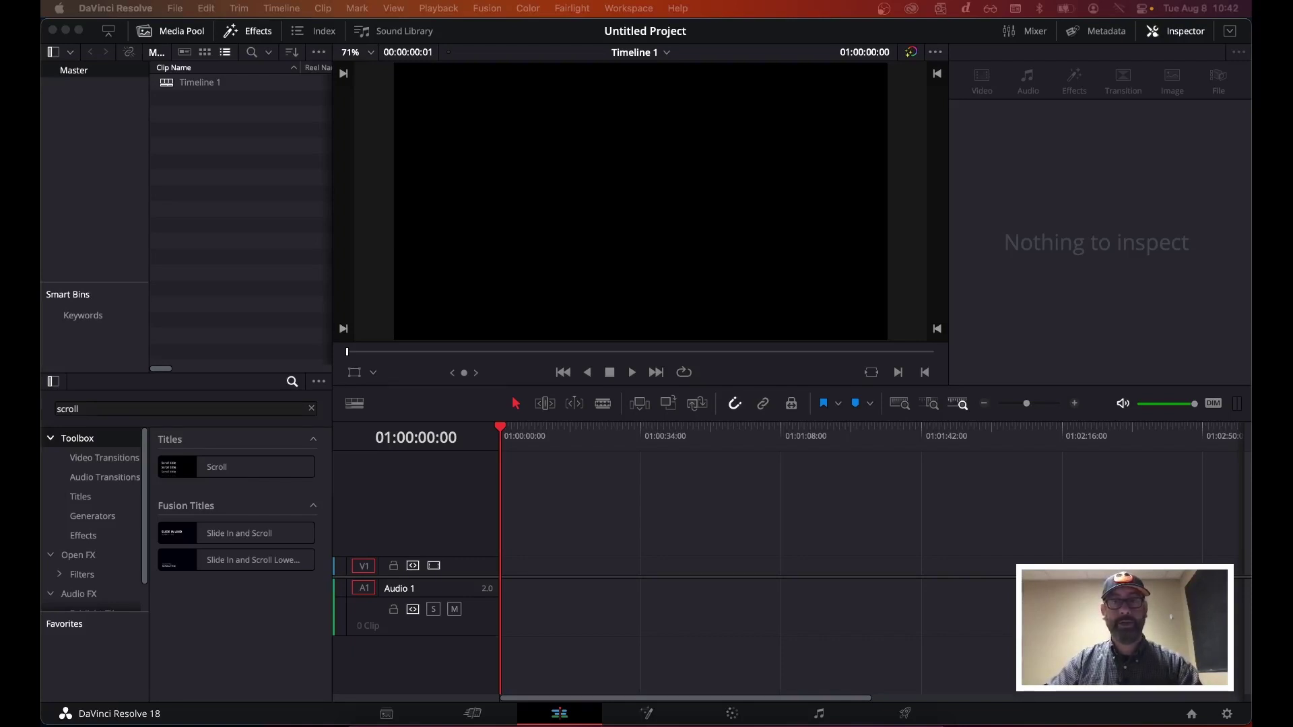
Switch to the Credits document in Chrome, put the director's name on its own line, and start a new line under "Special Thanks:".
{"action": "key", "text": "super+Tab"}
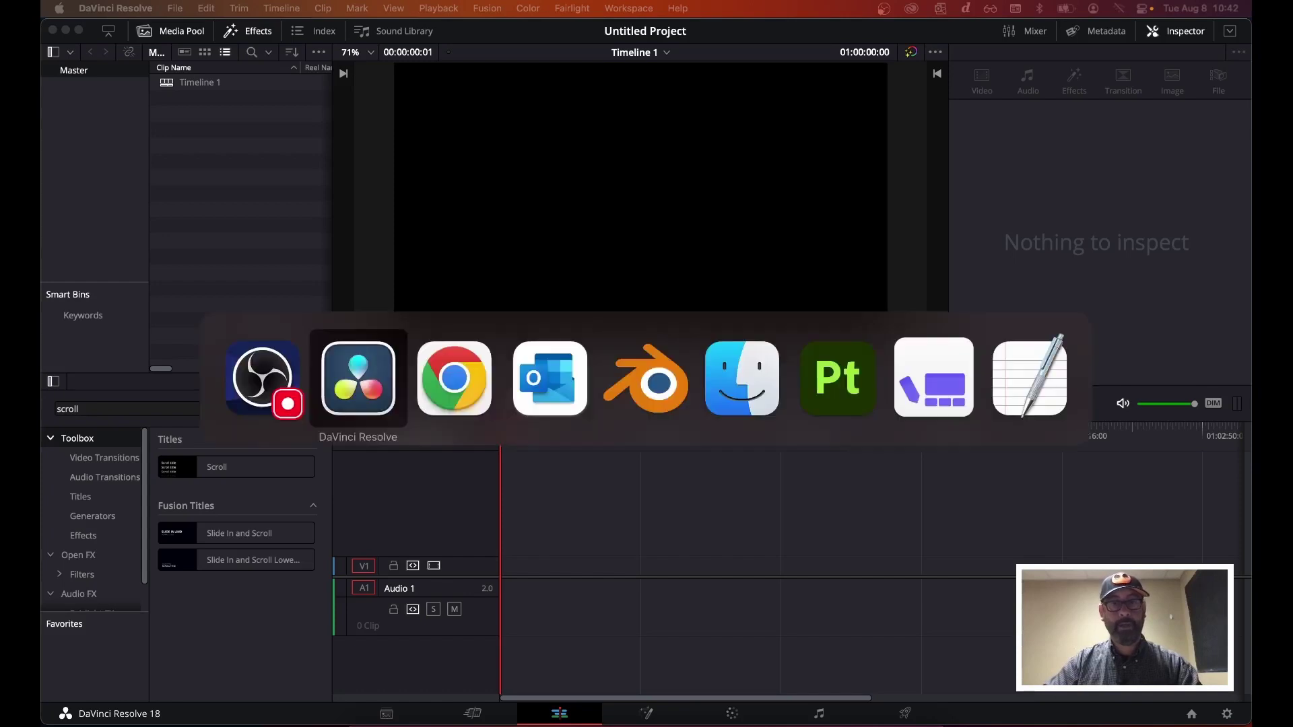
{"action": "key", "text": "super+Tab"}
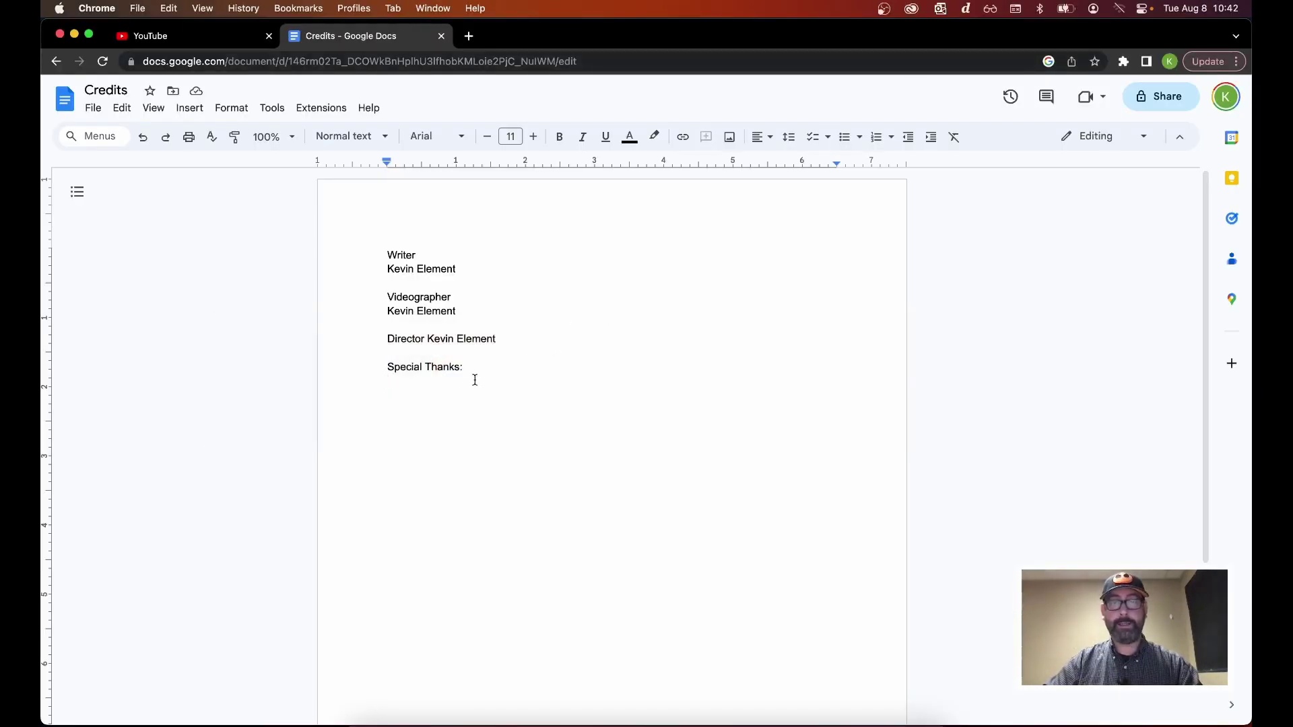
{"action": "left_click_drag", "start_coordinate": [472, 370], "coordinate": [344, 257]}
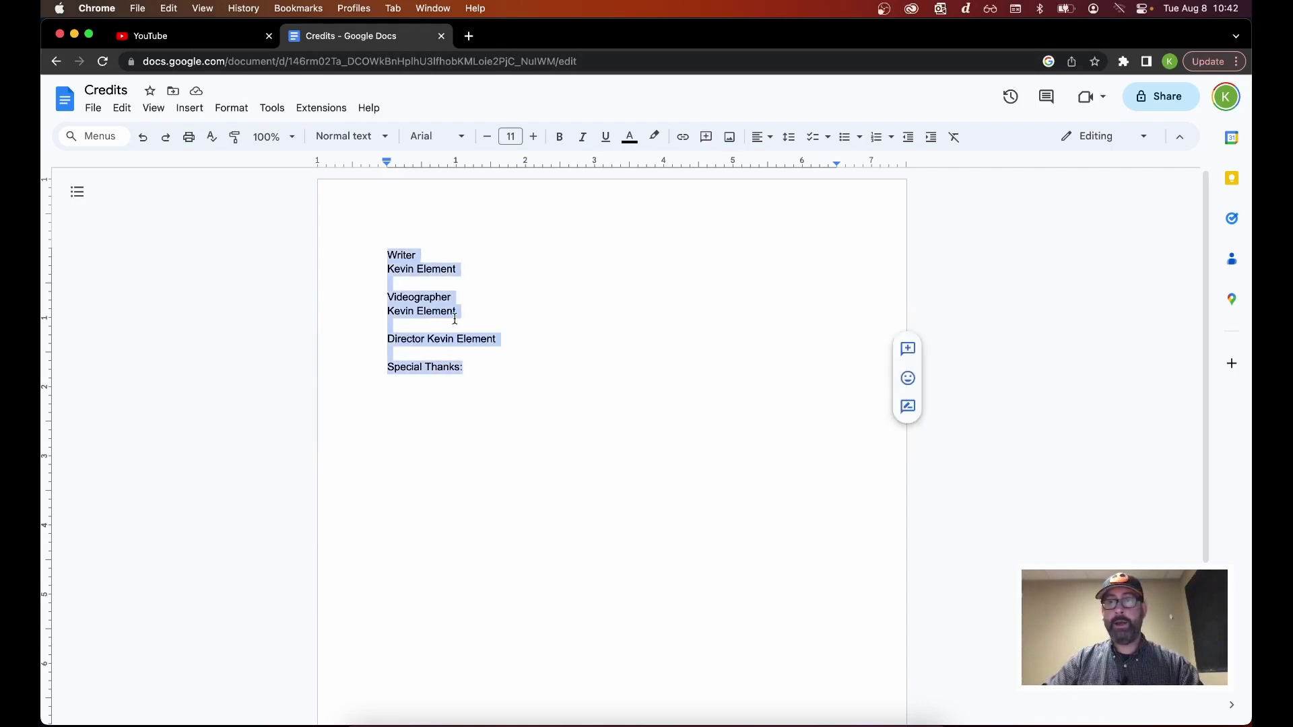
{"action": "left_click", "coordinate": [471, 368]}
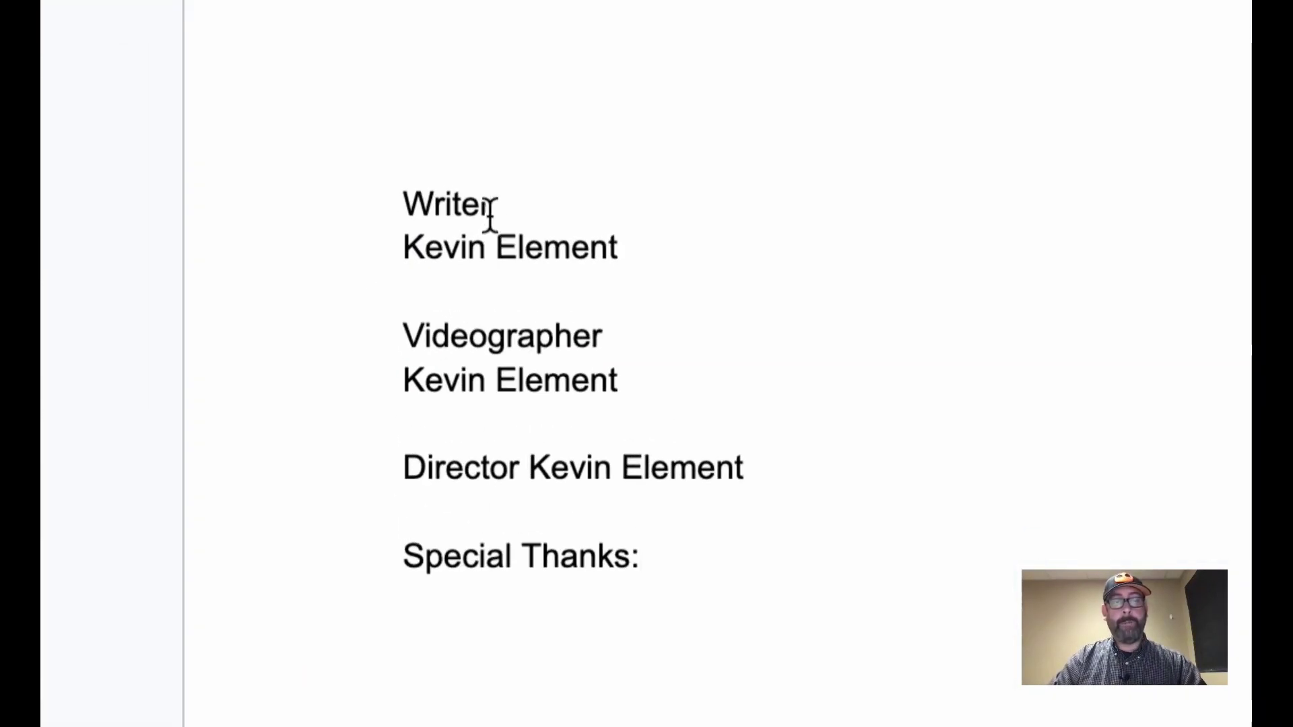
{"action": "left_click", "coordinate": [527, 463]}
{"action": "key", "text": "Return"}
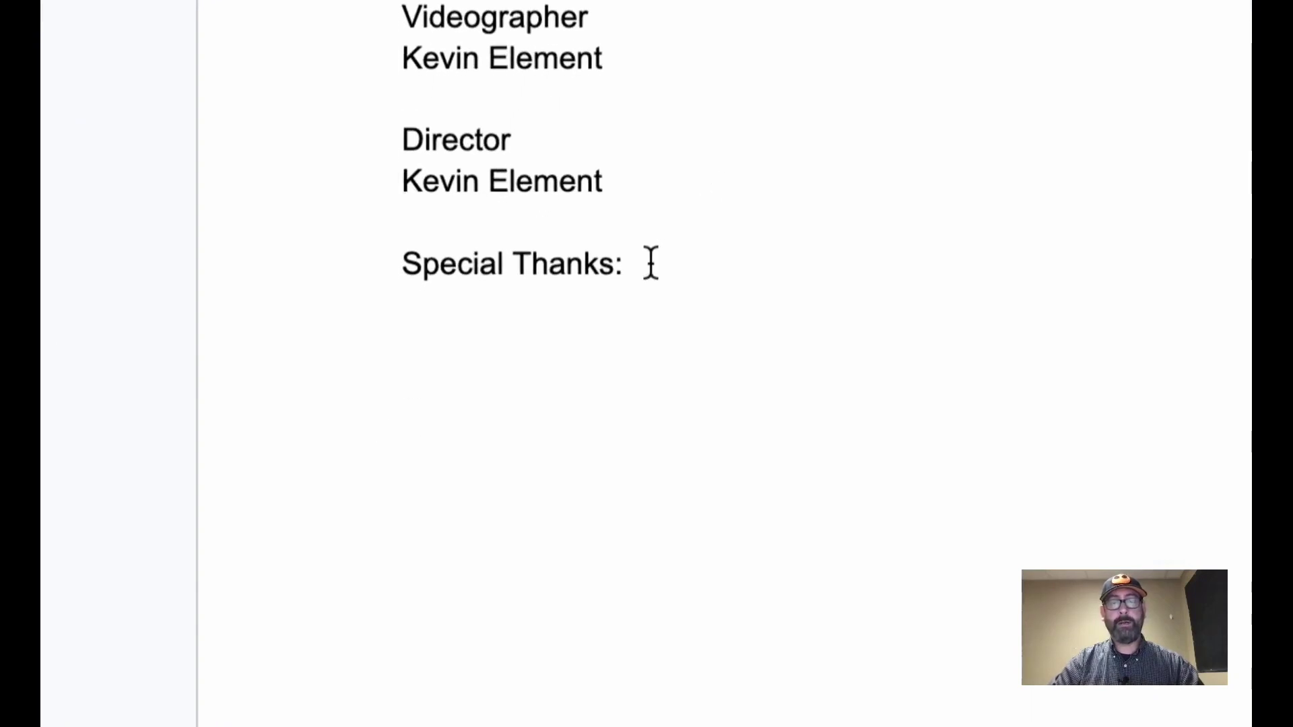
{"action": "left_click", "coordinate": [650, 263]}
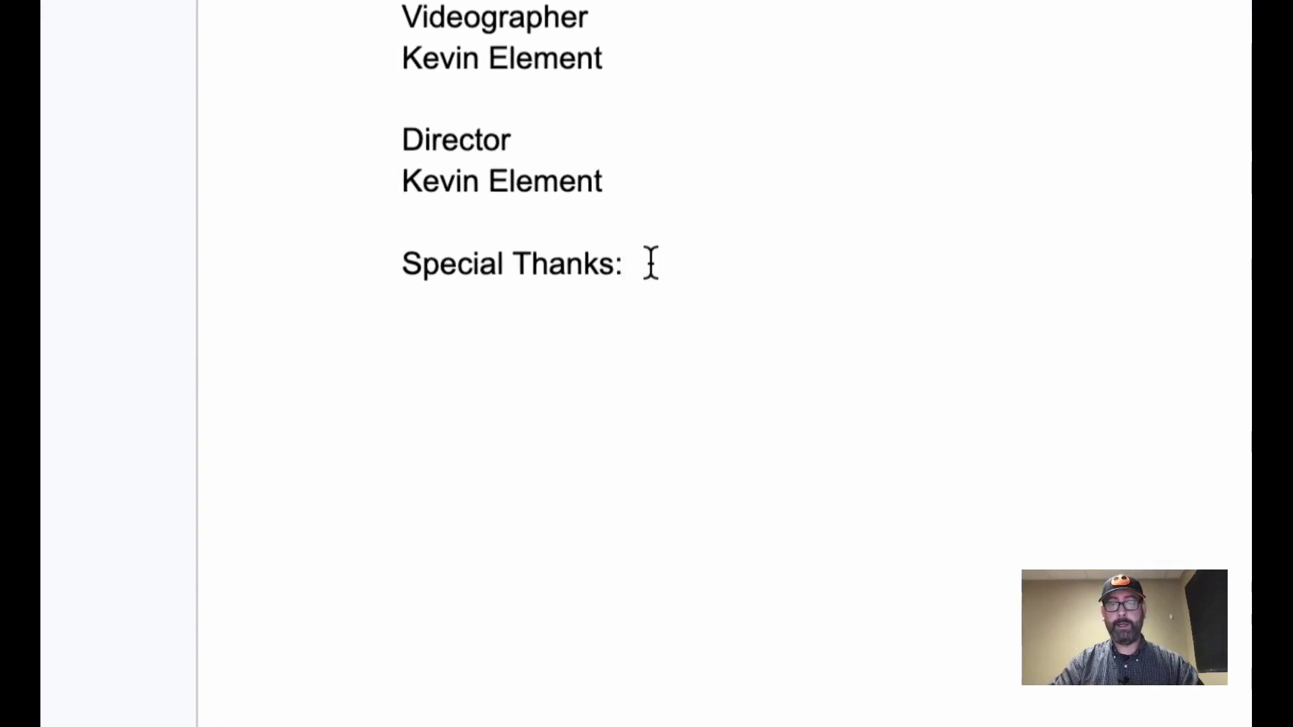
{"action": "key", "text": "Return"}
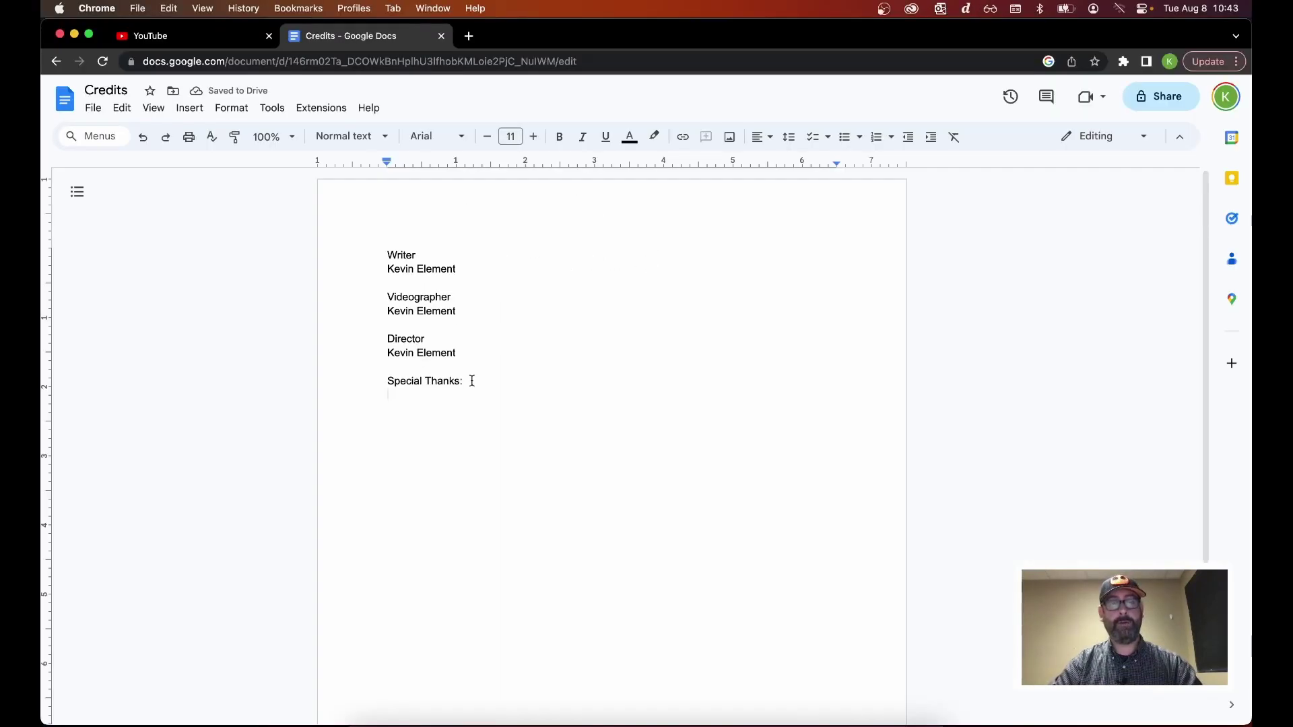
Open the AHSOKA (2023) final trailer from the YouTube home page and pause its playback.
{"action": "key", "text": "super+Tab"}
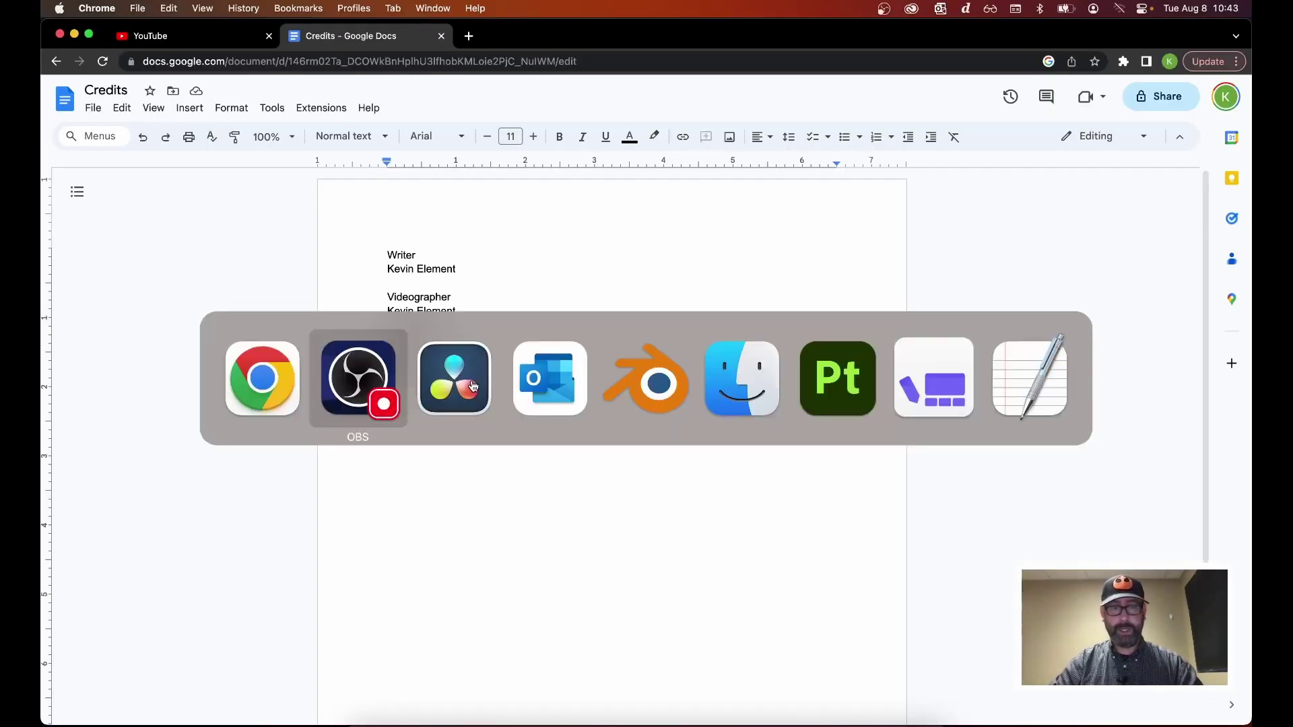
{"action": "key", "text": "super+shift+Tab"}
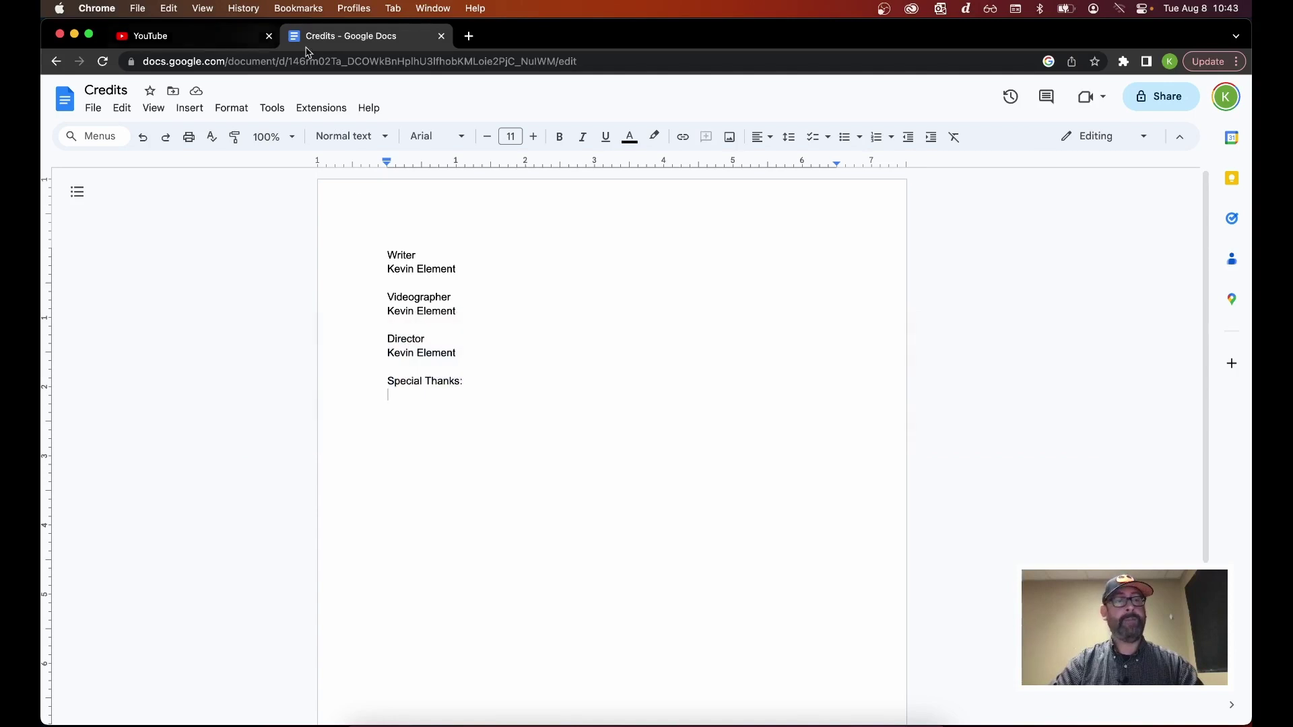
{"action": "left_click", "coordinate": [213, 39]}
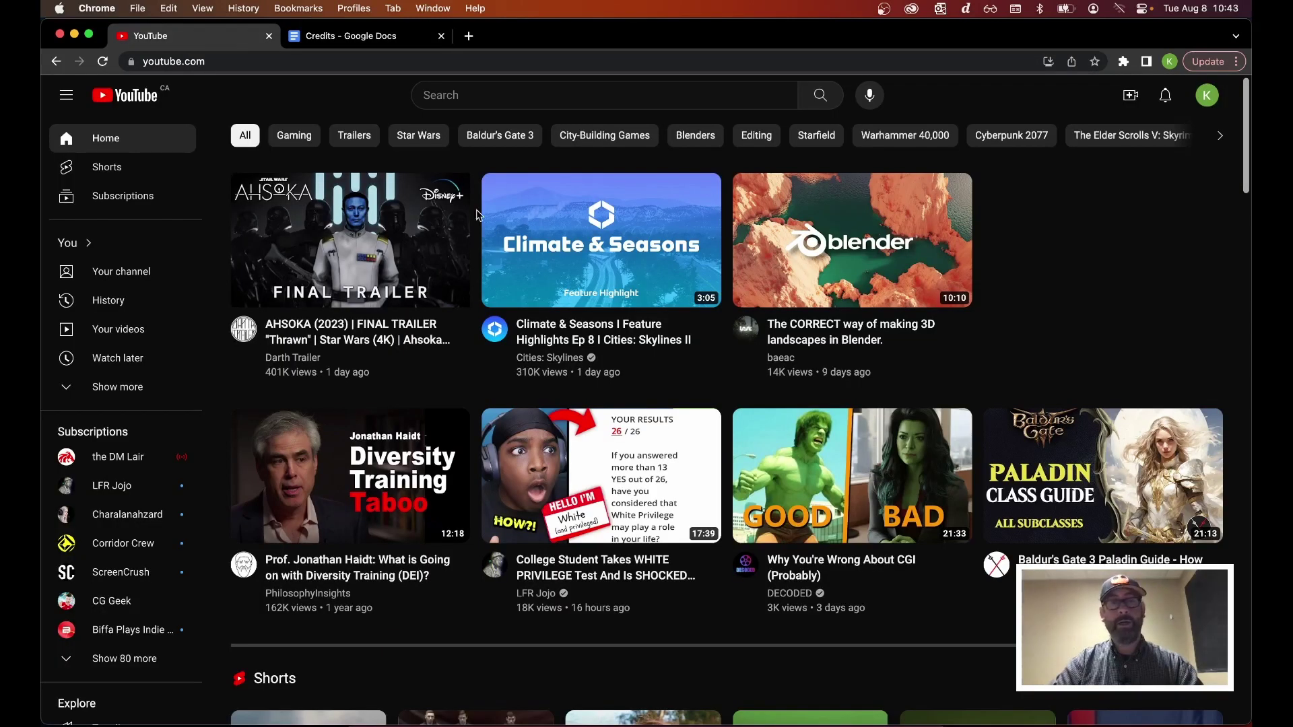
{"action": "left_click", "coordinate": [399, 262]}
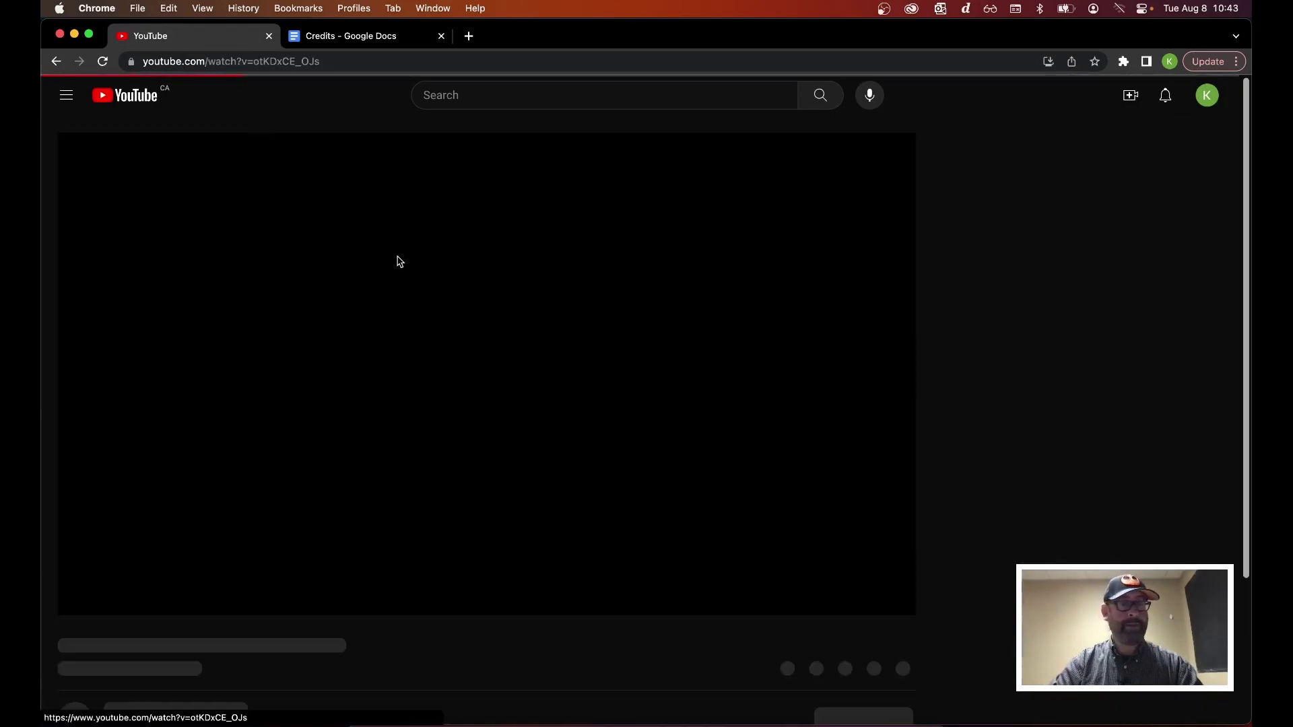
{"action": "left_click", "coordinate": [83, 598]}
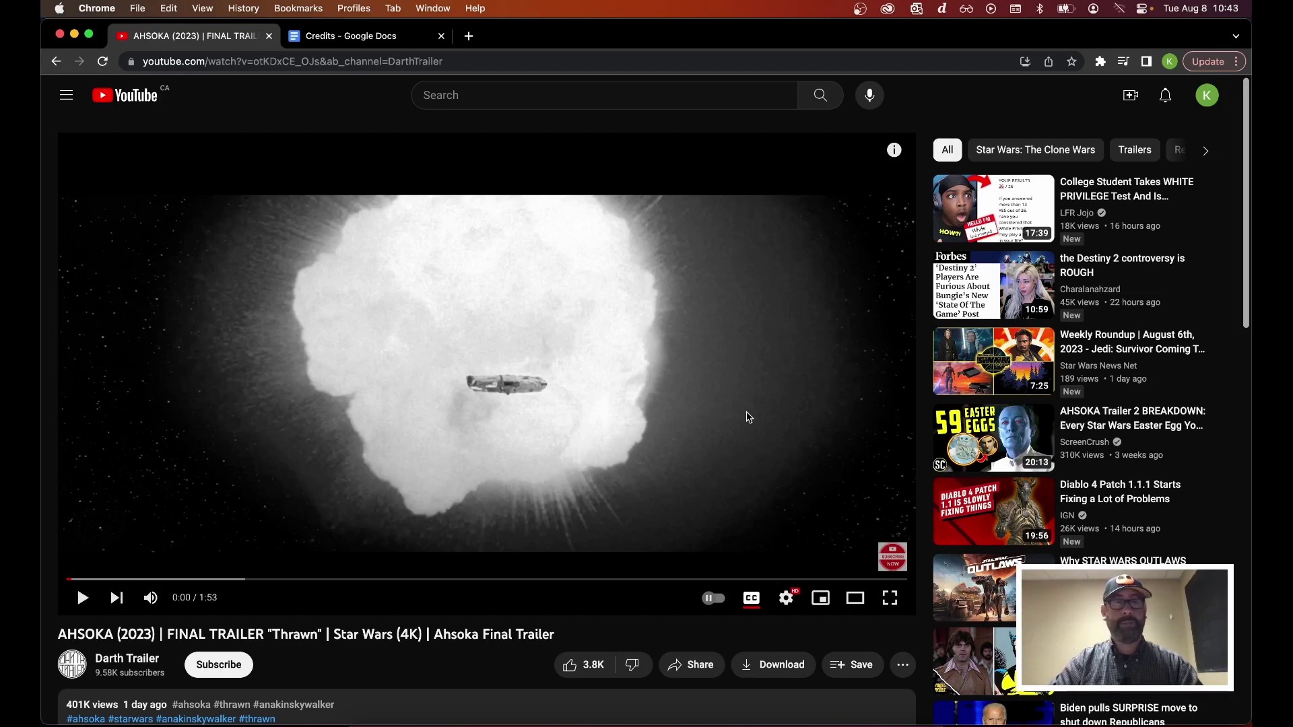
{"action": "scroll", "coordinate": [746, 417], "scroll_direction": "down", "scroll_amount": 3}
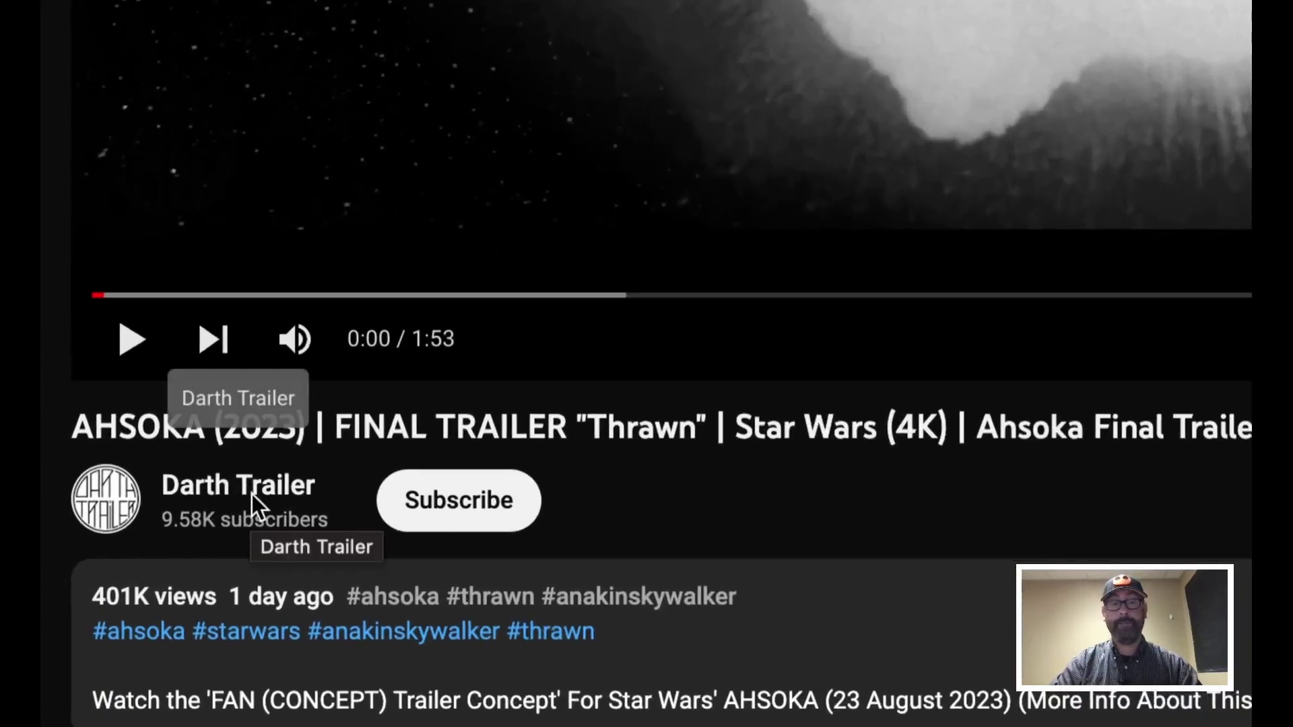
{"action": "left_click", "coordinate": [222, 488]}
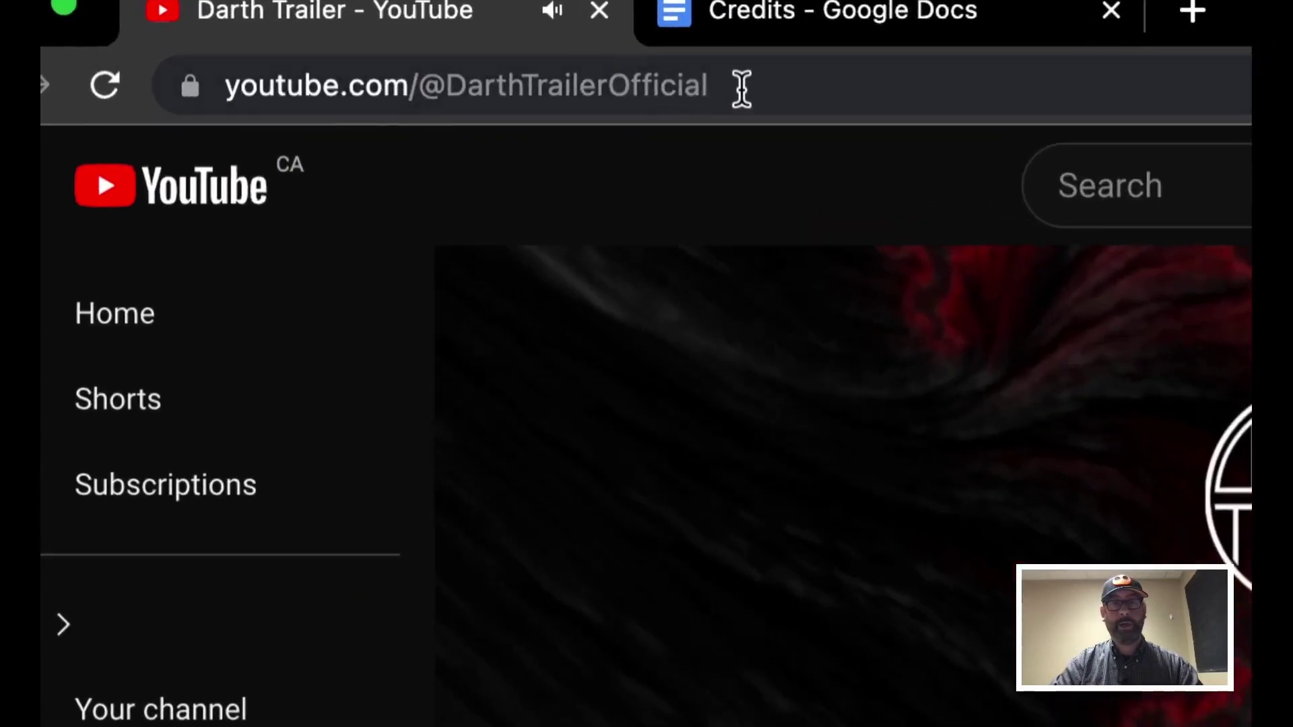
{"action": "double_click", "coordinate": [741, 88]}
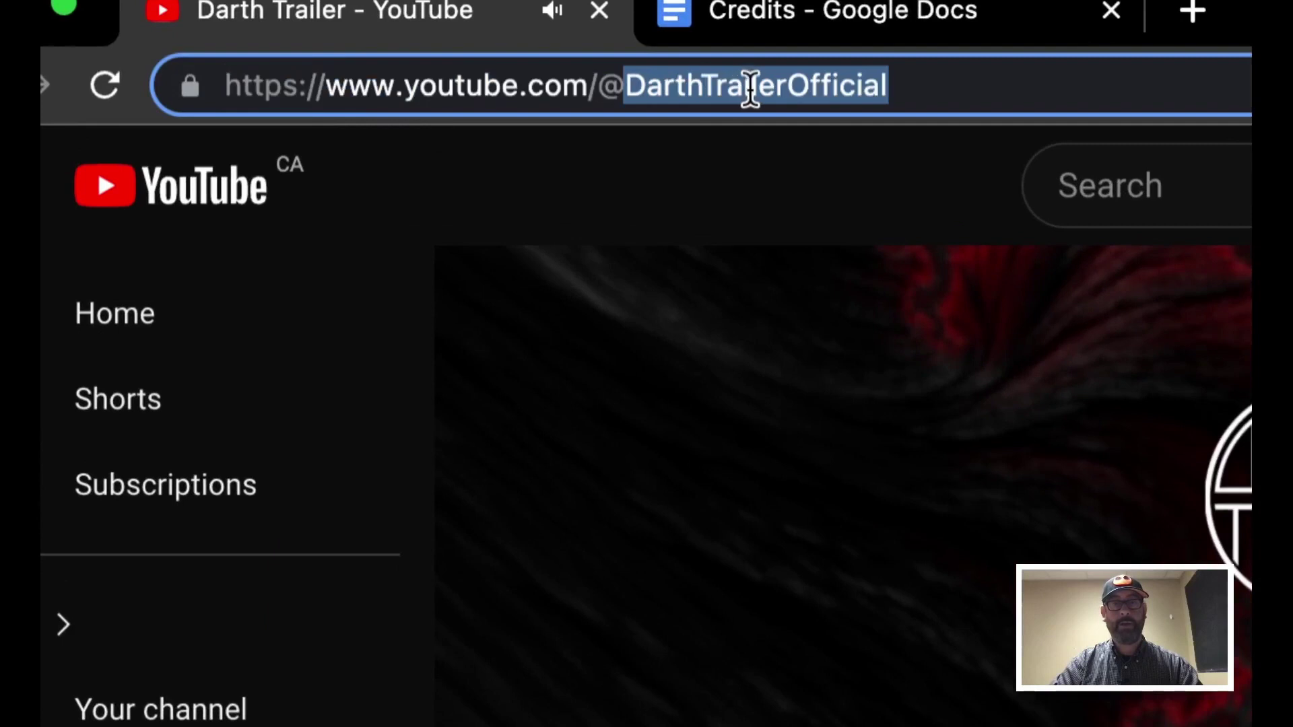
{"action": "left_click", "coordinate": [920, 85]}
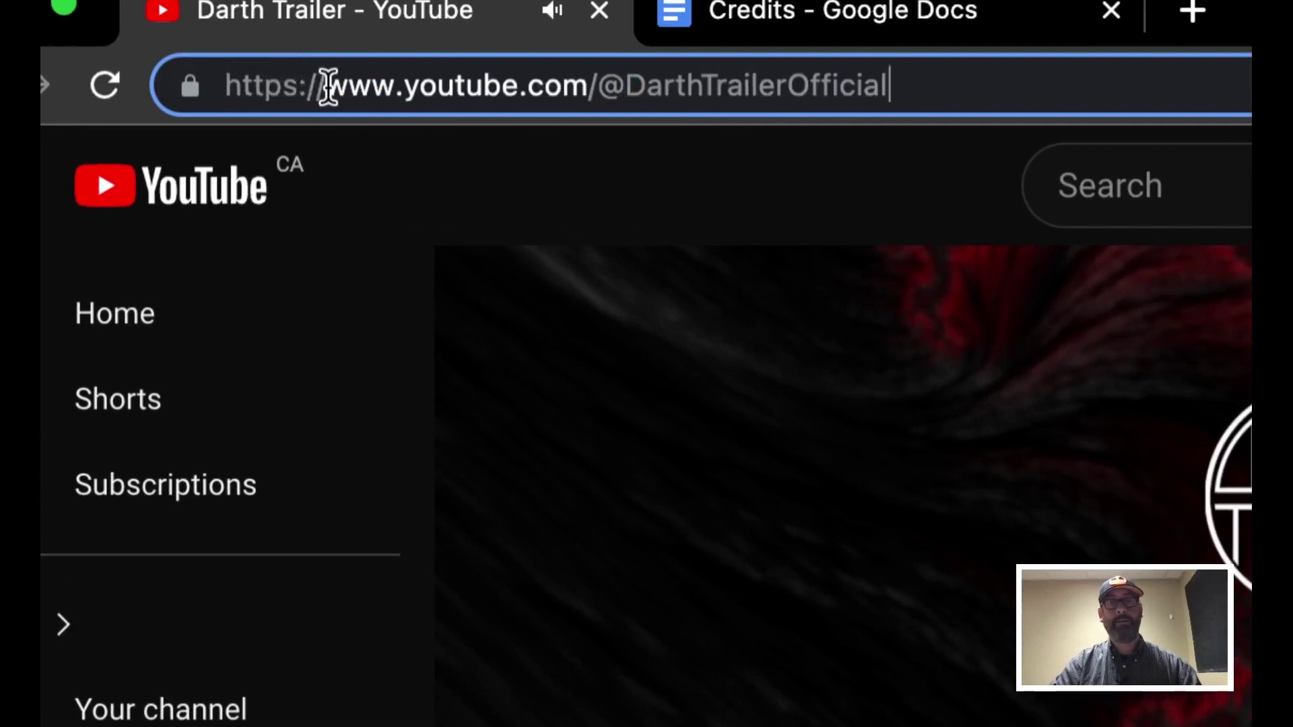
{"action": "left_click_drag", "start_coordinate": [328, 86], "coordinate": [978, 86]}
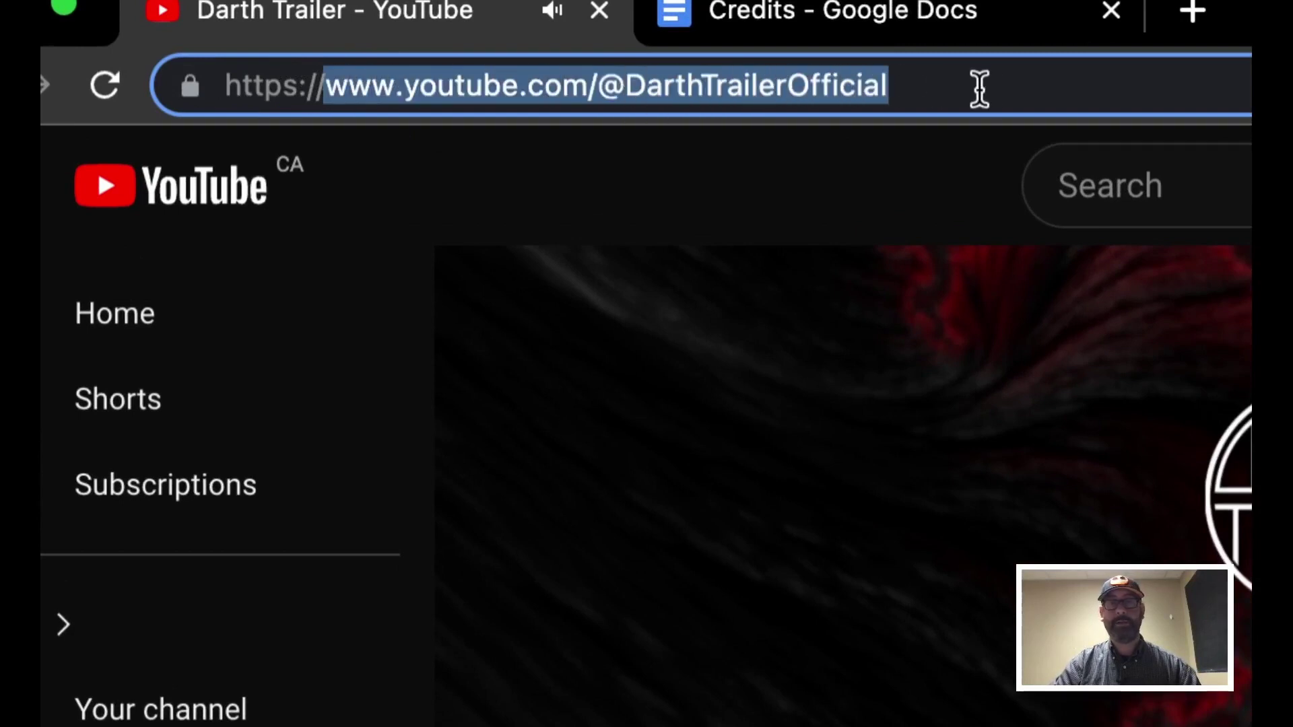
{"action": "right_click", "coordinate": [721, 85]}
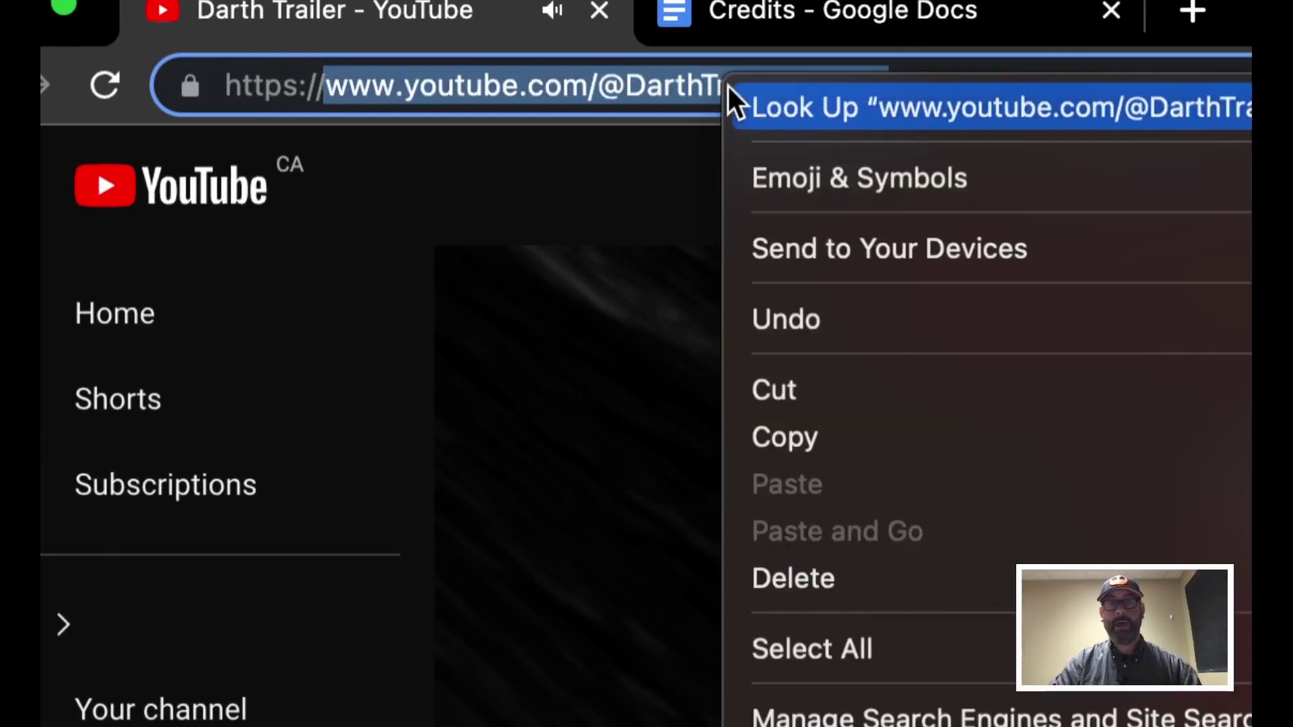
{"action": "left_click", "coordinate": [782, 443]}
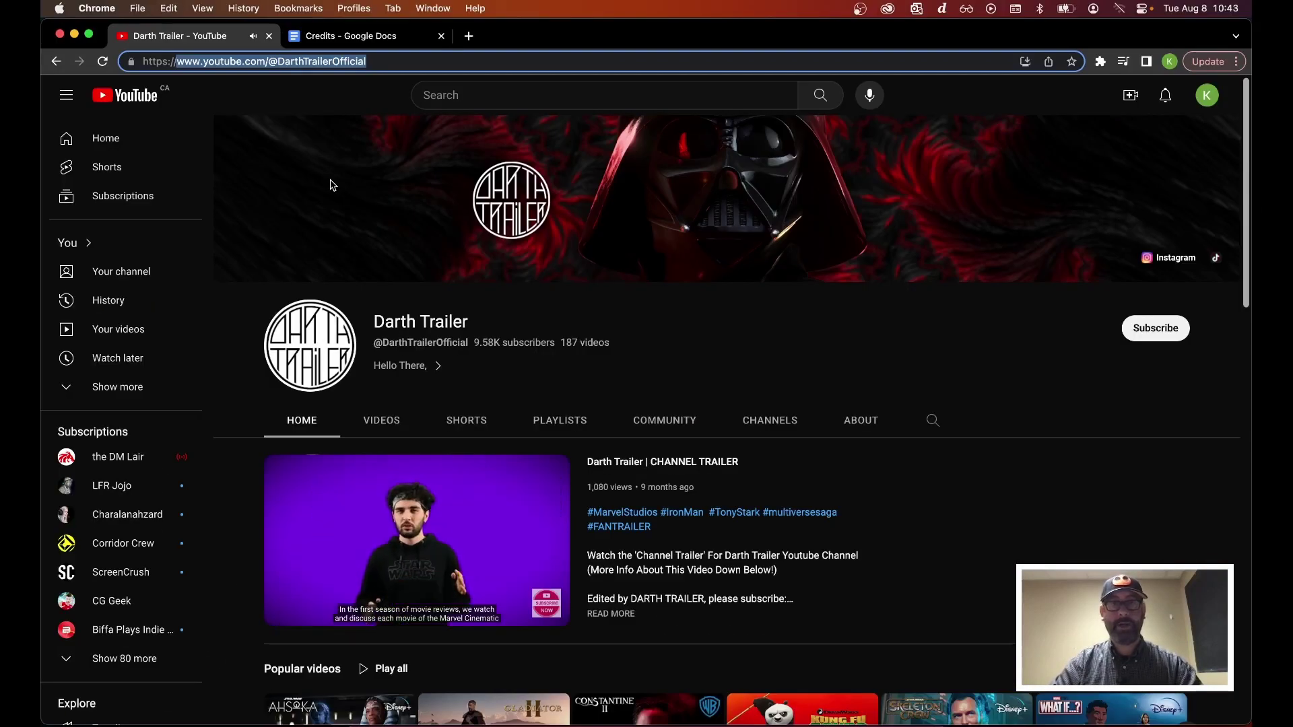
{"action": "key", "text": "super+Tab"}
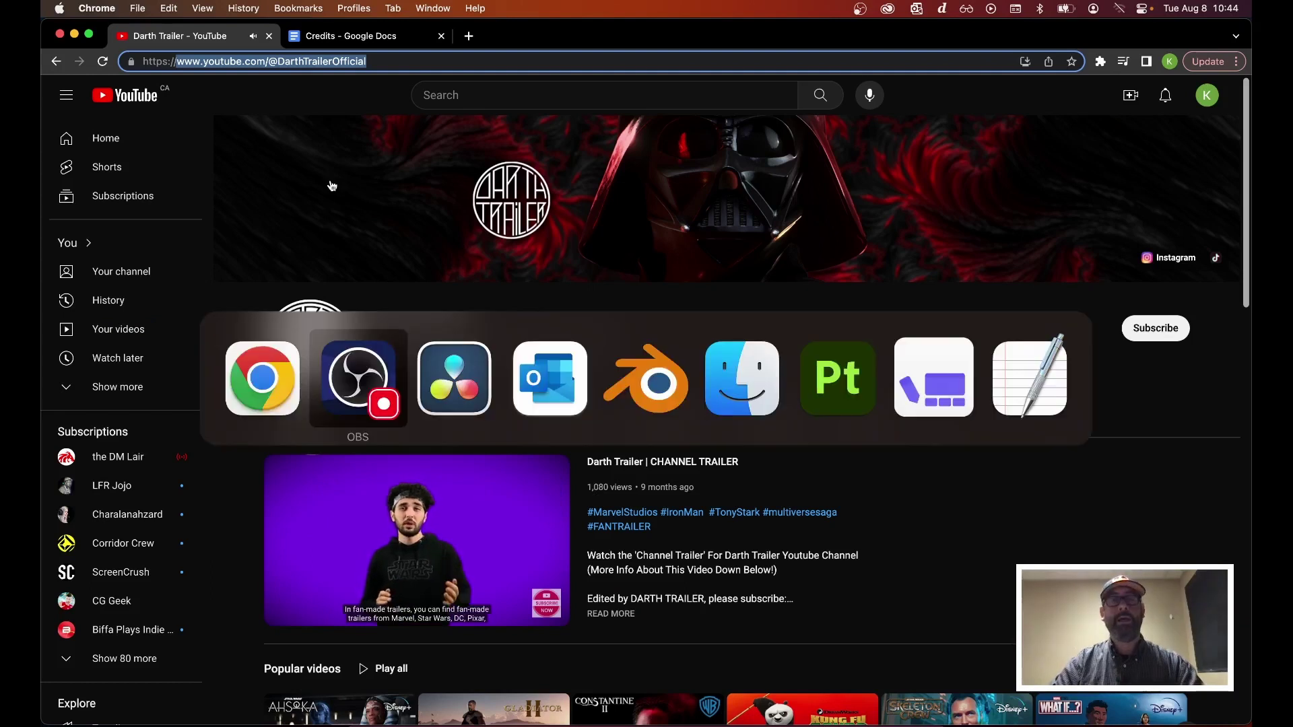
{"action": "key", "text": "super+Tab"}
{"action": "key", "text": "super+Tab"}
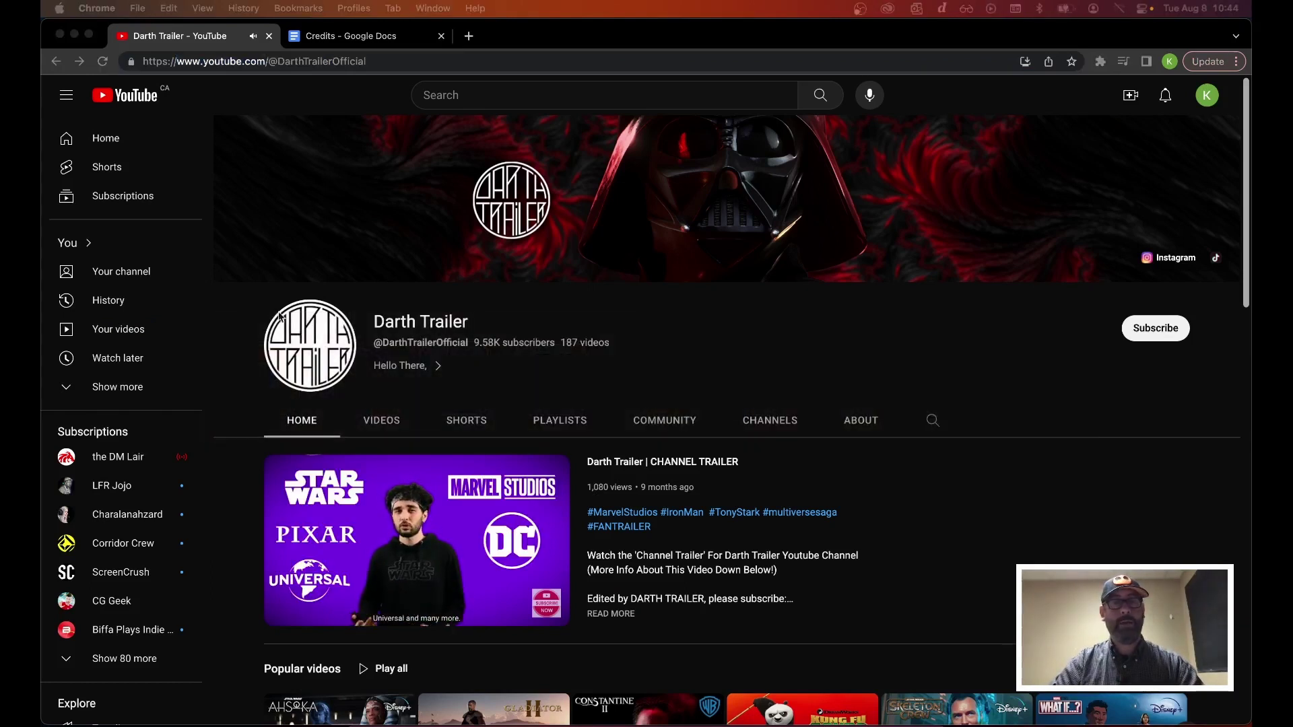
In the Credits document, add "Darth Trailers" under Special Thanks and paste the copied channel address on the line below.
{"action": "left_click", "coordinate": [350, 36]}
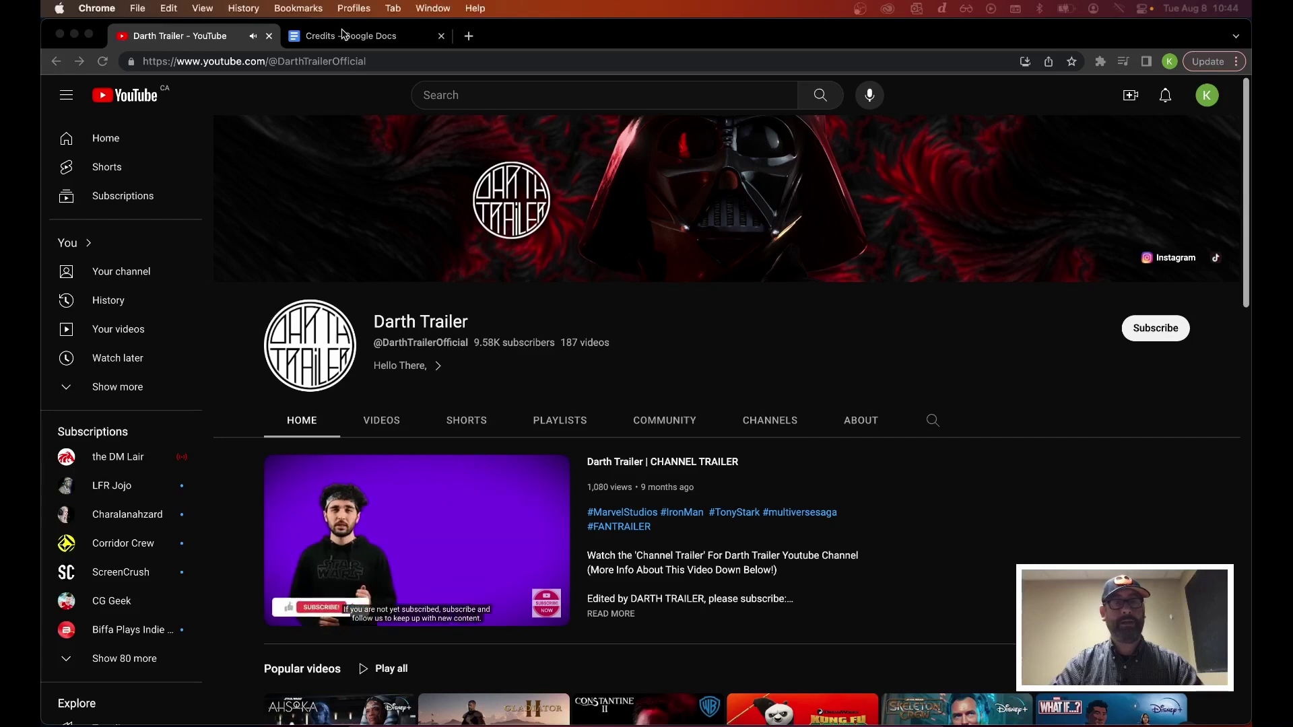
{"action": "type", "text": "Dar"}
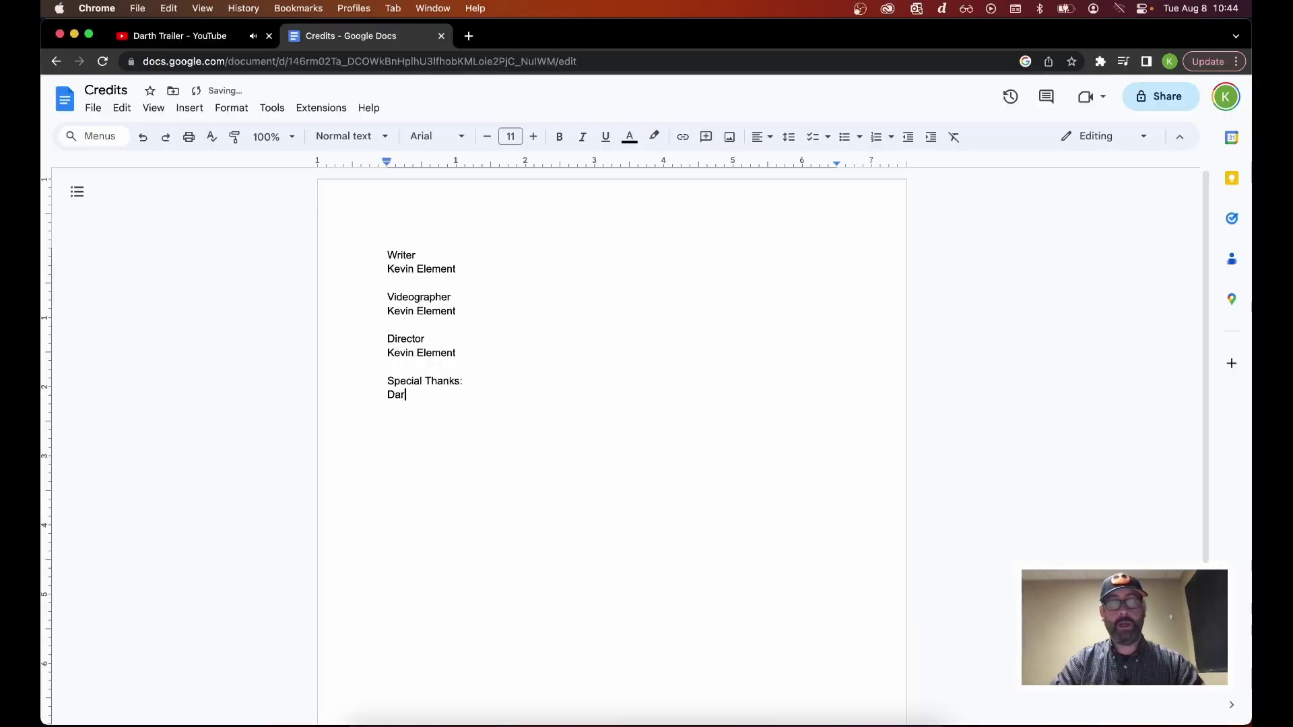
{"action": "type", "text": "th Trailer"}
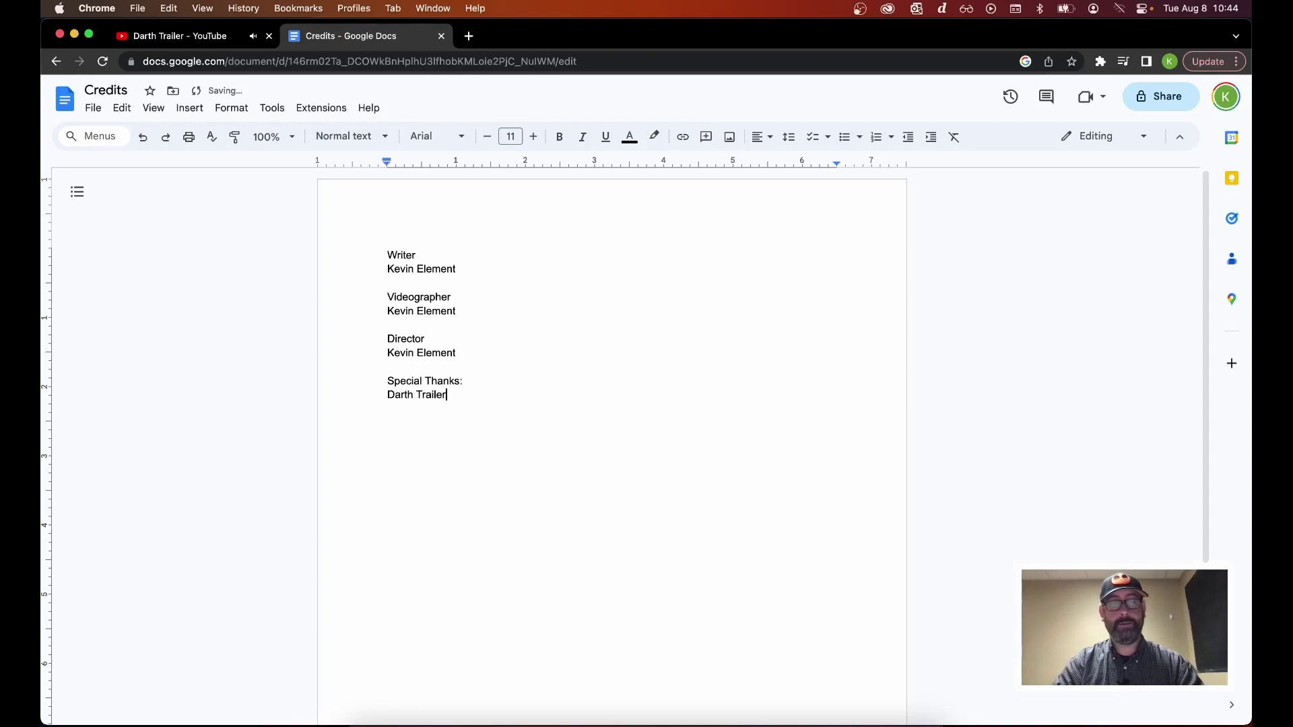
{"action": "type", "text": "s"}
{"action": "key", "text": "Return"}
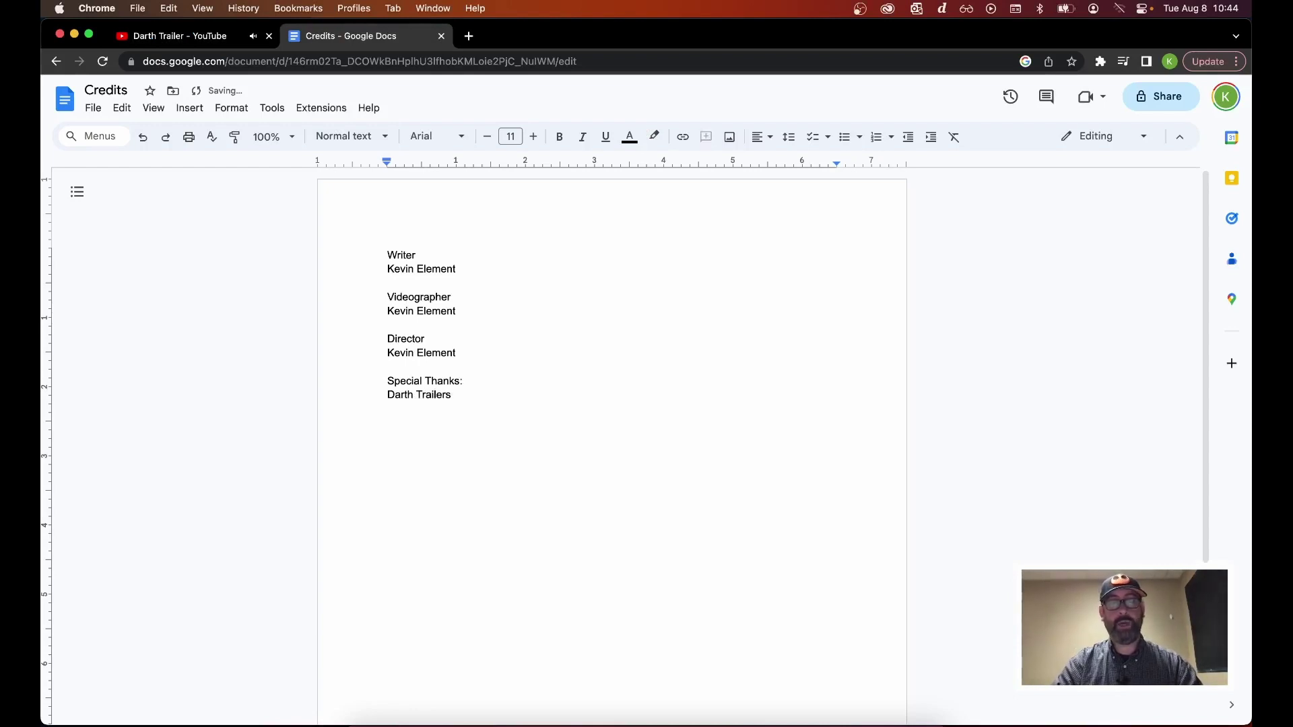
{"action": "key", "text": "super+v"}
{"action": "key", "text": "Return"}
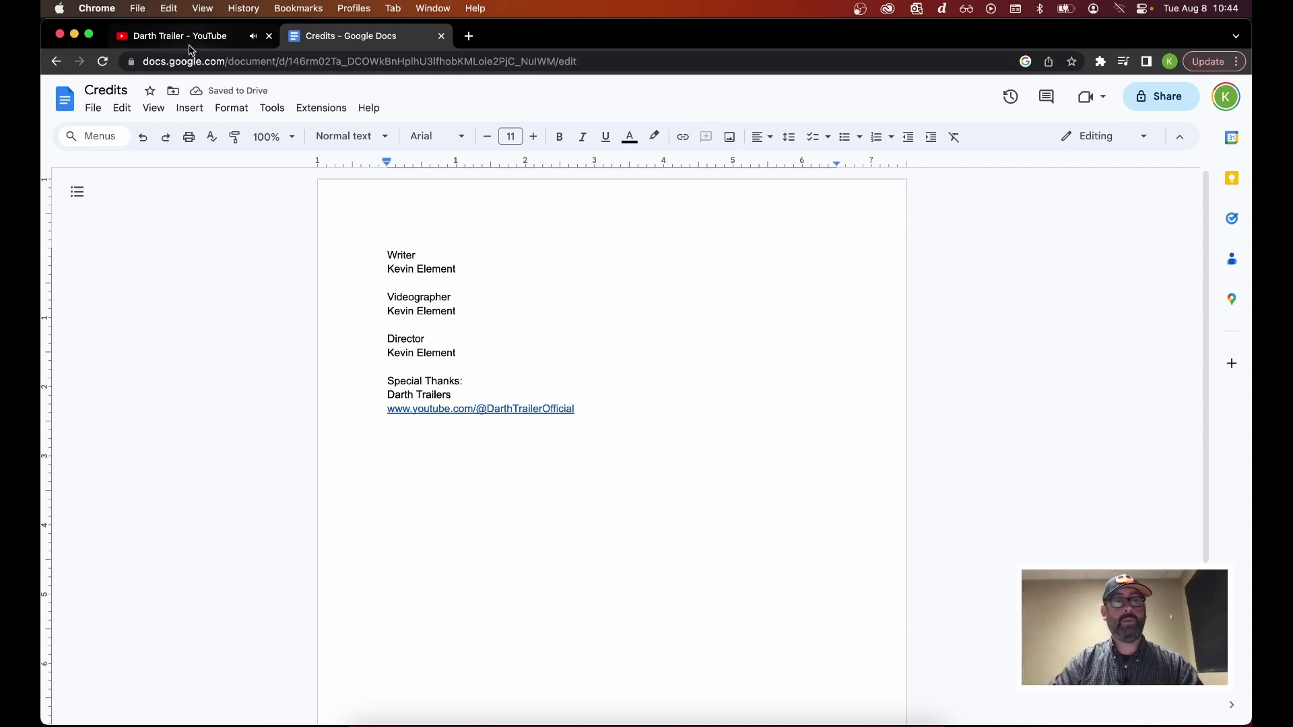
Return to the AHSOKA trailer on YouTube, pause it, and copy the video's share link.
{"action": "left_click", "coordinate": [172, 35]}
{"action": "left_click", "coordinate": [56, 64]}
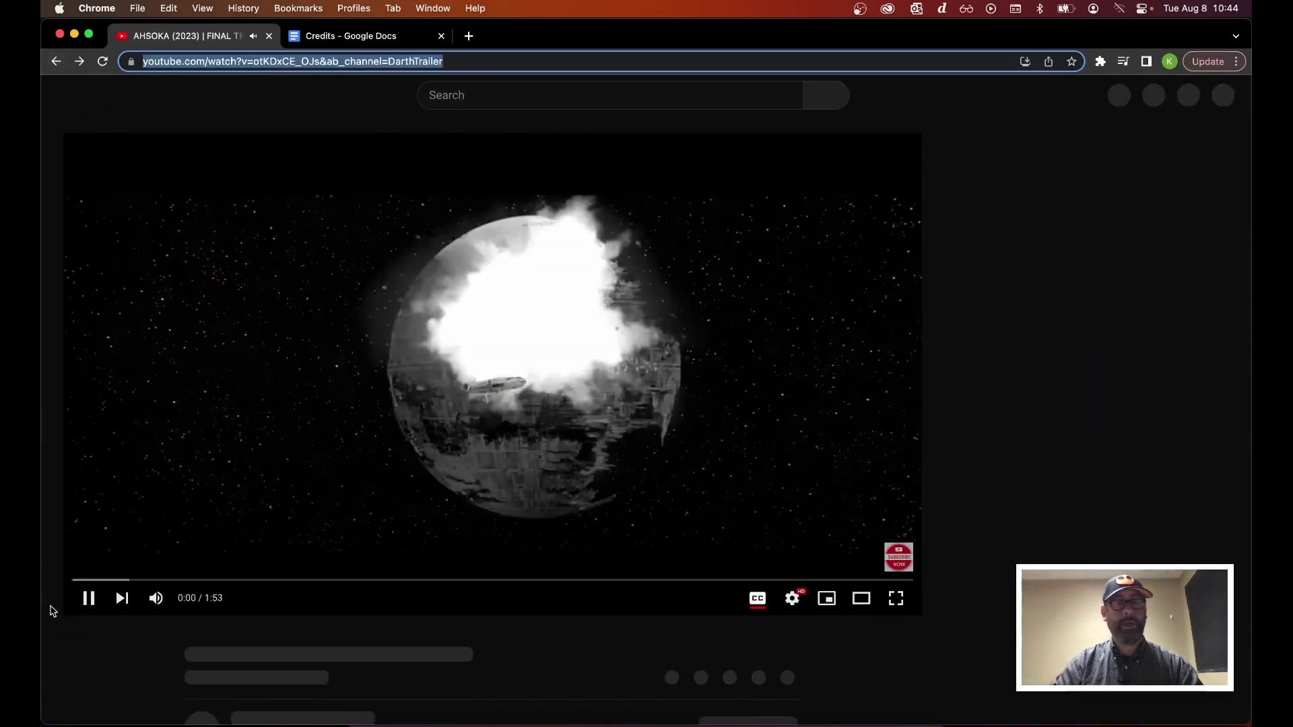
{"action": "left_click", "coordinate": [580, 469]}
{"action": "scroll", "coordinate": [580, 469], "scroll_direction": "down", "scroll_amount": 3}
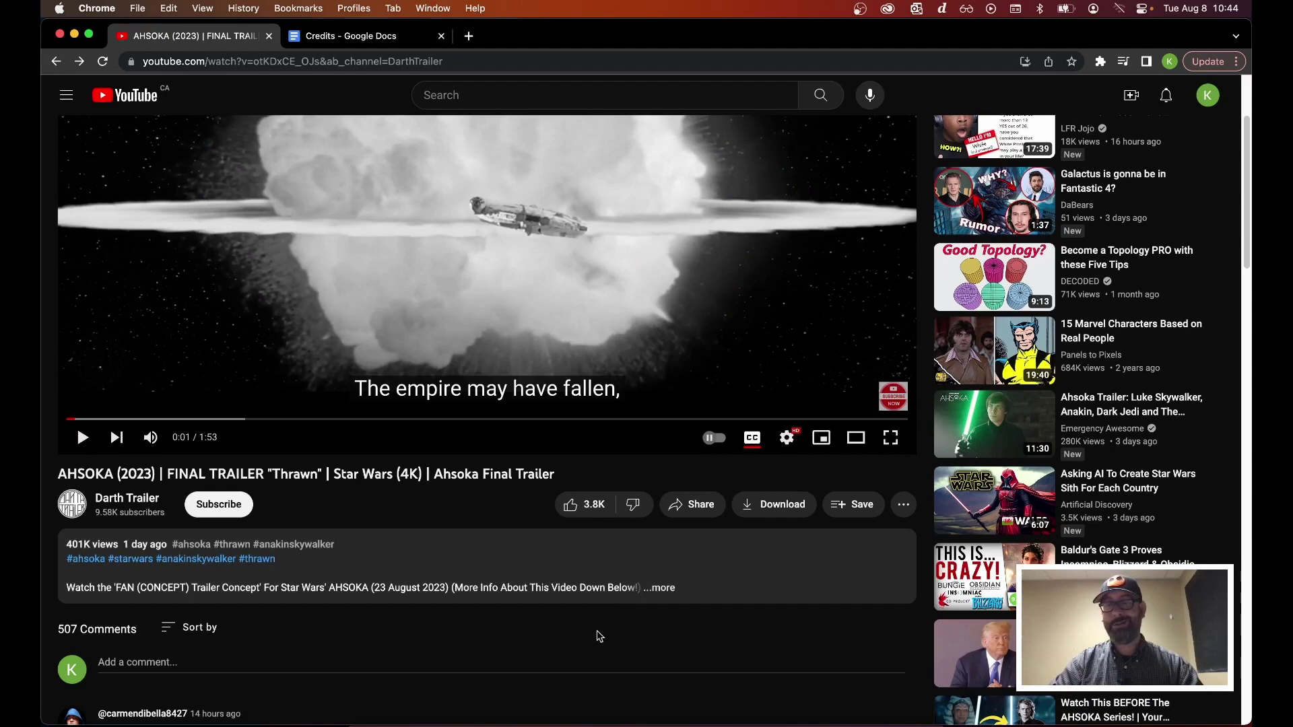
{"action": "scroll", "coordinate": [599, 636], "scroll_direction": "down", "scroll_amount": 2}
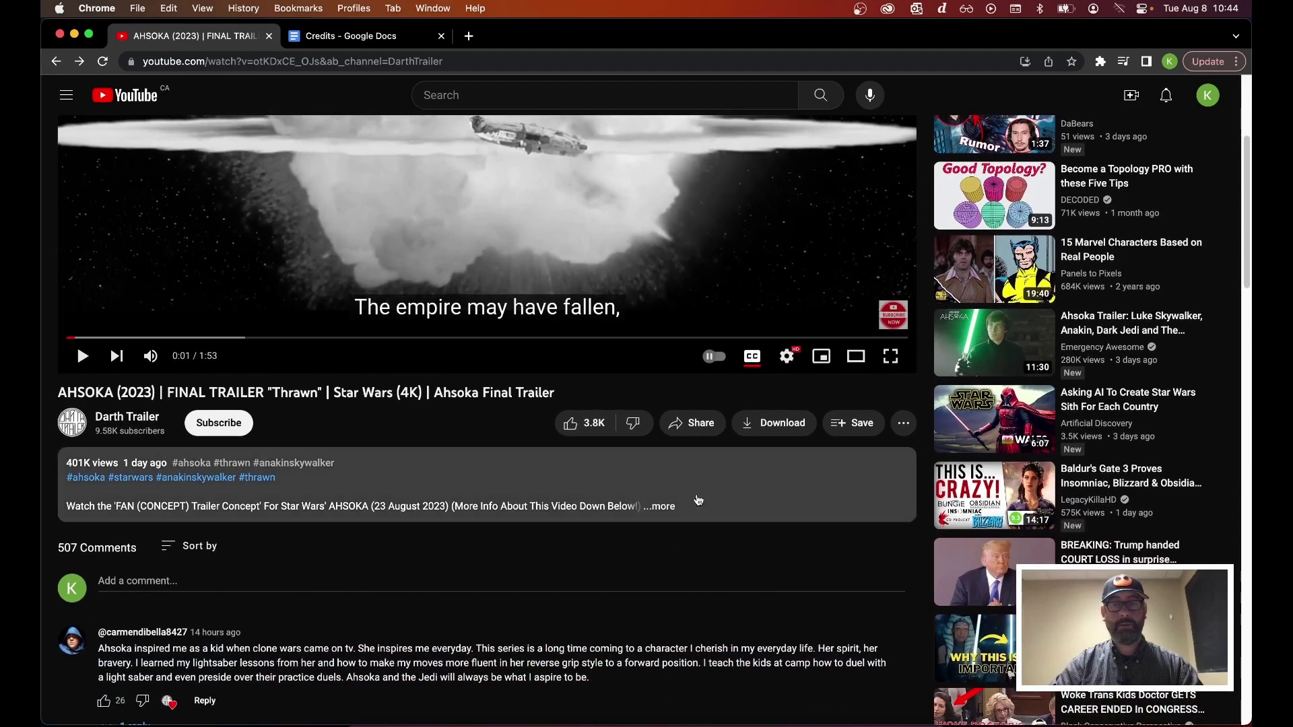
{"action": "left_click", "coordinate": [703, 424]}
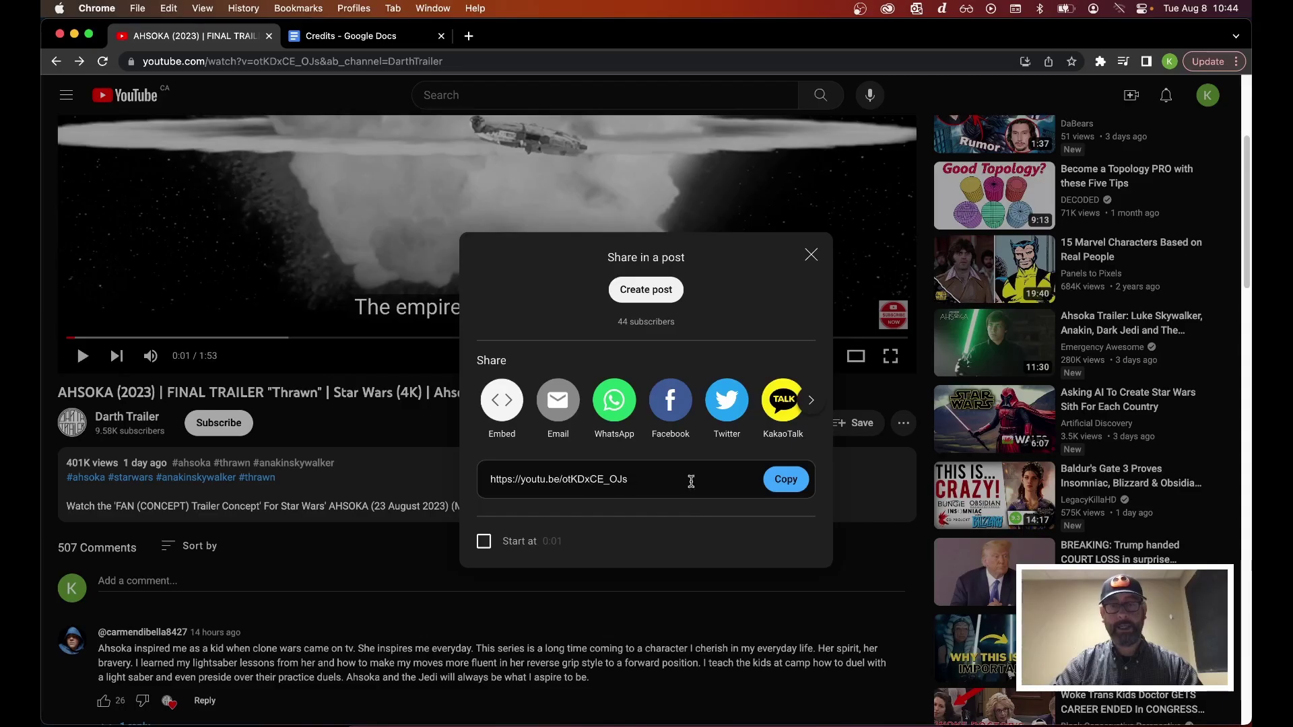
{"action": "left_click", "coordinate": [785, 479]}
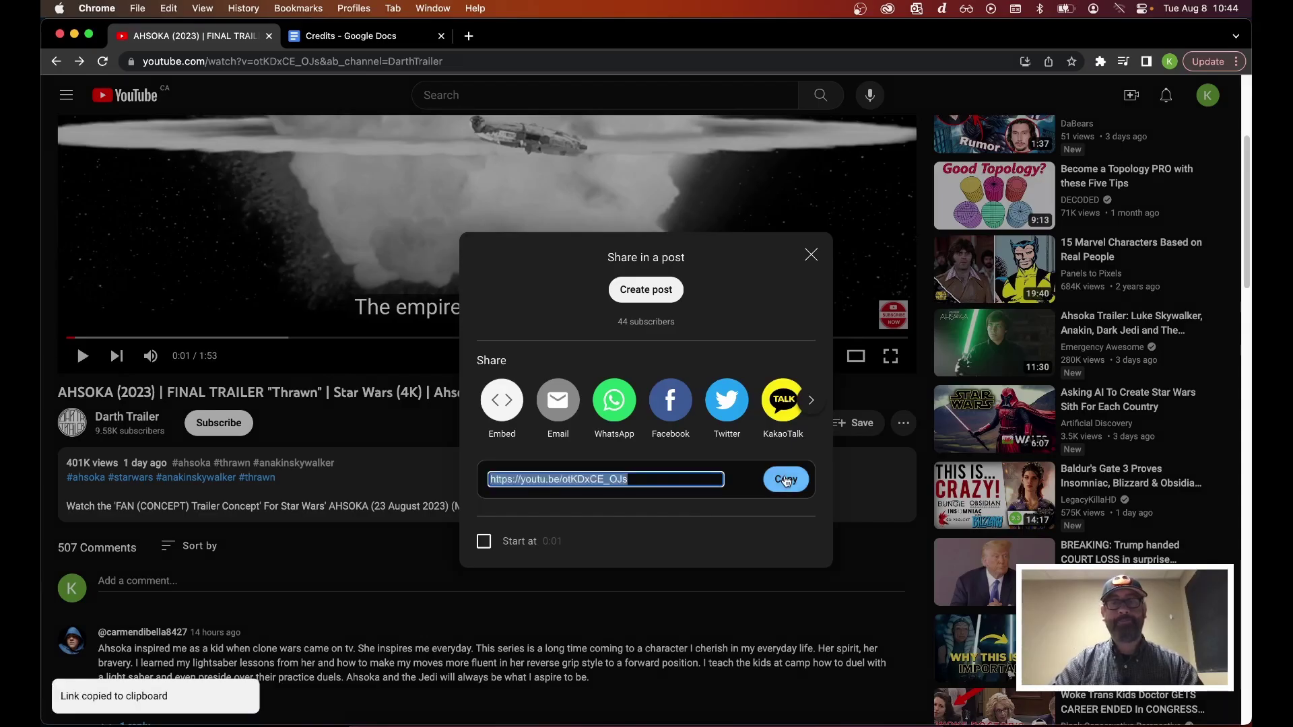
{"action": "key", "text": "super+Tab"}
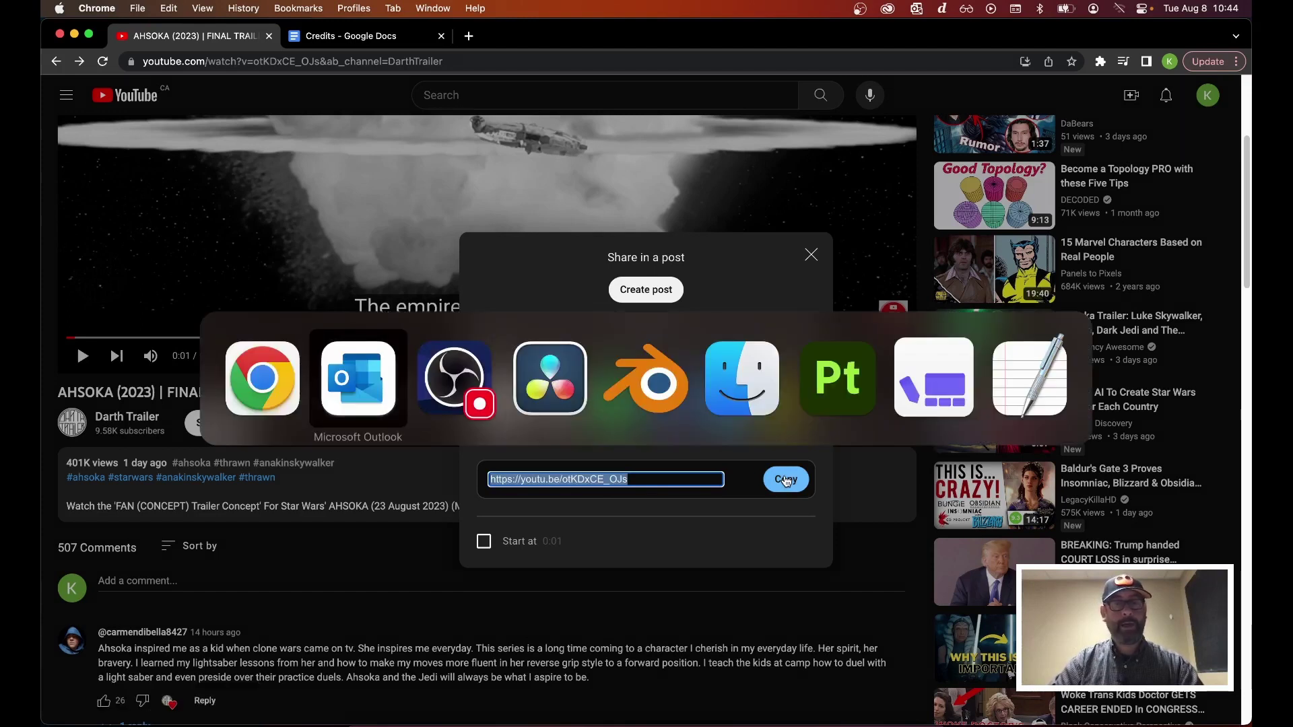
{"action": "key", "text": "Escape"}
{"action": "left_click", "coordinate": [364, 36]}
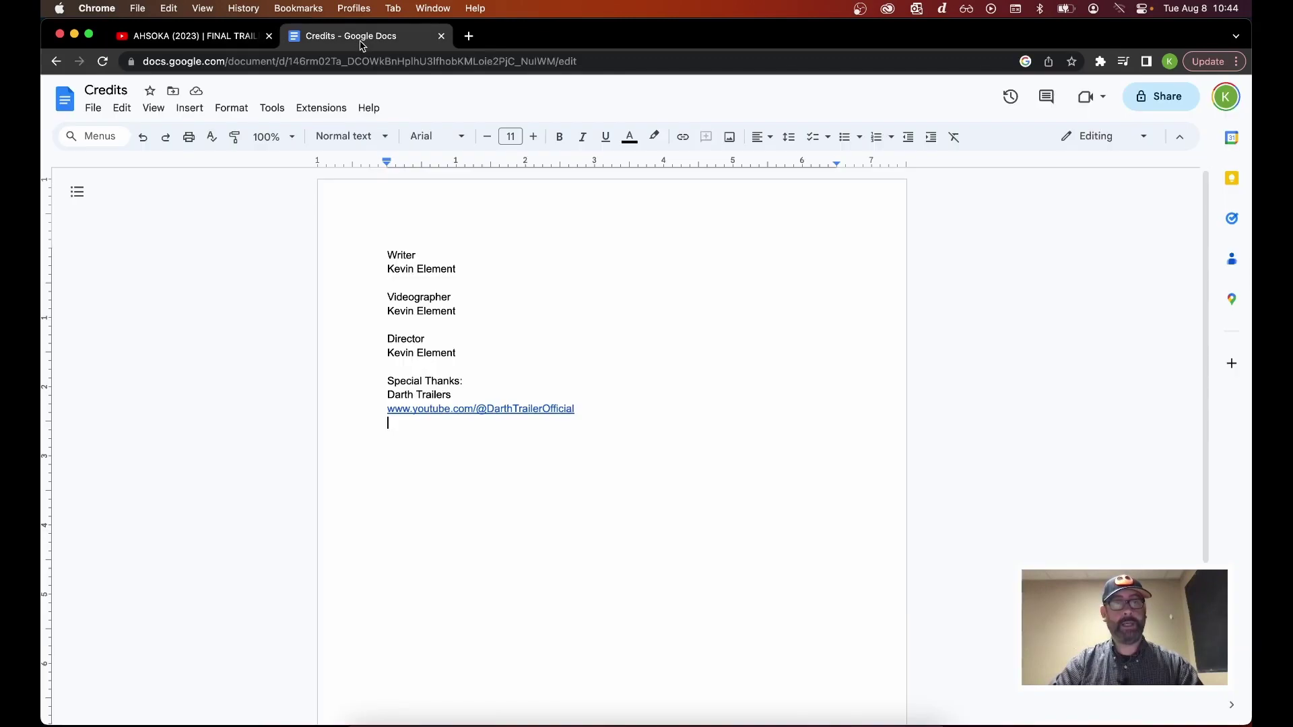
{"action": "key", "text": "super+v"}
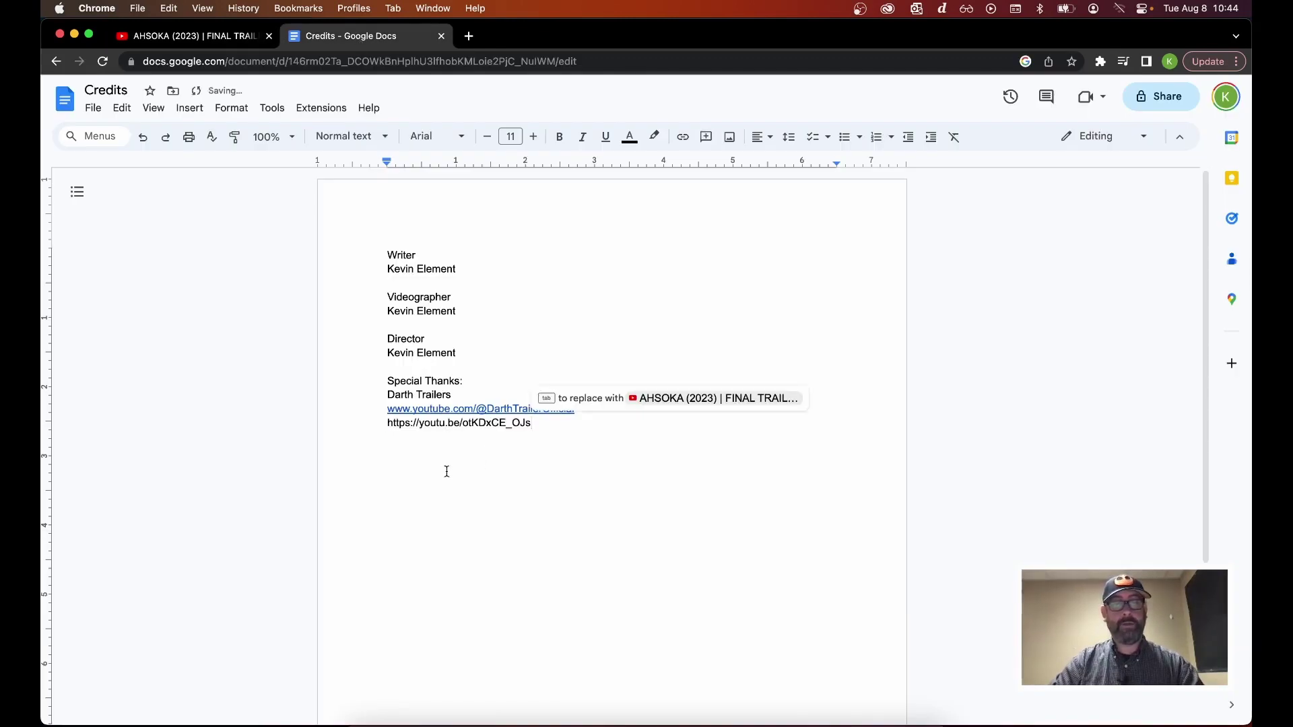
{"action": "key", "text": "Return"}
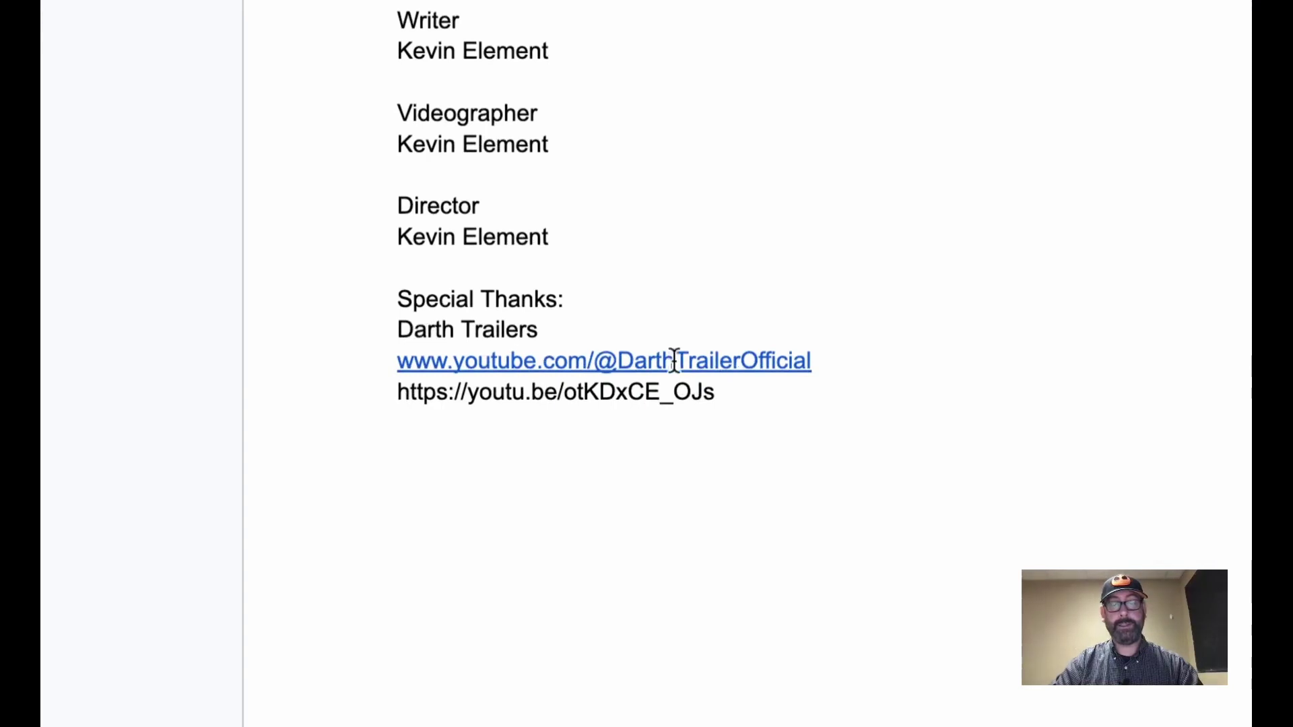
{"action": "left_click", "coordinate": [727, 397]}
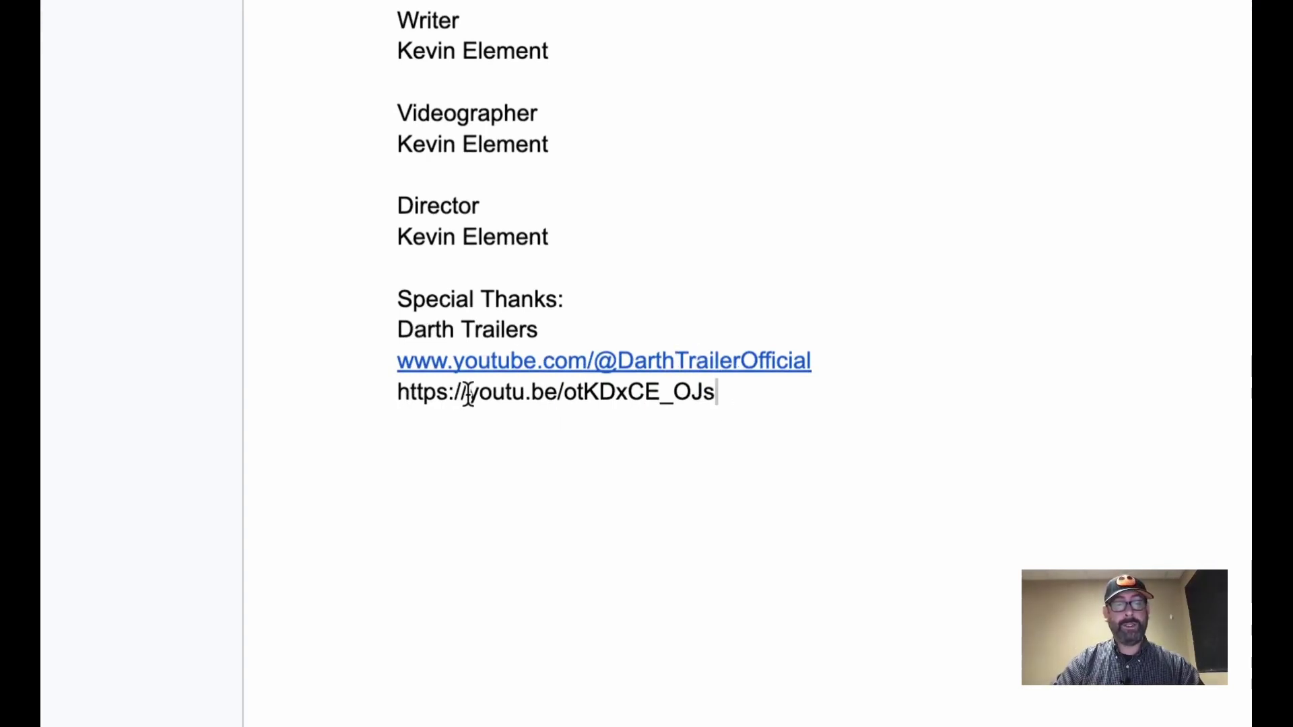
{"action": "left_click_drag", "start_coordinate": [469, 393], "coordinate": [353, 390]}
{"action": "key", "text": "BackSpace"}
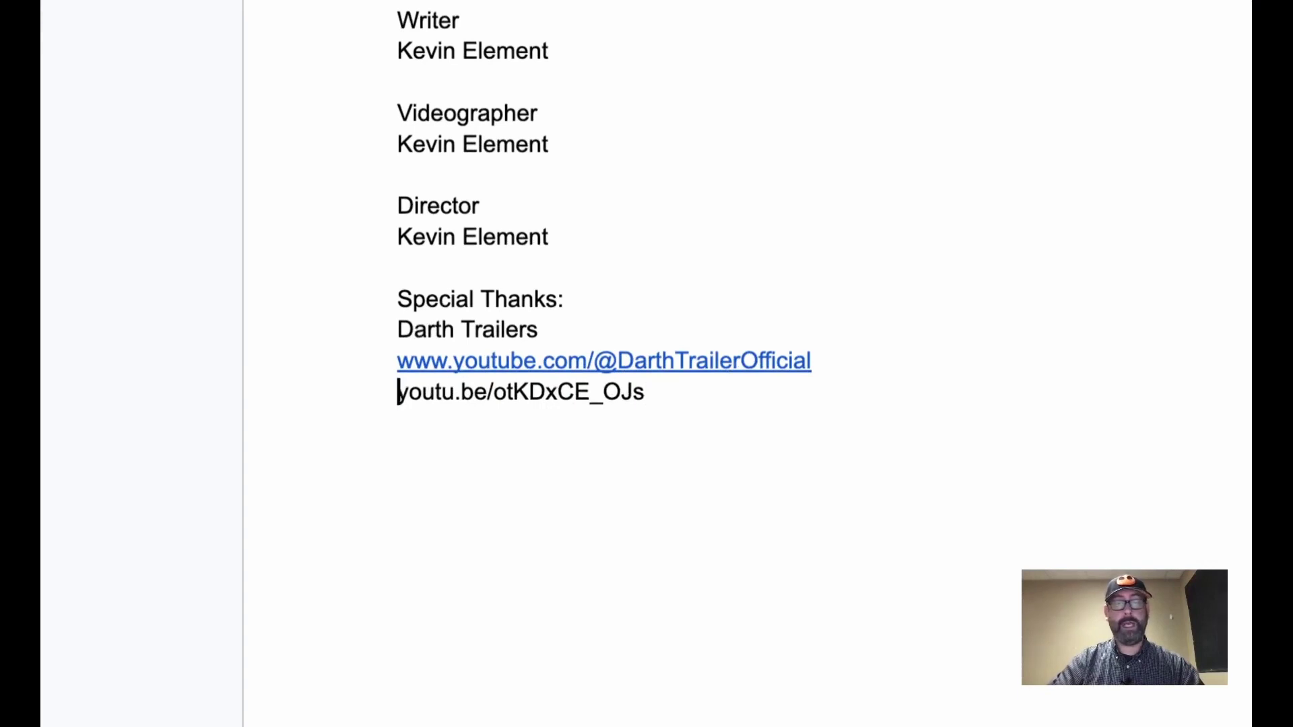
Below the video link, leave a blank line and add "Next Video Creator" followed by two "URL" placeholder lines.
{"action": "left_click", "coordinate": [711, 391]}
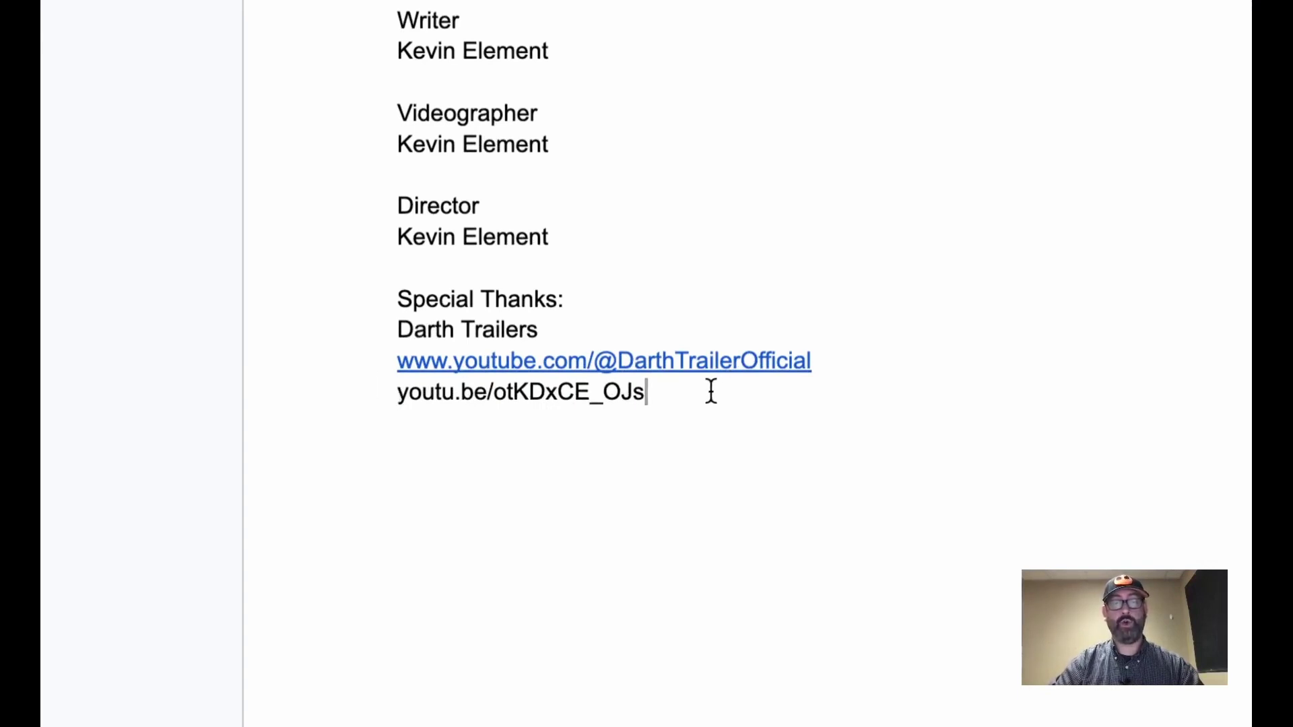
{"action": "key", "text": "Return"}
{"action": "key", "text": "Return"}
{"action": "type", "text": "Nes"}
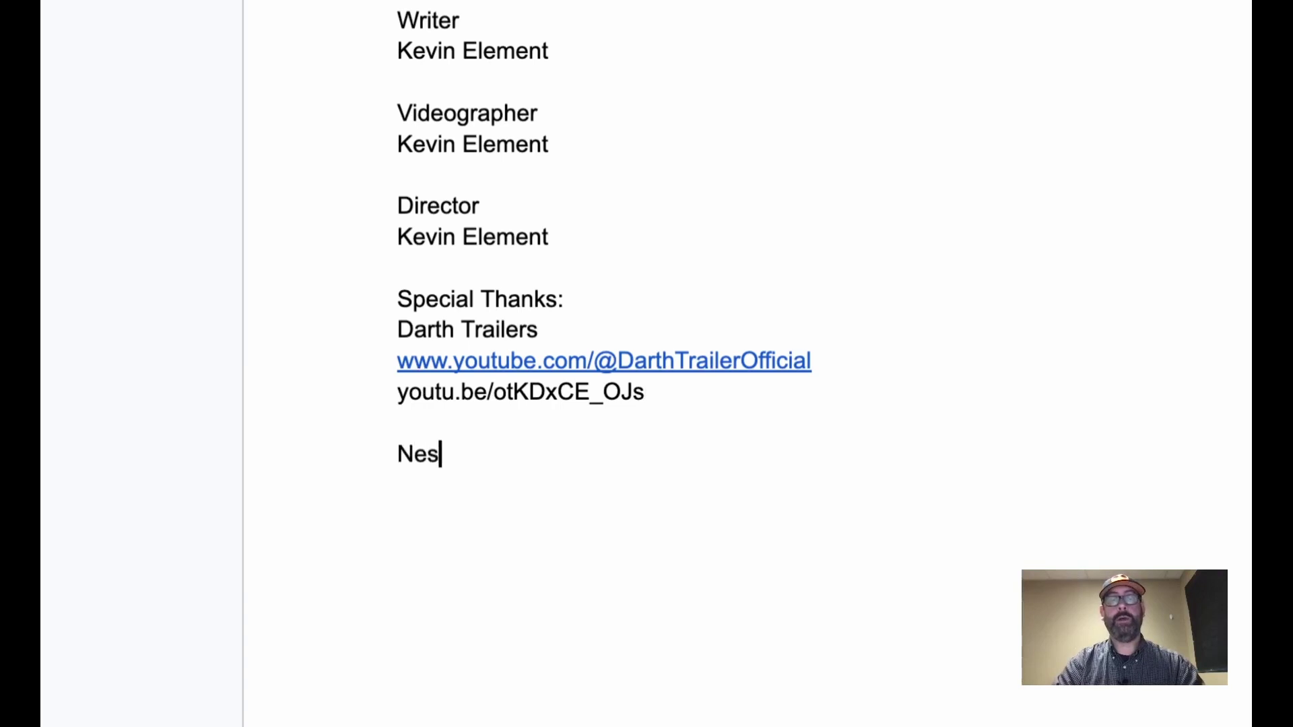
{"action": "key", "text": "BackSpace"}
{"action": "type", "text": "xt "}
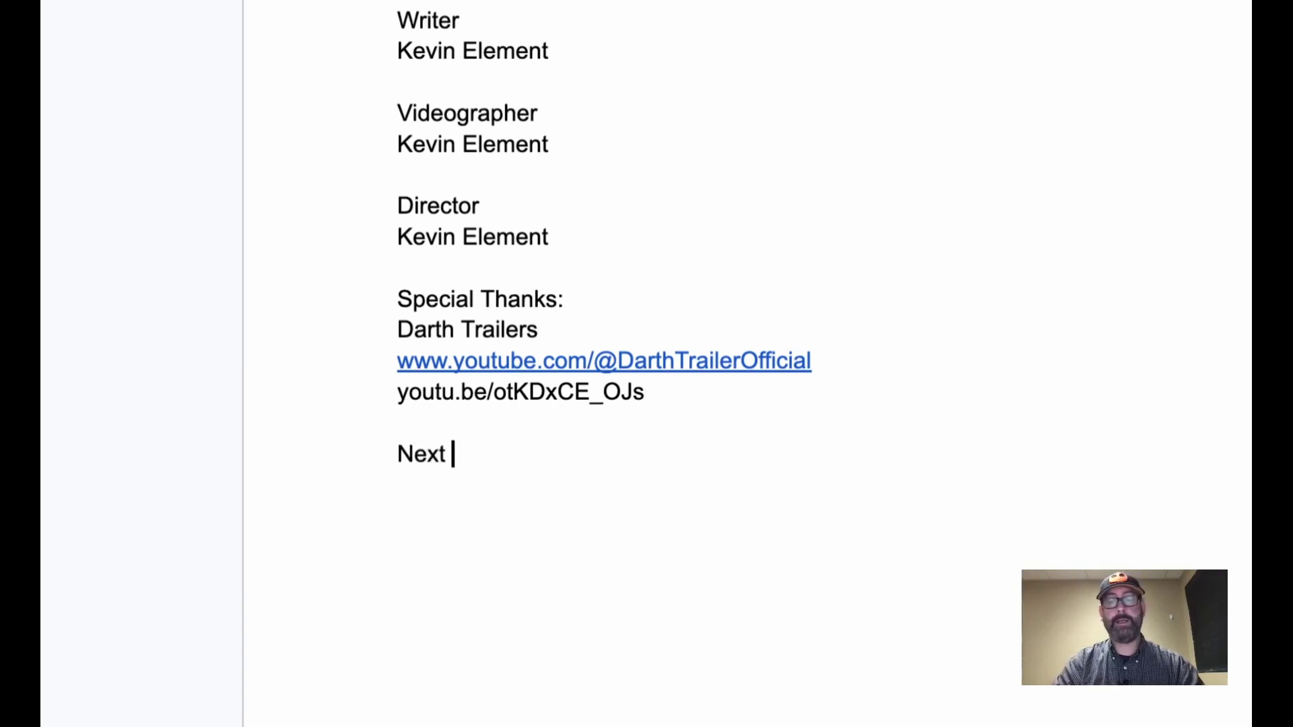
{"action": "type", "text": "Video Crea"}
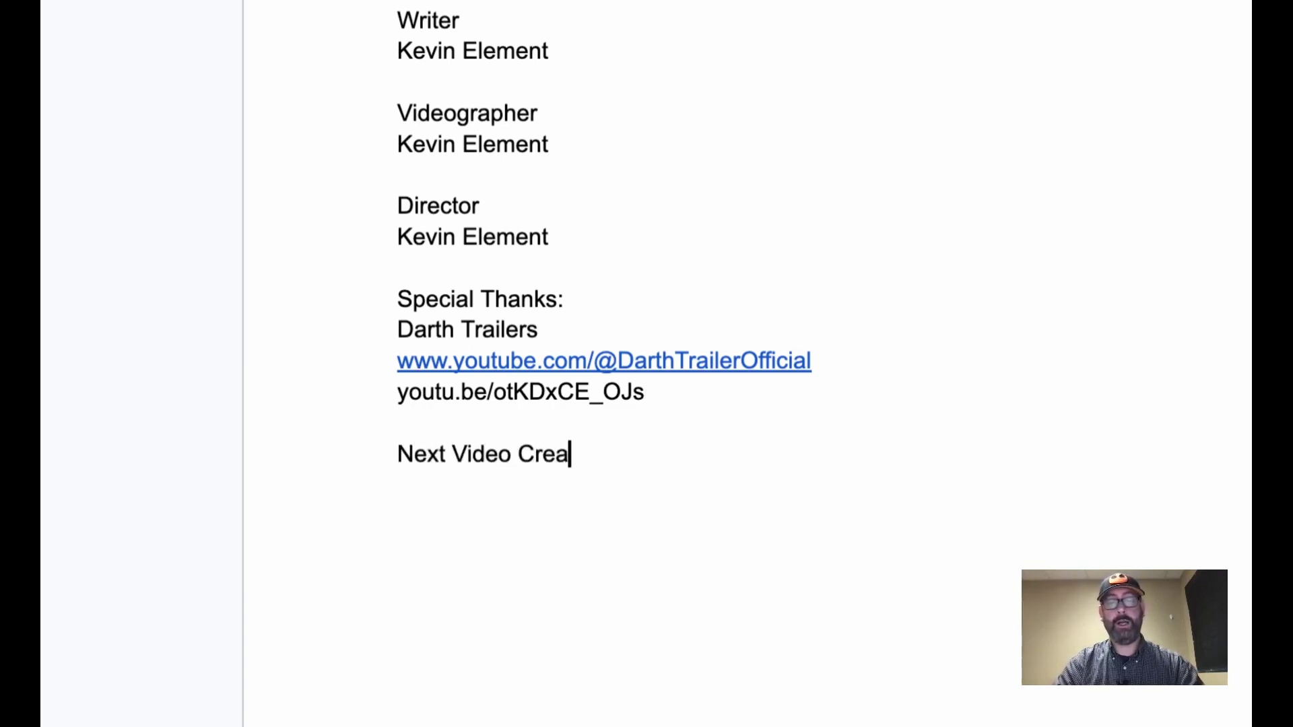
{"action": "type", "text": "tor"}
{"action": "key", "text": "Return"}
{"action": "type", "text": "URL"}
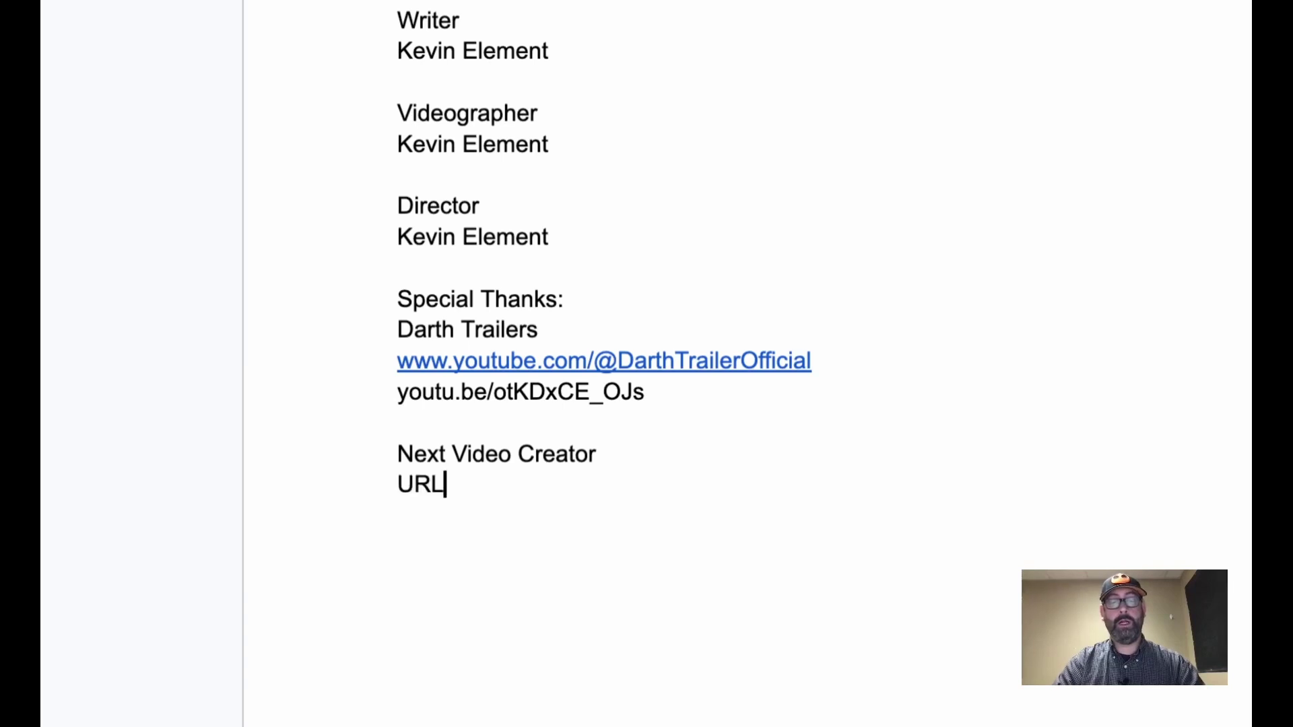
{"action": "key", "text": "Return"}
{"action": "type", "text": "R"}
{"action": "key", "text": "BackSpace"}
{"action": "type", "text": "URL"}
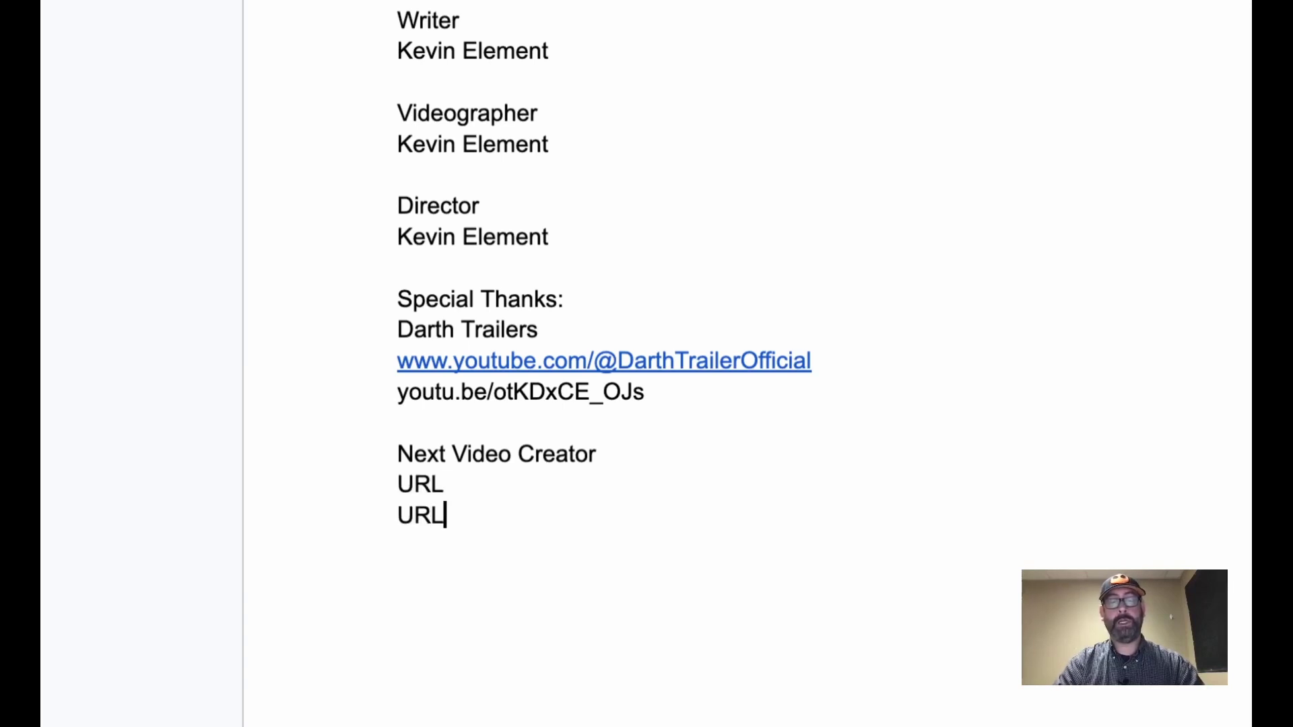
{"action": "key", "text": "Return"}
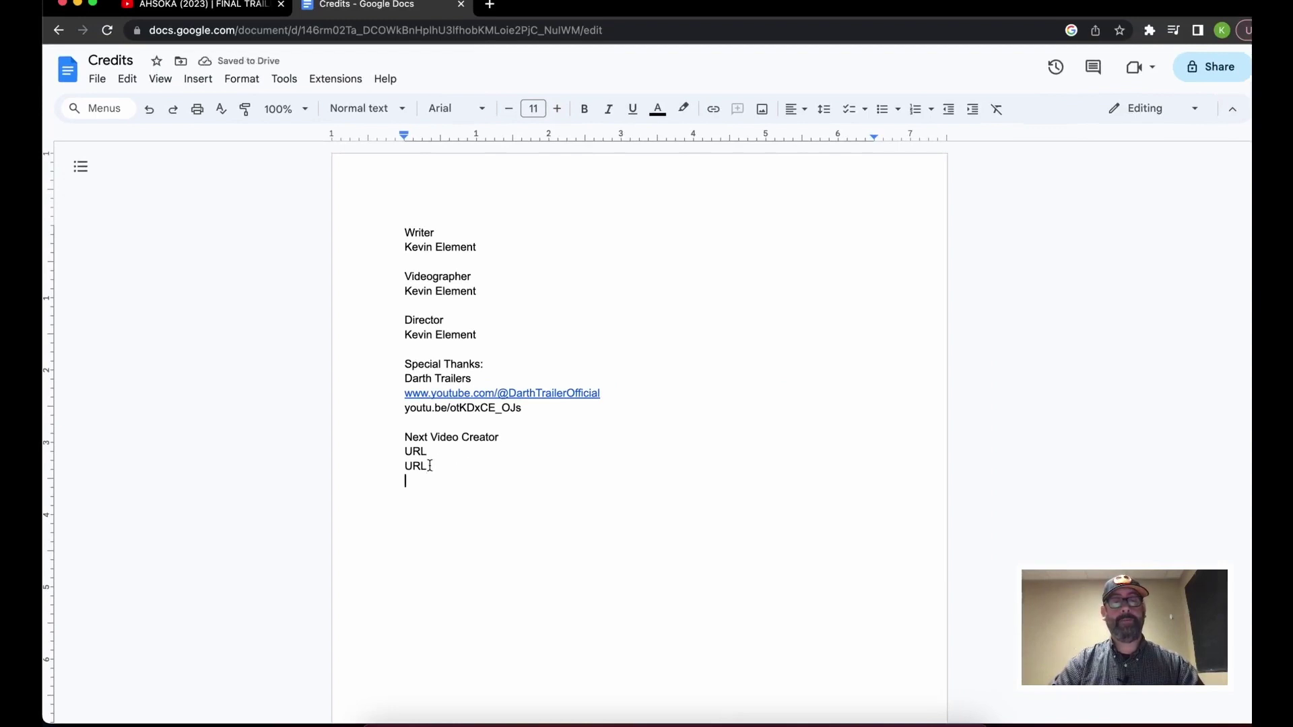
Copy the entire credits text from "Writer" through the last "URL" line.
{"action": "left_click_drag", "start_coordinate": [429, 466], "coordinate": [347, 229]}
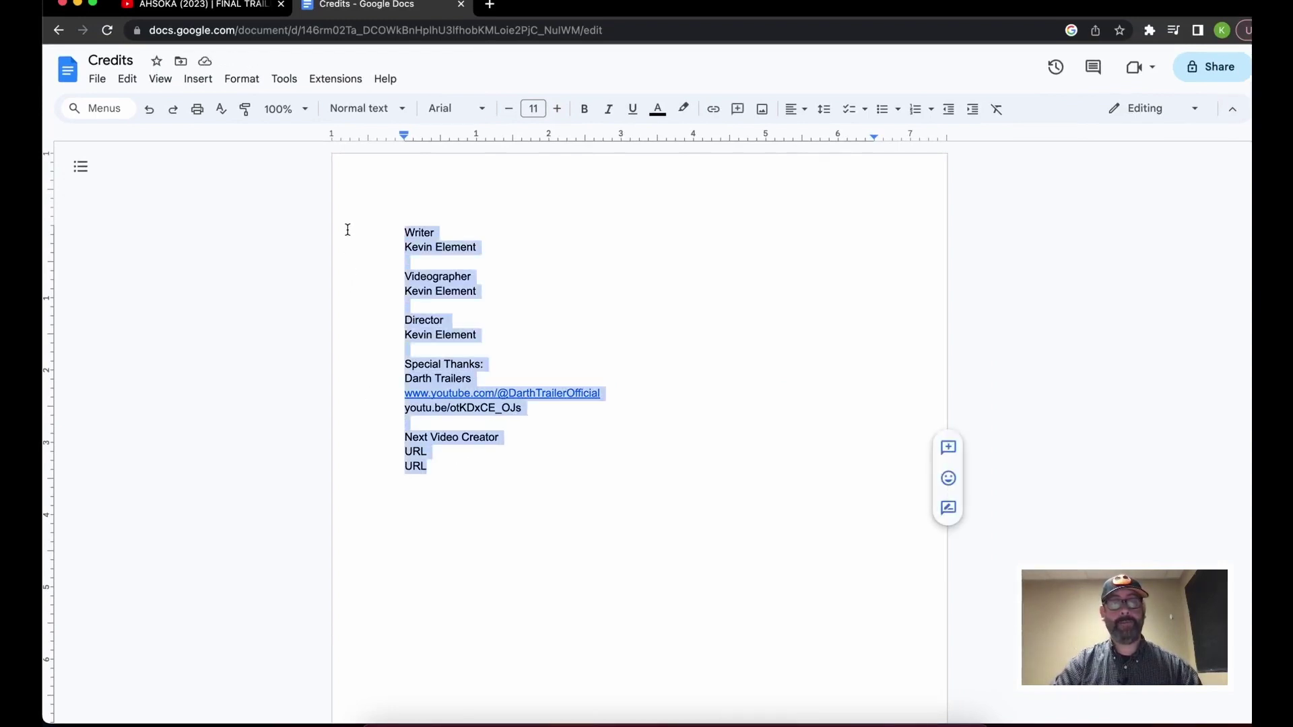
{"action": "right_click", "coordinate": [425, 293]}
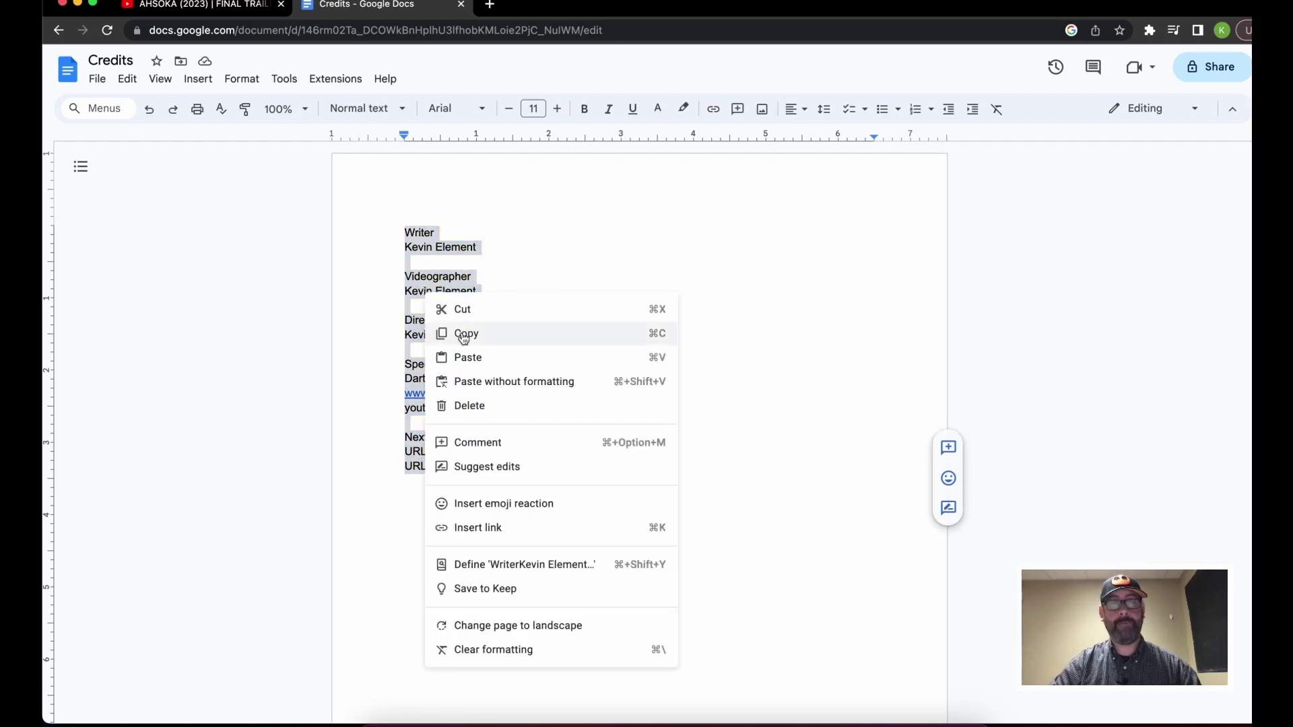
{"action": "left_click", "coordinate": [463, 335]}
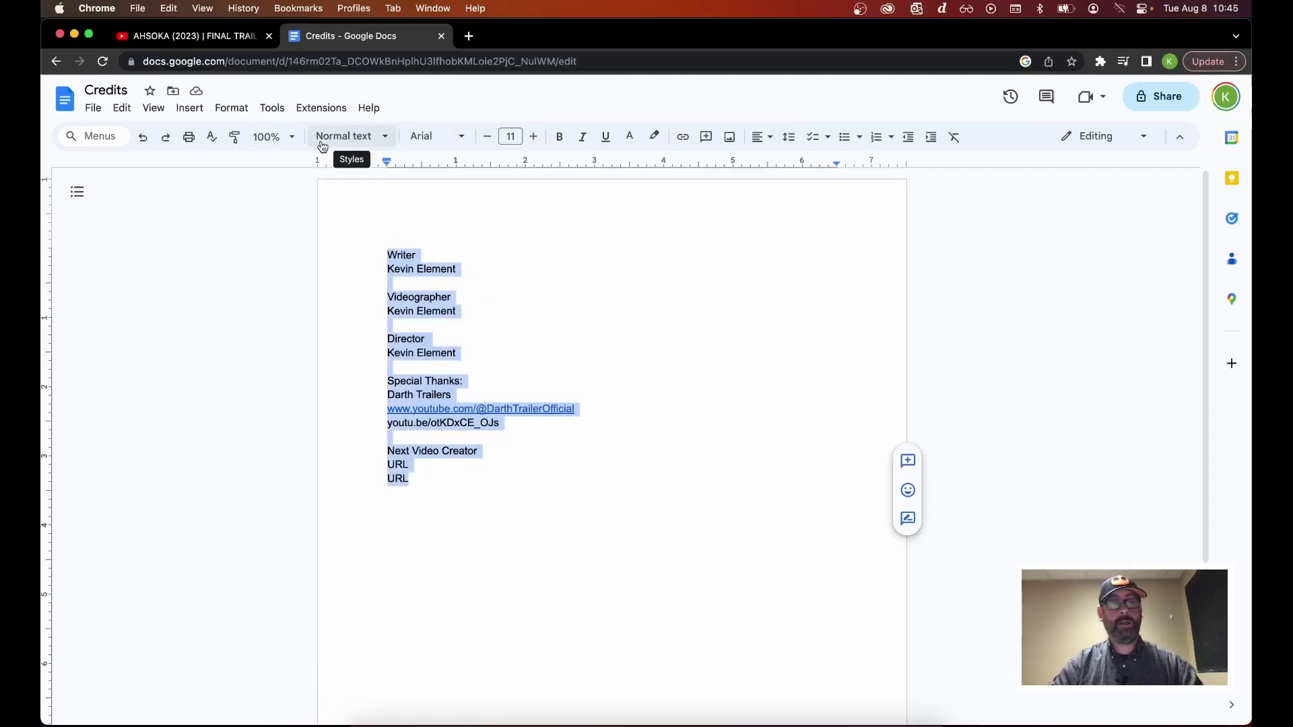
Switch to DaVinci Resolve and clear the existing effects search.
{"action": "key", "text": "super+Tab"}
{"action": "key", "text": "super+Tab"}
{"action": "key", "text": "super+Tab"}
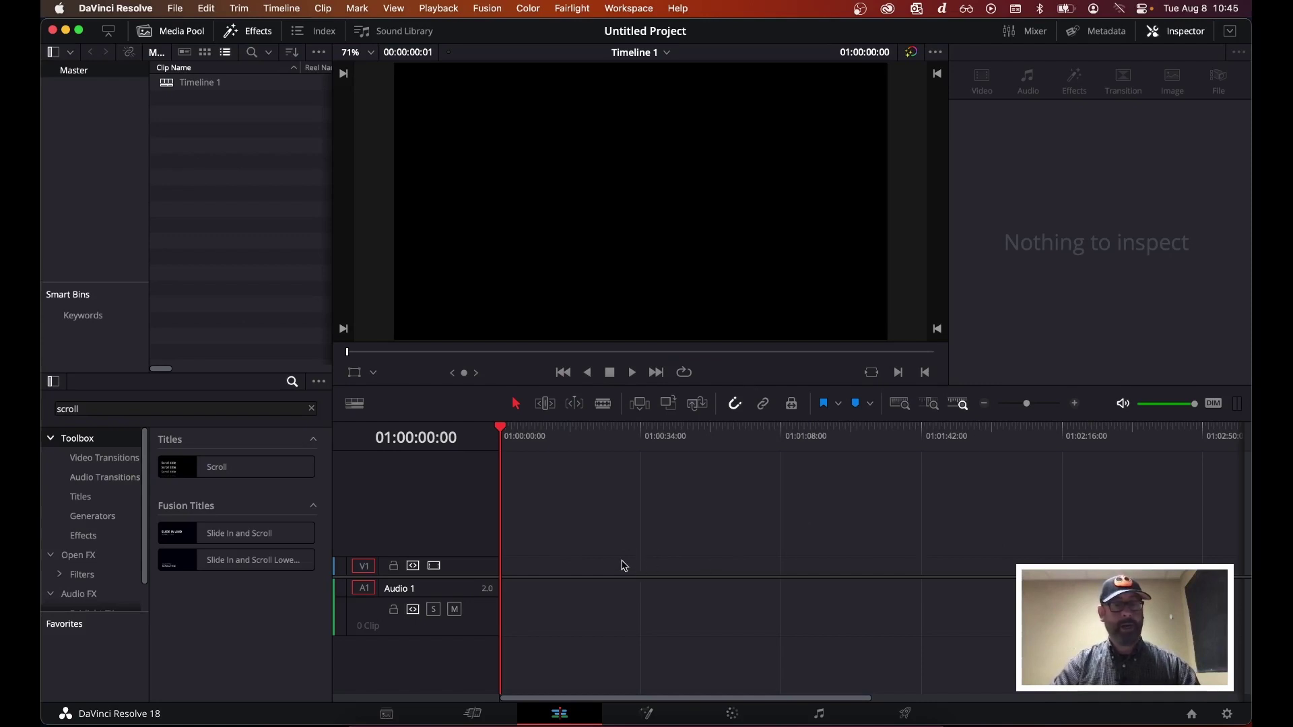
{"action": "left_click", "coordinate": [220, 471]}
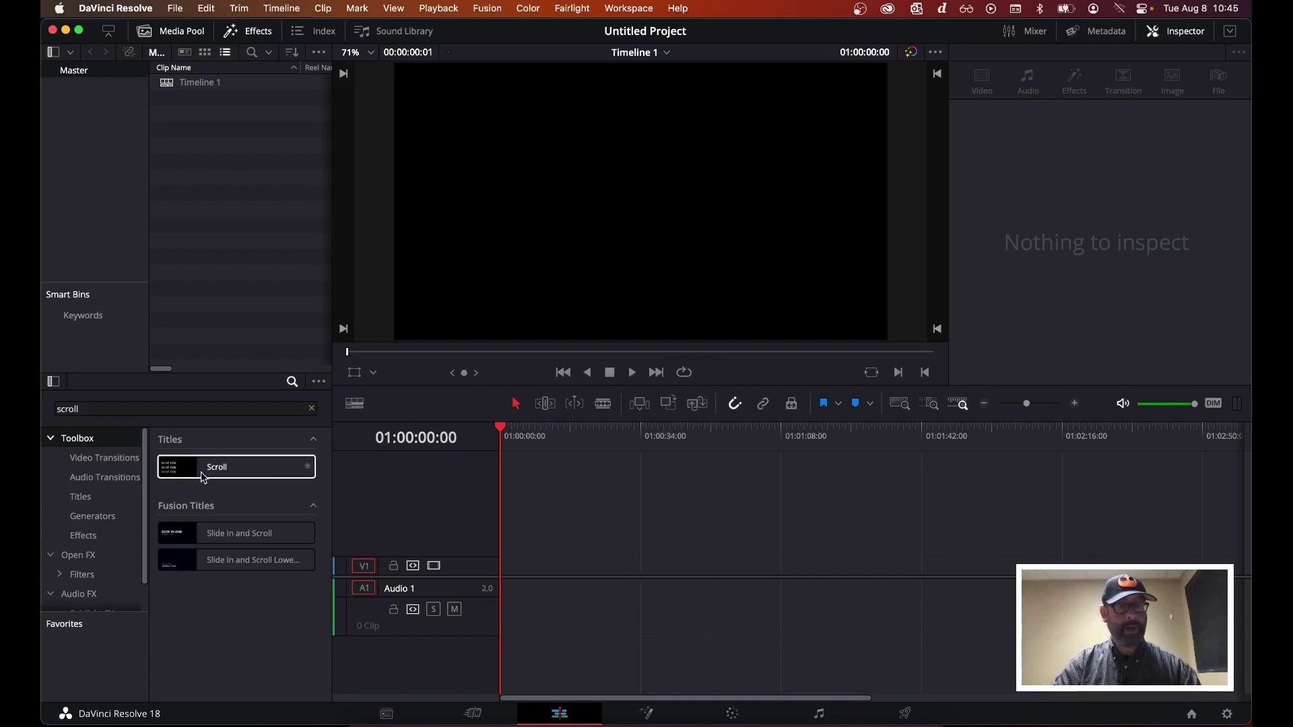
{"action": "left_click", "coordinate": [311, 408]}
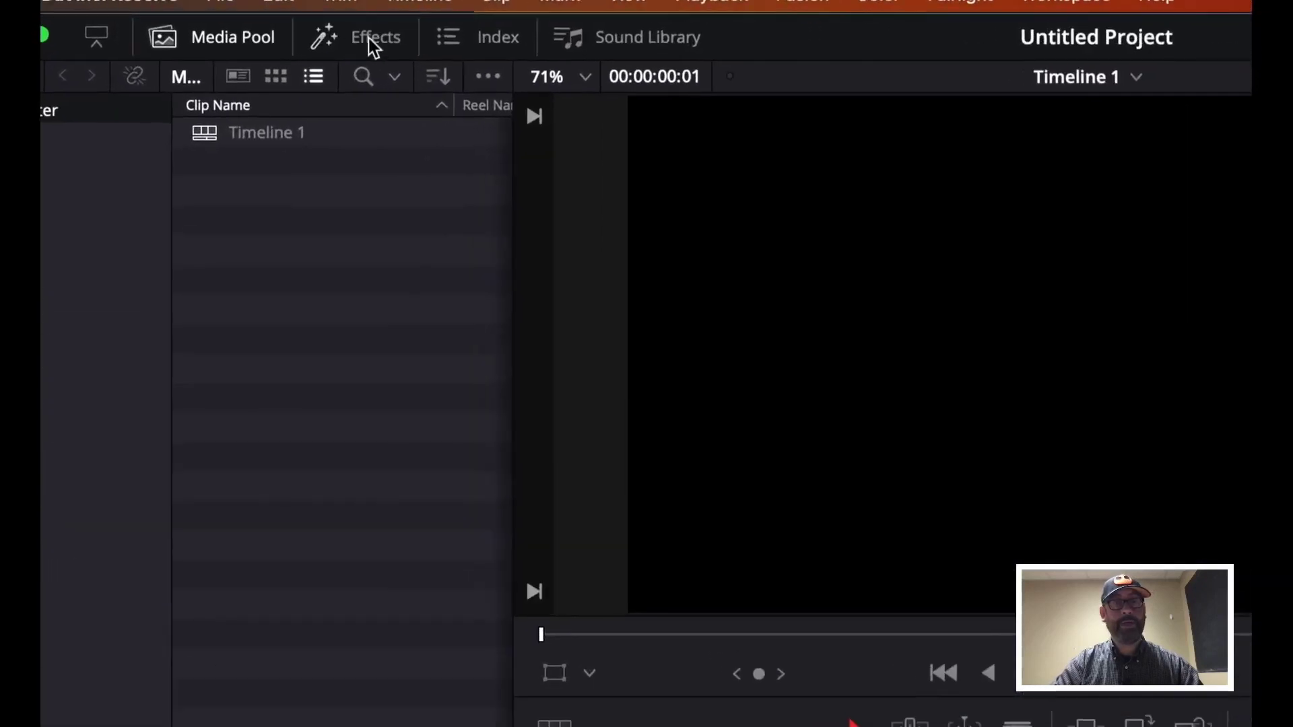
Search the effects library for "scroll" and select the Scroll title.
{"action": "left_click", "coordinate": [369, 39]}
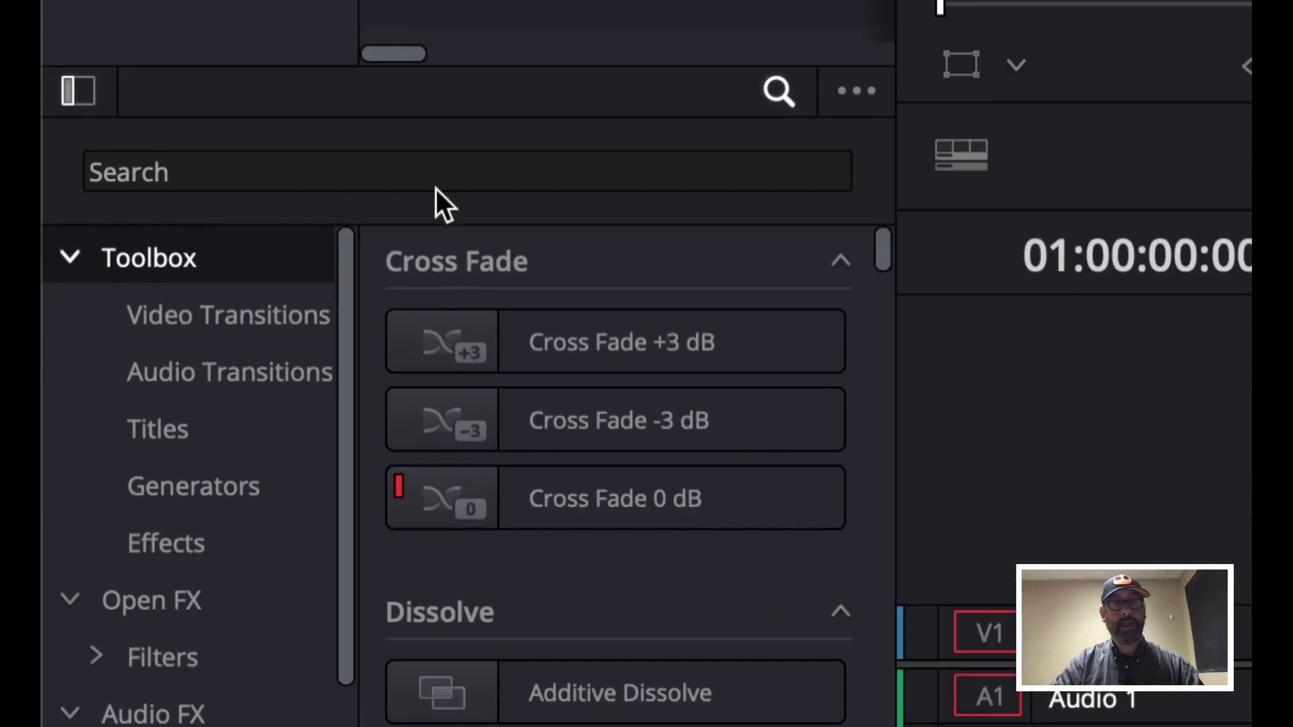
{"action": "left_click", "coordinate": [787, 102]}
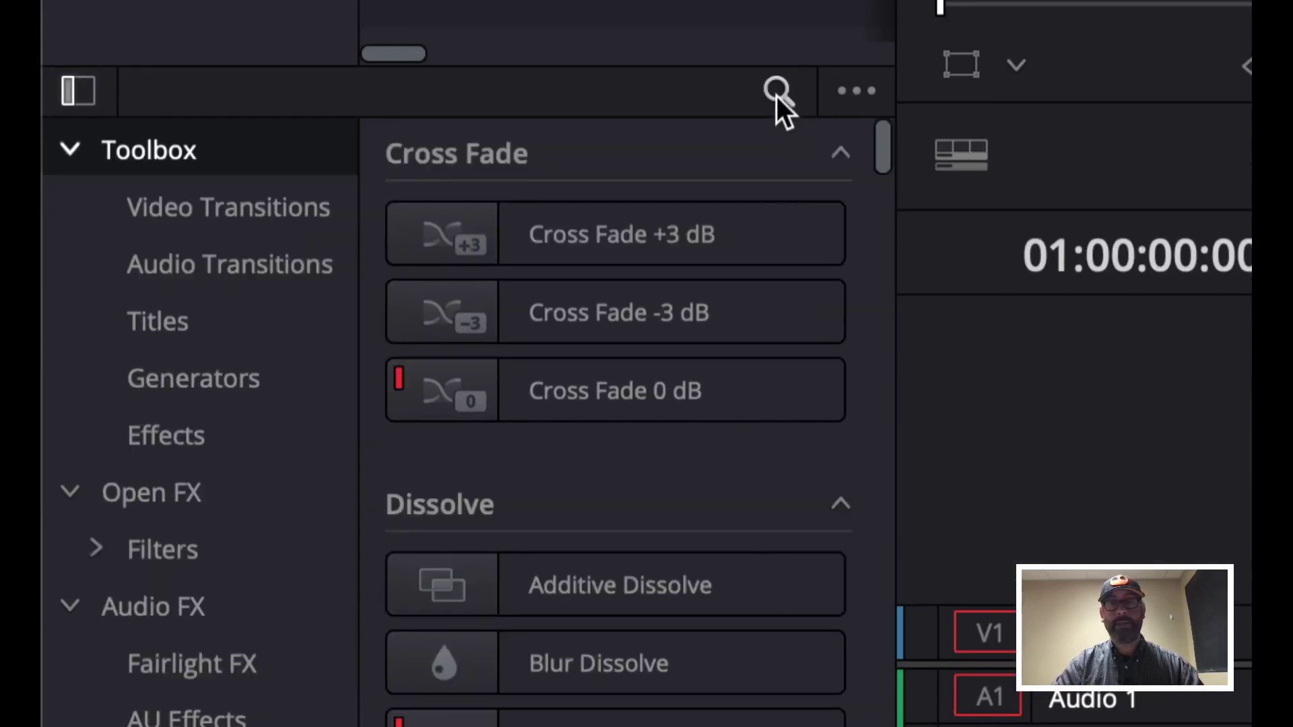
{"action": "left_click", "coordinate": [779, 94]}
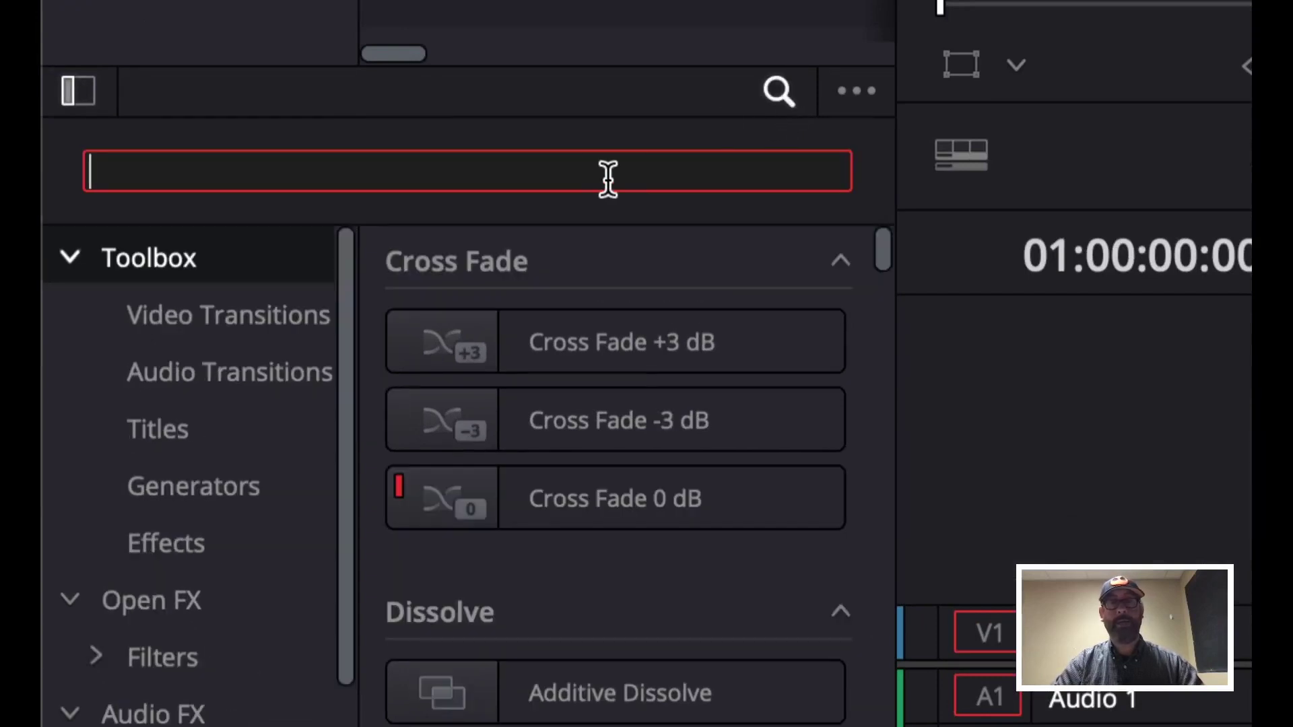
{"action": "type", "text": "scr"}
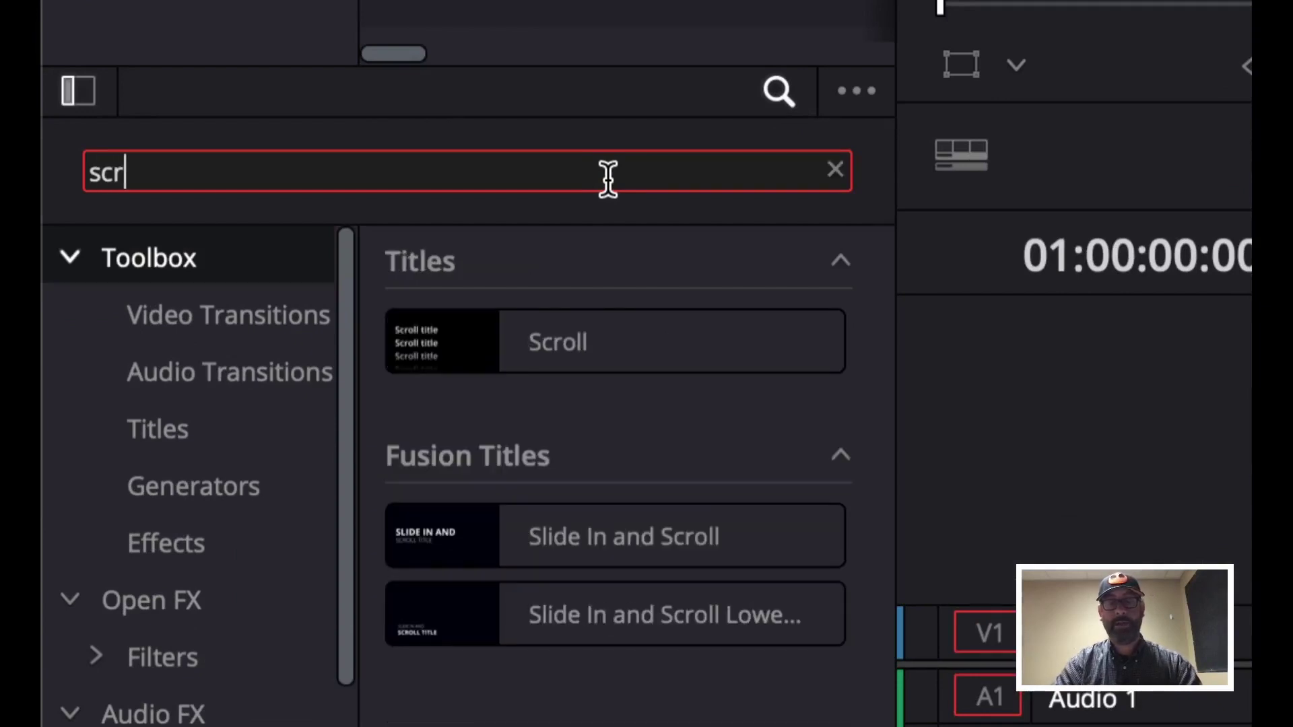
{"action": "type", "text": "oll"}
{"action": "left_click", "coordinate": [490, 340]}
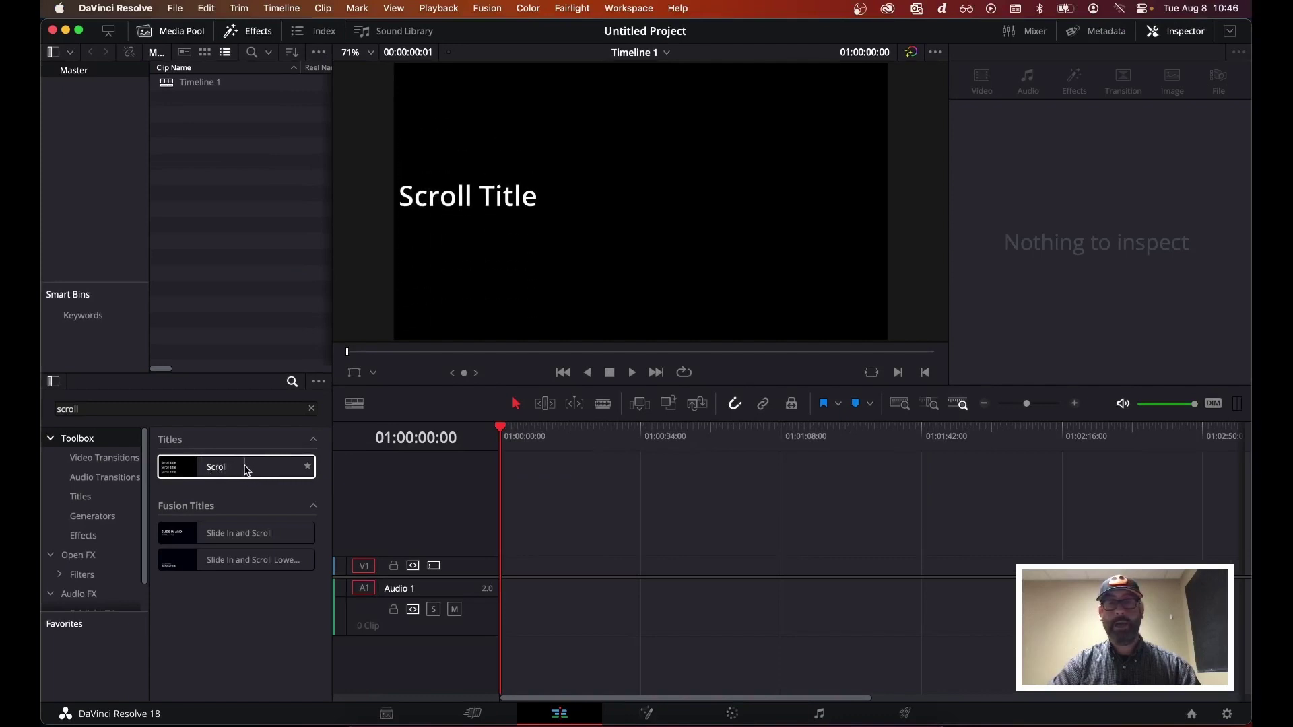
Place the Scroll title at the start of video track V1, lasting about 1 minute 46 seconds, and make the track taller.
{"action": "left_click_drag", "start_coordinate": [246, 469], "coordinate": [940, 553]}
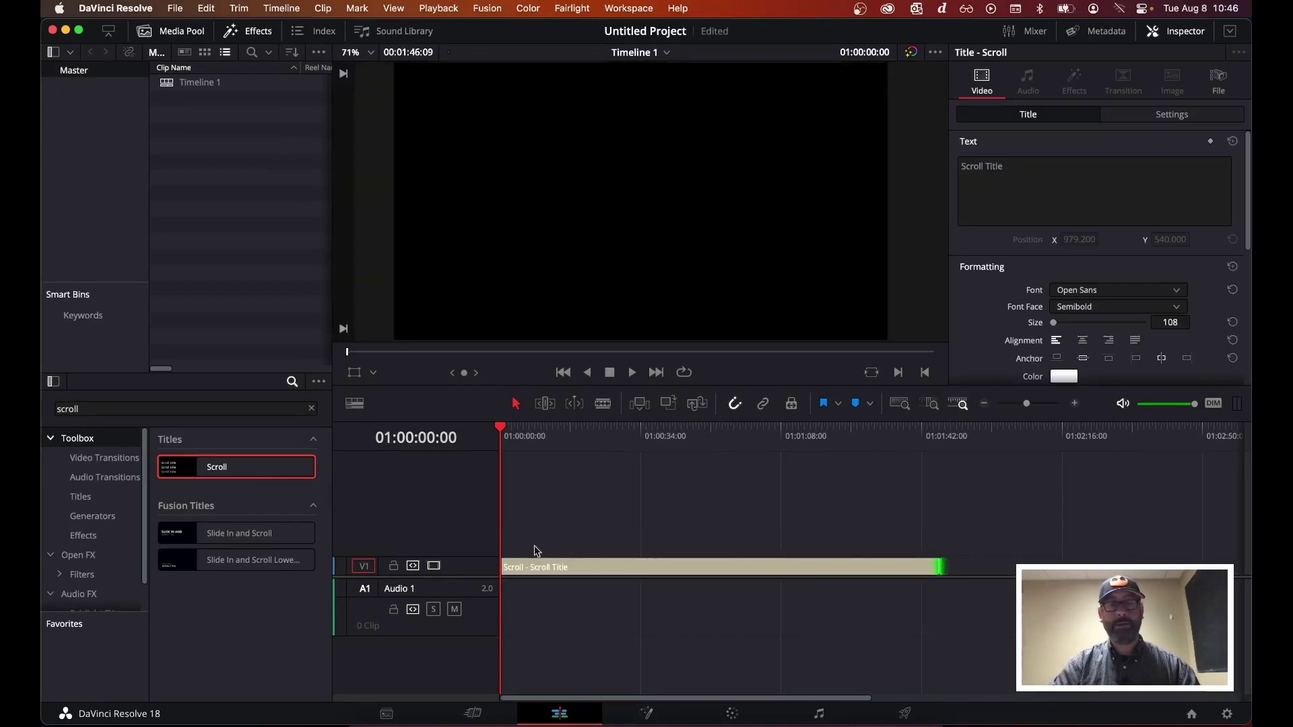
{"action": "left_click_drag", "start_coordinate": [475, 560], "coordinate": [481, 472]}
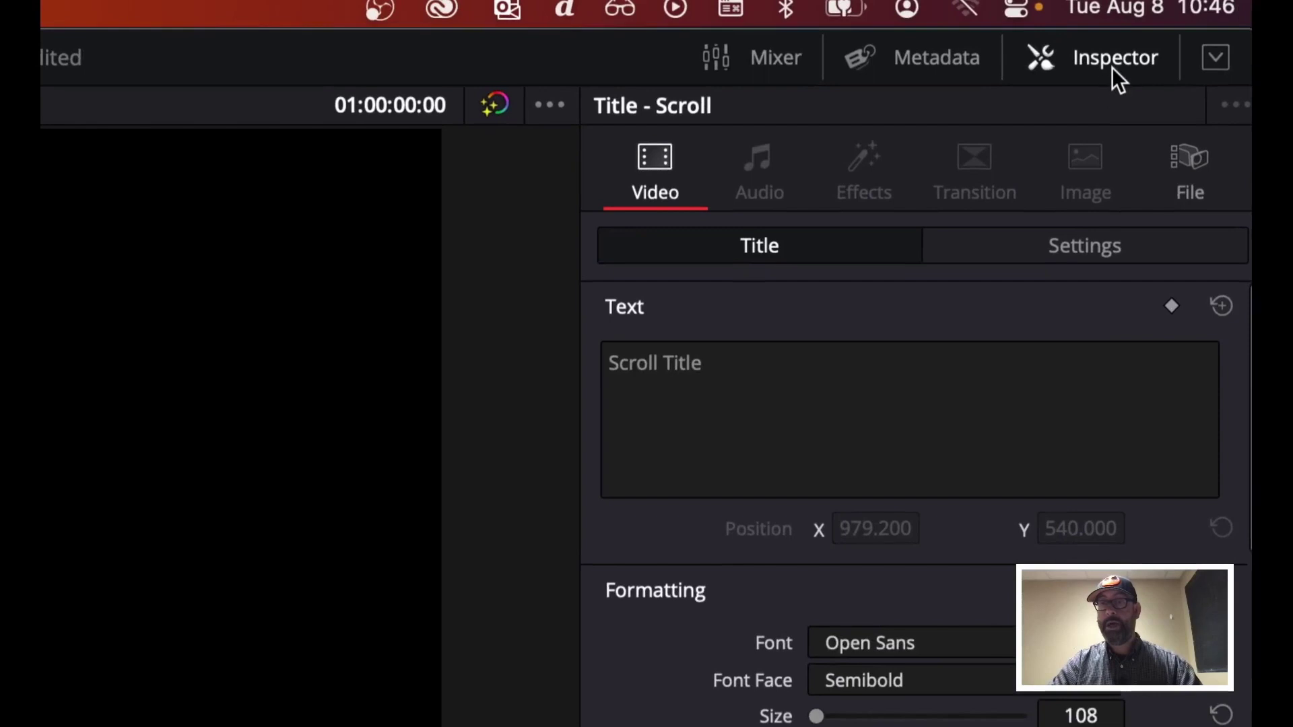
Try to paste the copied credits over the Scroll Title placeholder text in the Inspector.
{"action": "left_click", "coordinate": [1183, 34]}
{"action": "left_click", "coordinate": [1112, 68]}
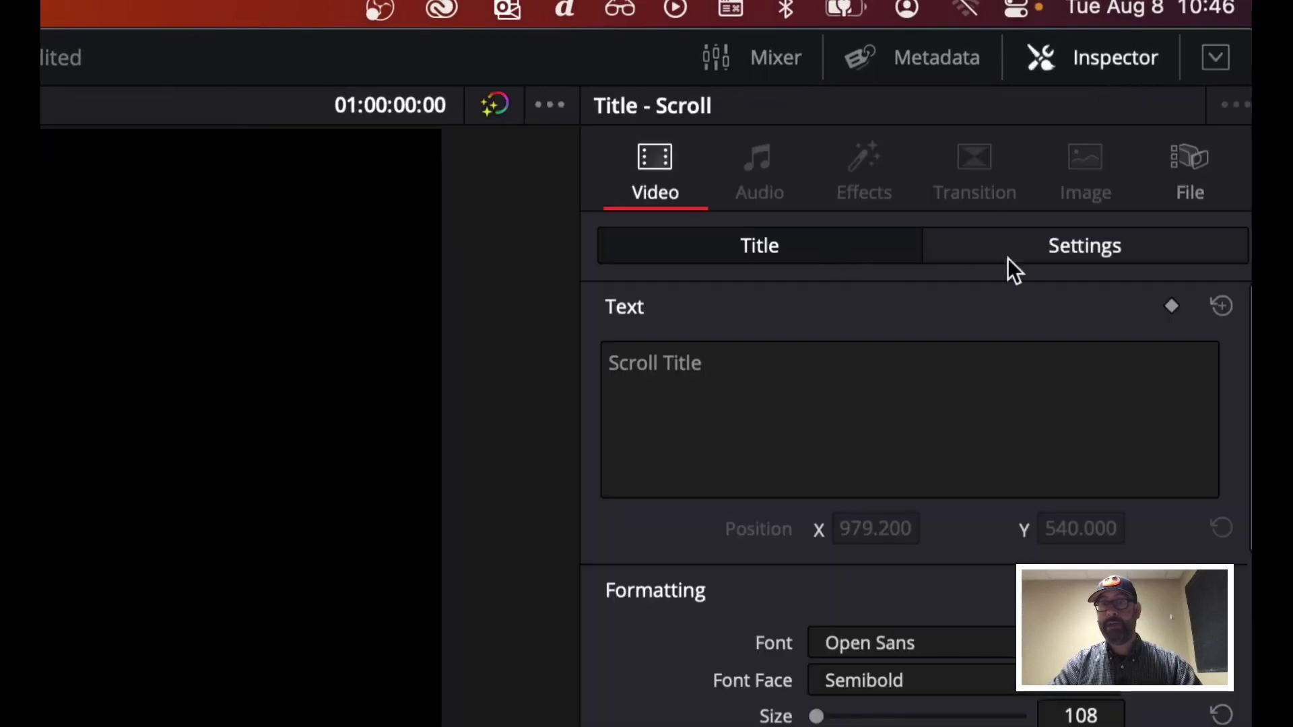
{"action": "left_click", "coordinate": [822, 383]}
{"action": "double_click", "coordinate": [822, 384]}
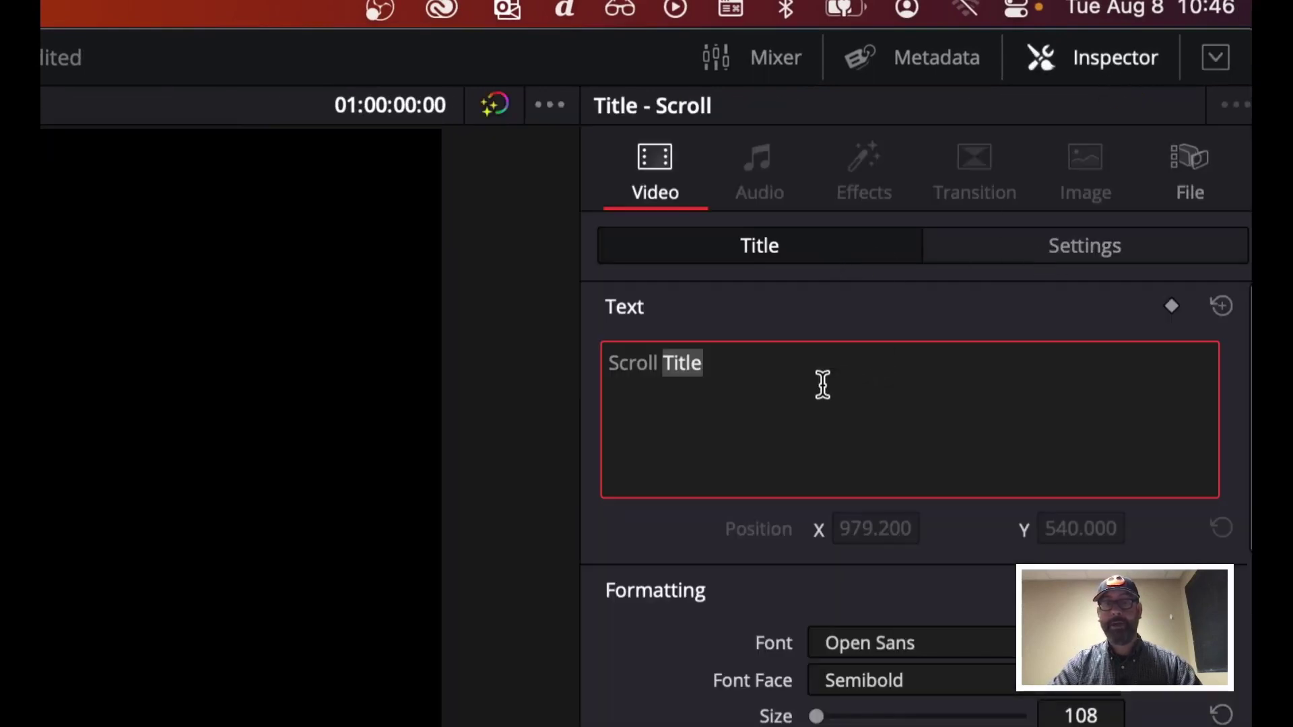
{"action": "left_click", "coordinate": [822, 383]}
{"action": "triple_click", "coordinate": [822, 384]}
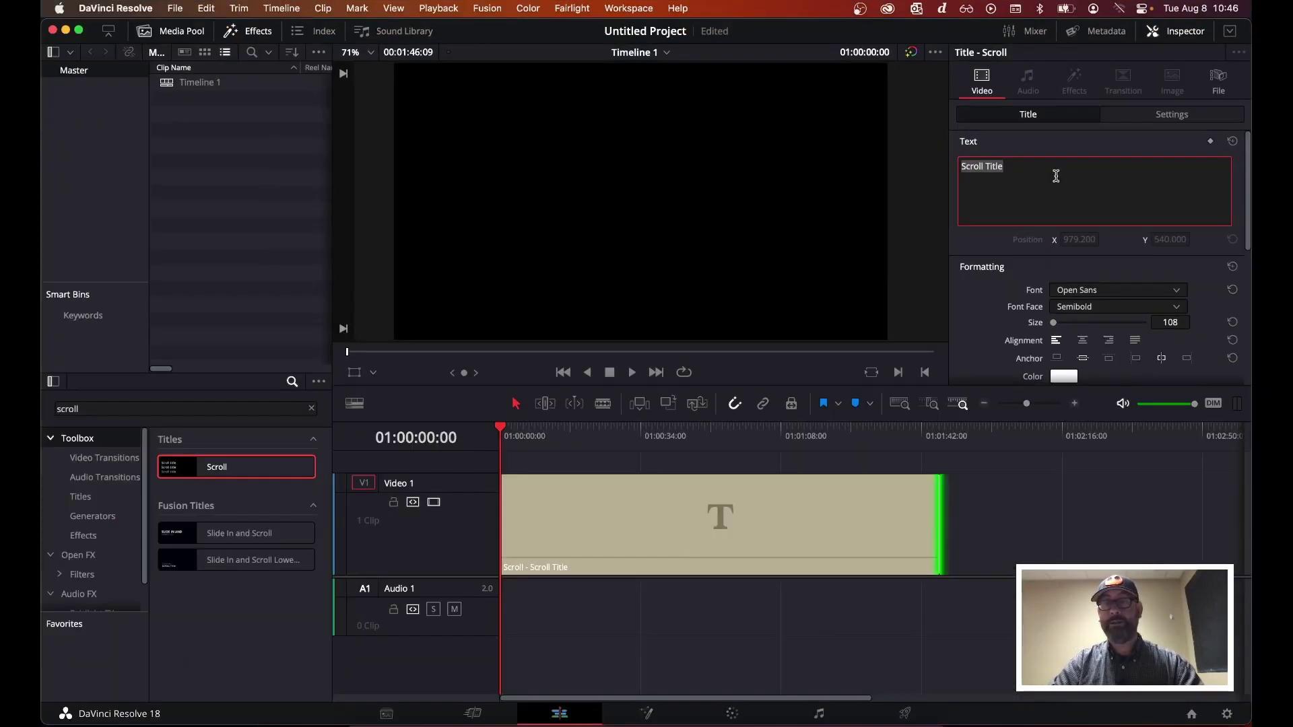
{"action": "key", "text": "super+v"}
{"action": "key", "text": "super+z"}
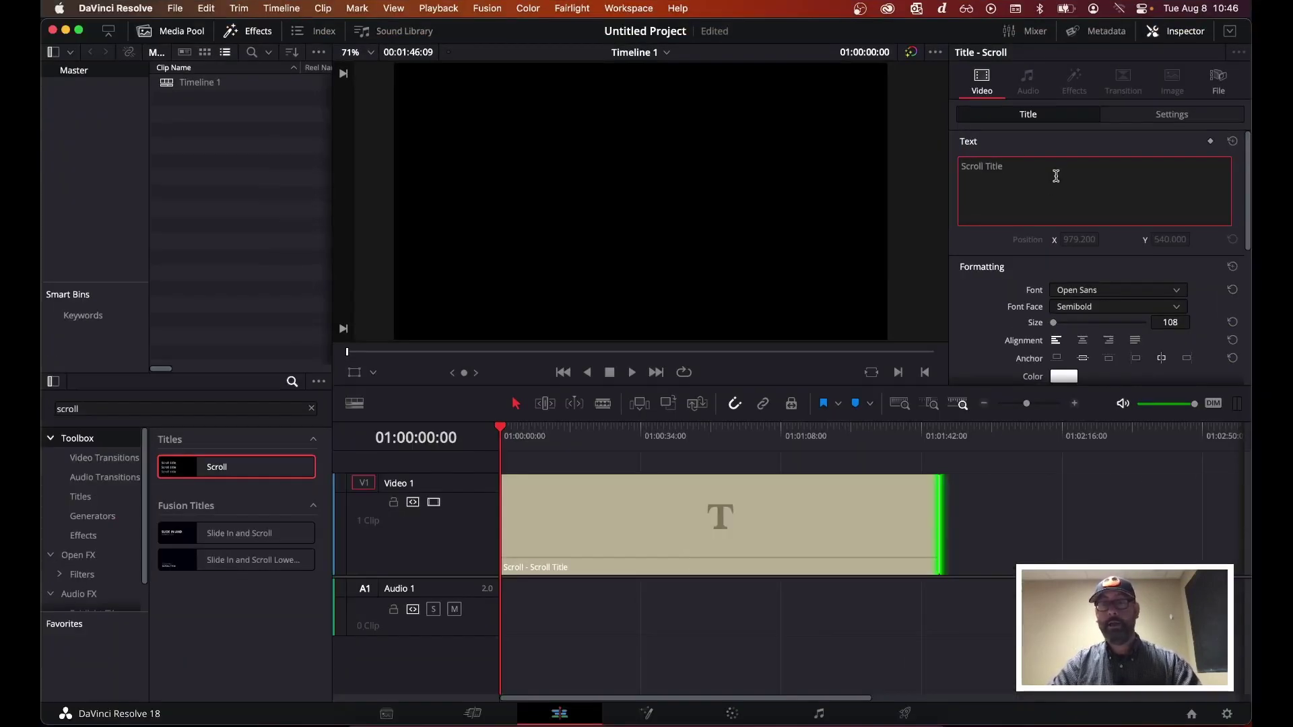
Replace the Scroll Title placeholder text with the copied credits text.
{"action": "triple_click", "coordinate": [1014, 170]}
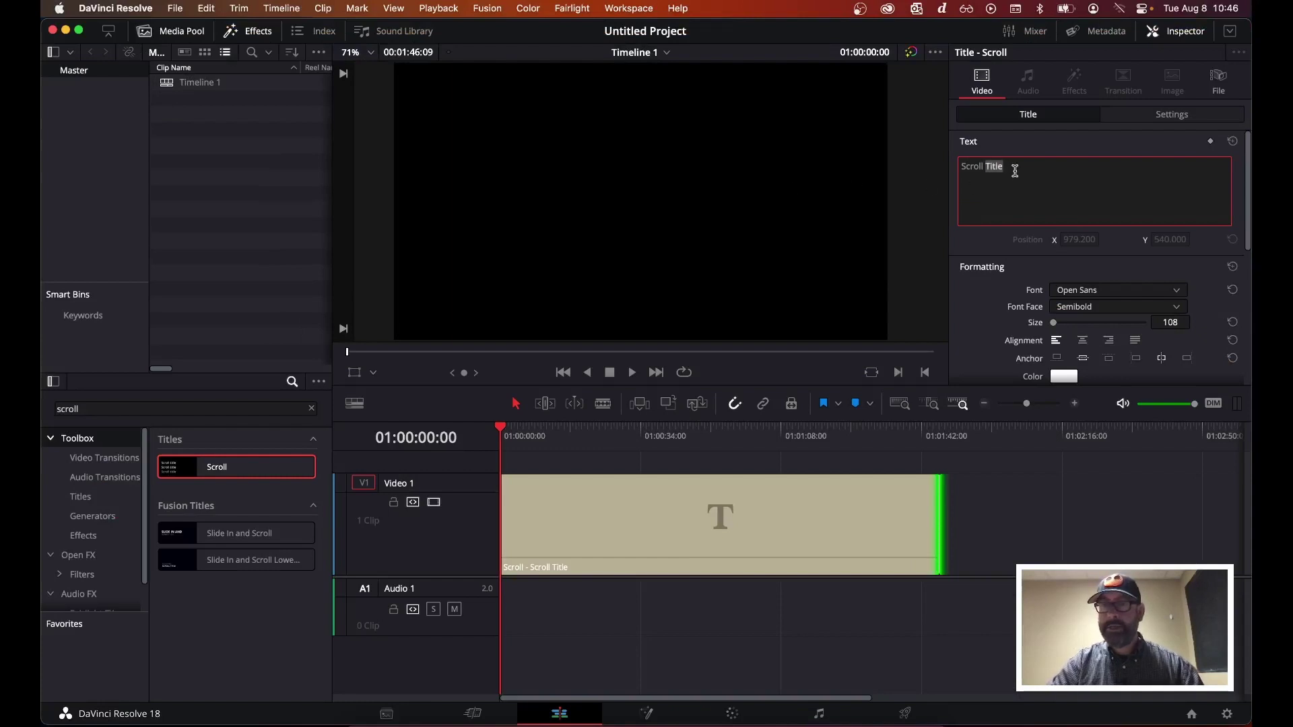
{"action": "left_click", "coordinate": [203, 9]}
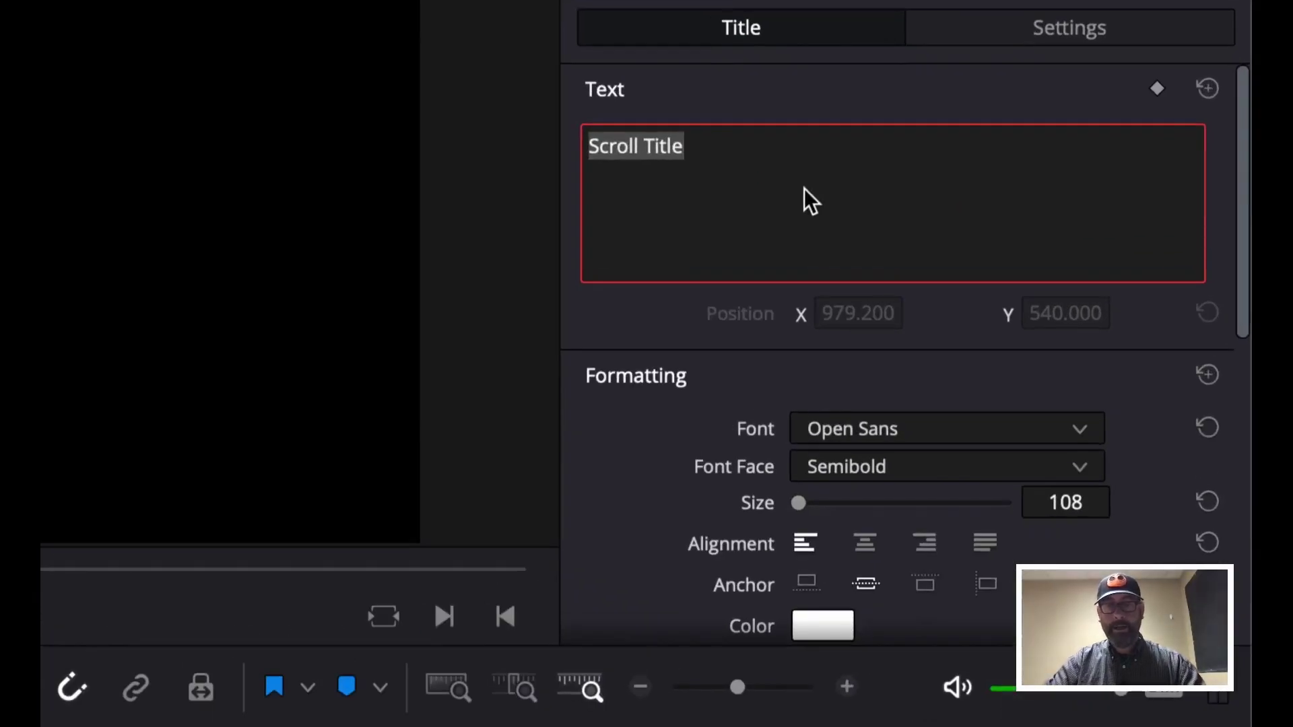
{"action": "left_click", "coordinate": [697, 148]}
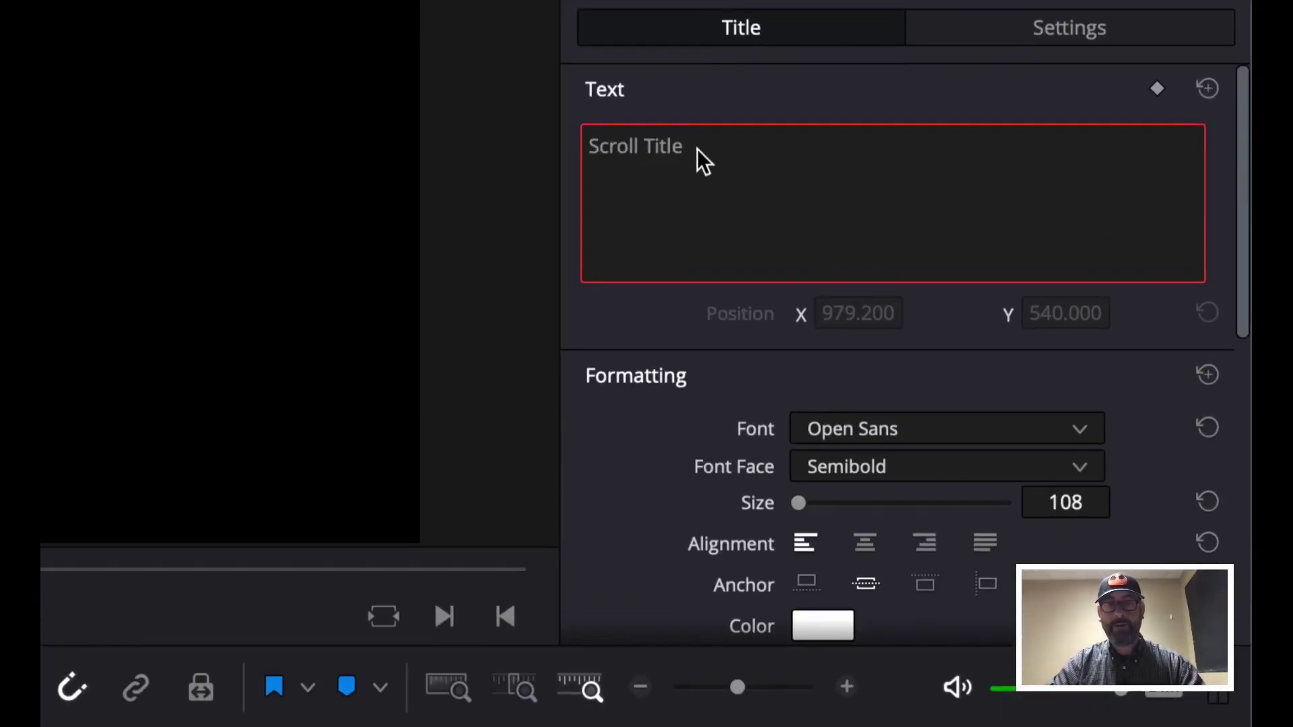
{"action": "triple_click", "coordinate": [696, 148]}
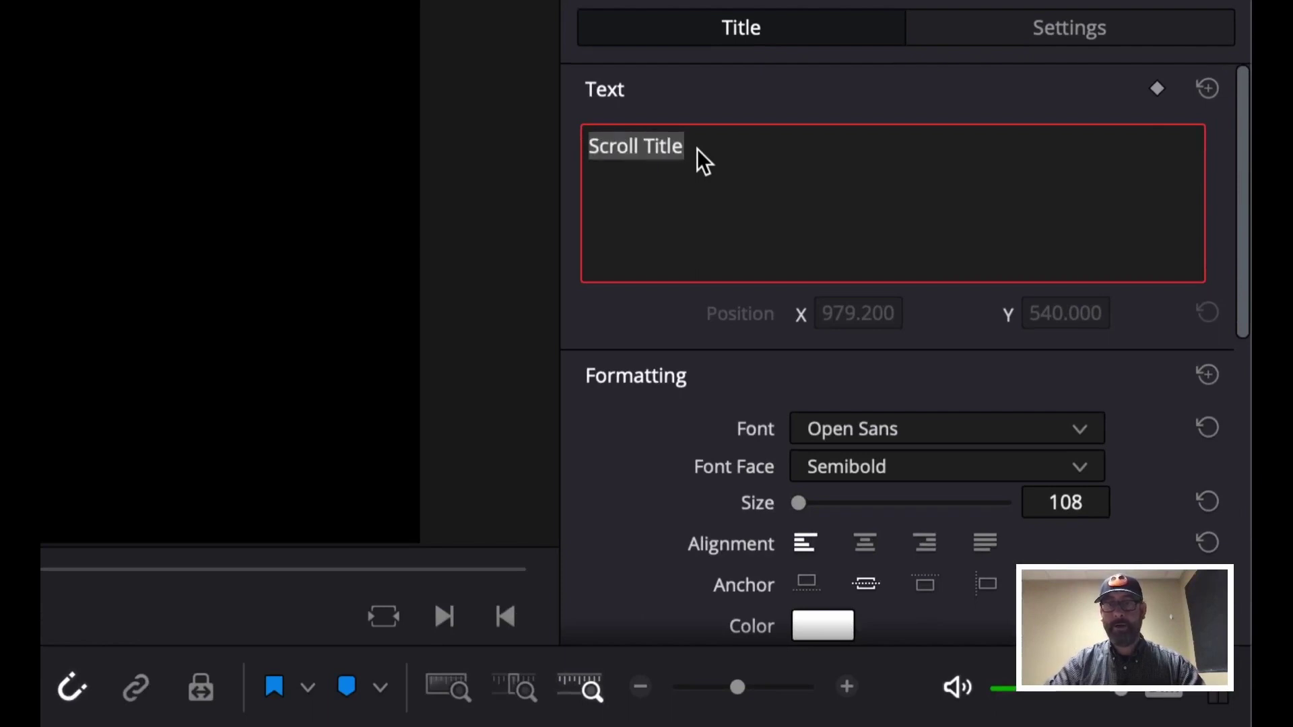
{"action": "key", "text": "BackSpace"}
{"action": "type", "text": "Next Video Creator URL URL"}
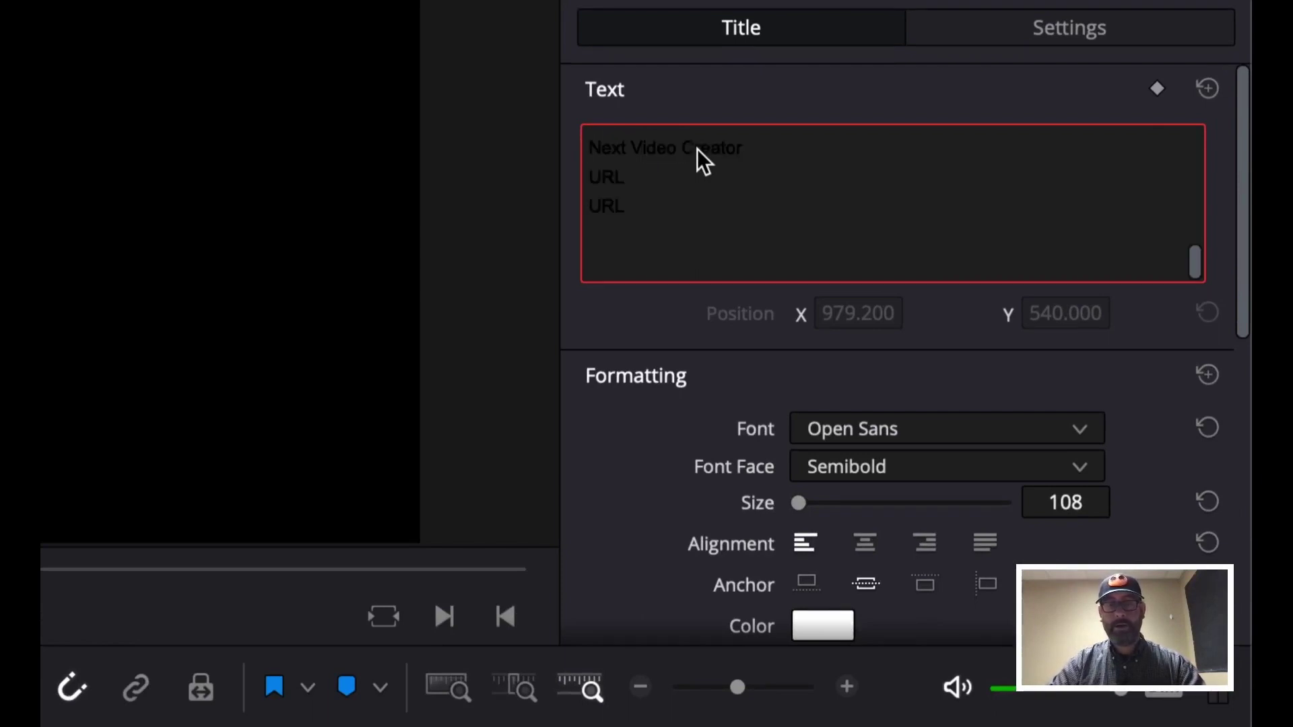
Check the pasted credits from their beginning and scrub the playhead to about 01:00:28:02 to preview the scroll.
{"action": "scroll", "coordinate": [696, 148], "scroll_direction": "up", "scroll_amount": 5}
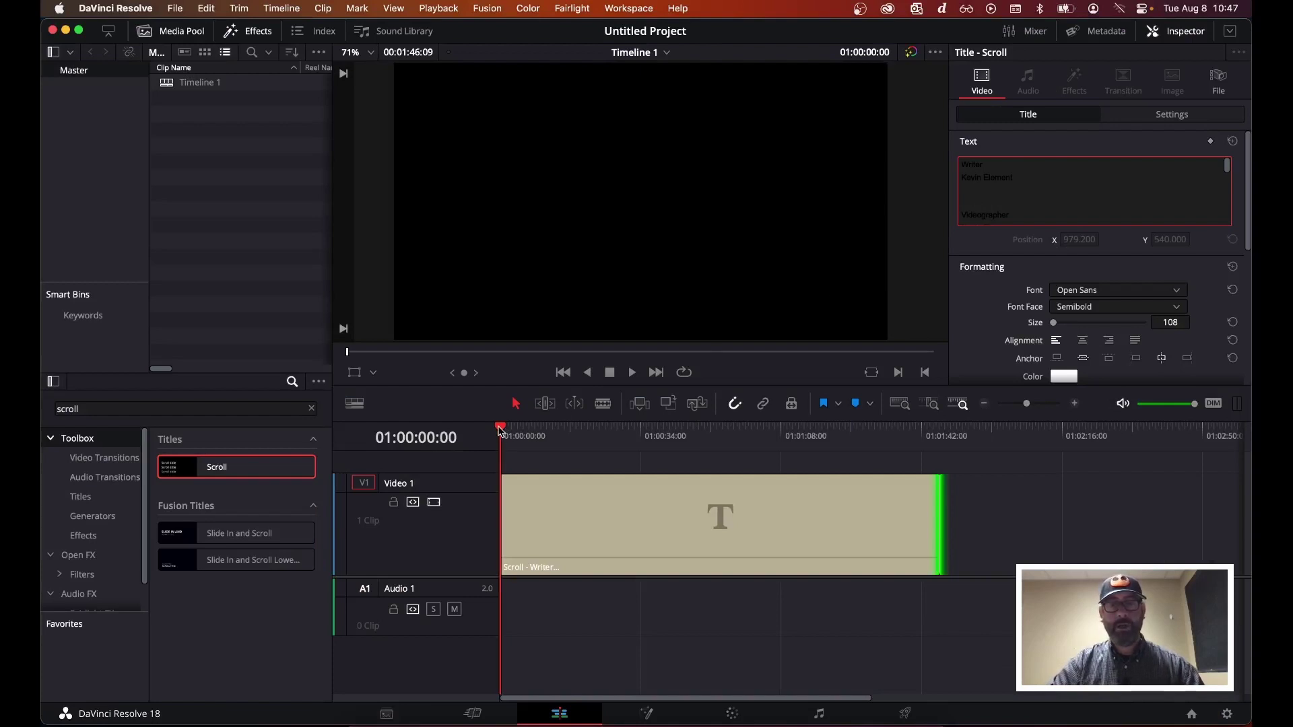
{"action": "left_click_drag", "start_coordinate": [502, 429], "coordinate": [615, 439]}
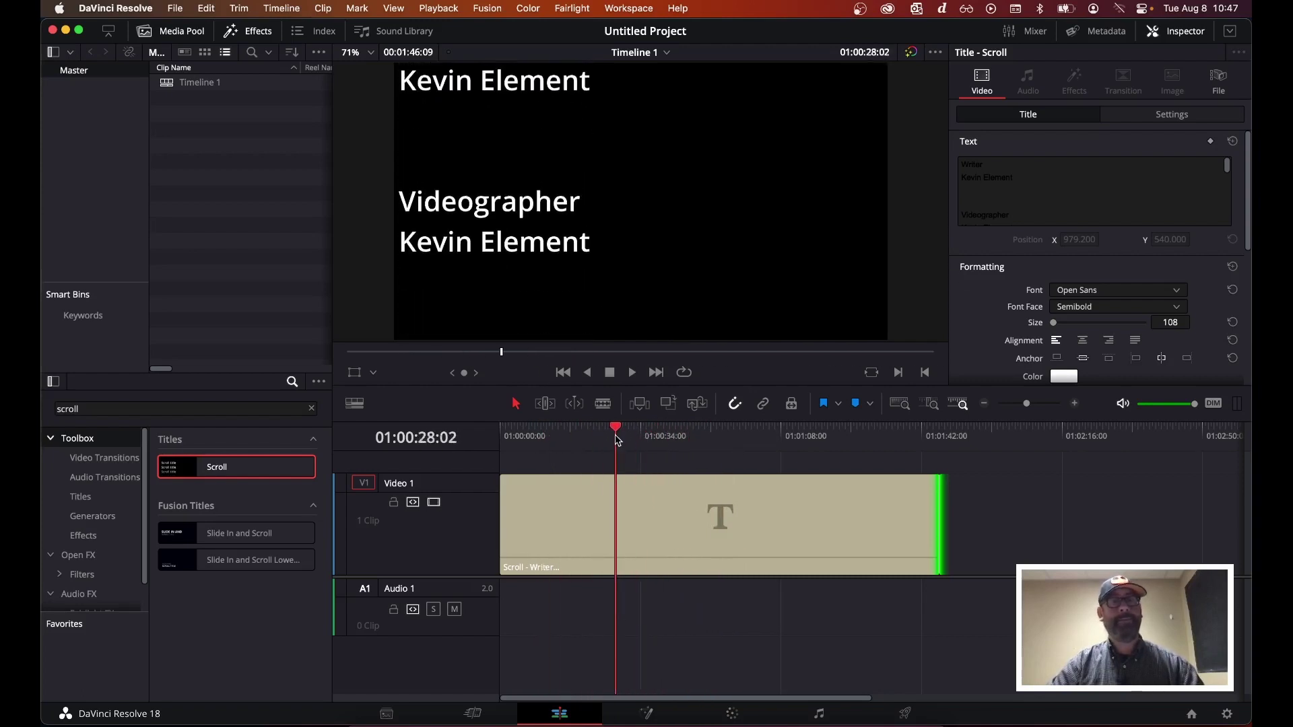
{"action": "left_click", "coordinate": [206, 9]}
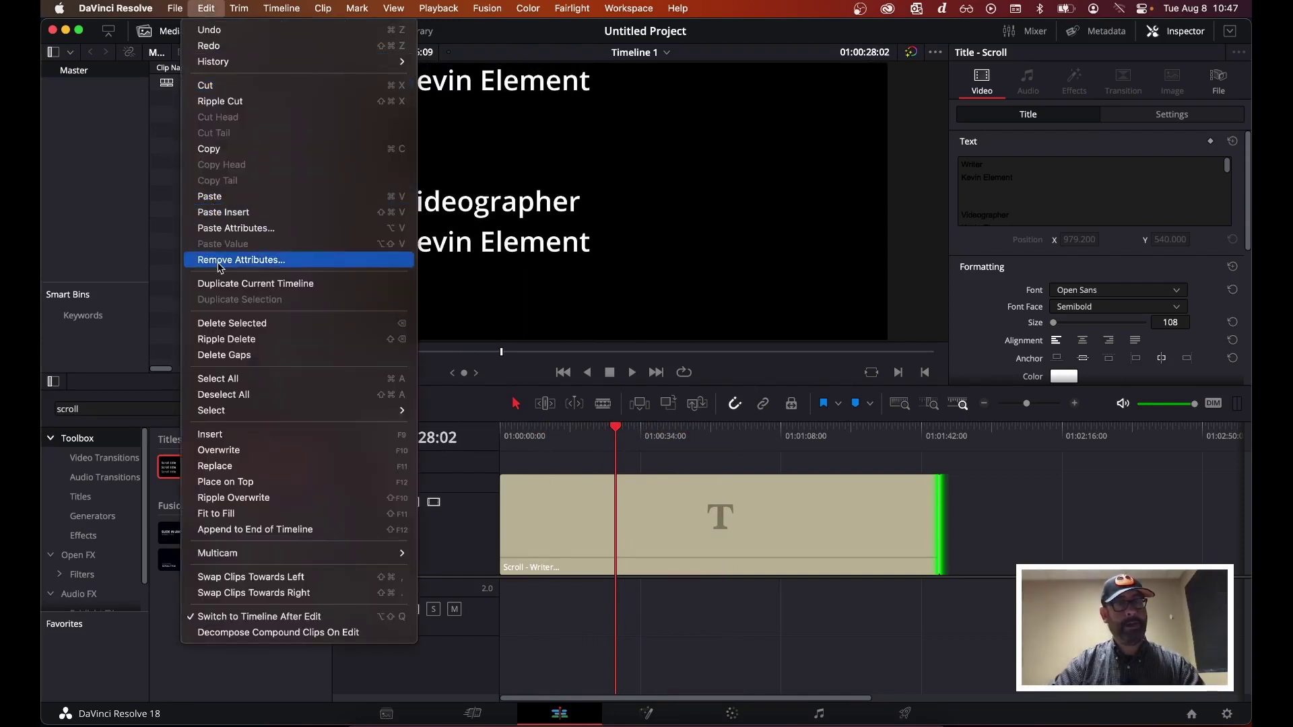
{"action": "left_click", "coordinate": [993, 450]}
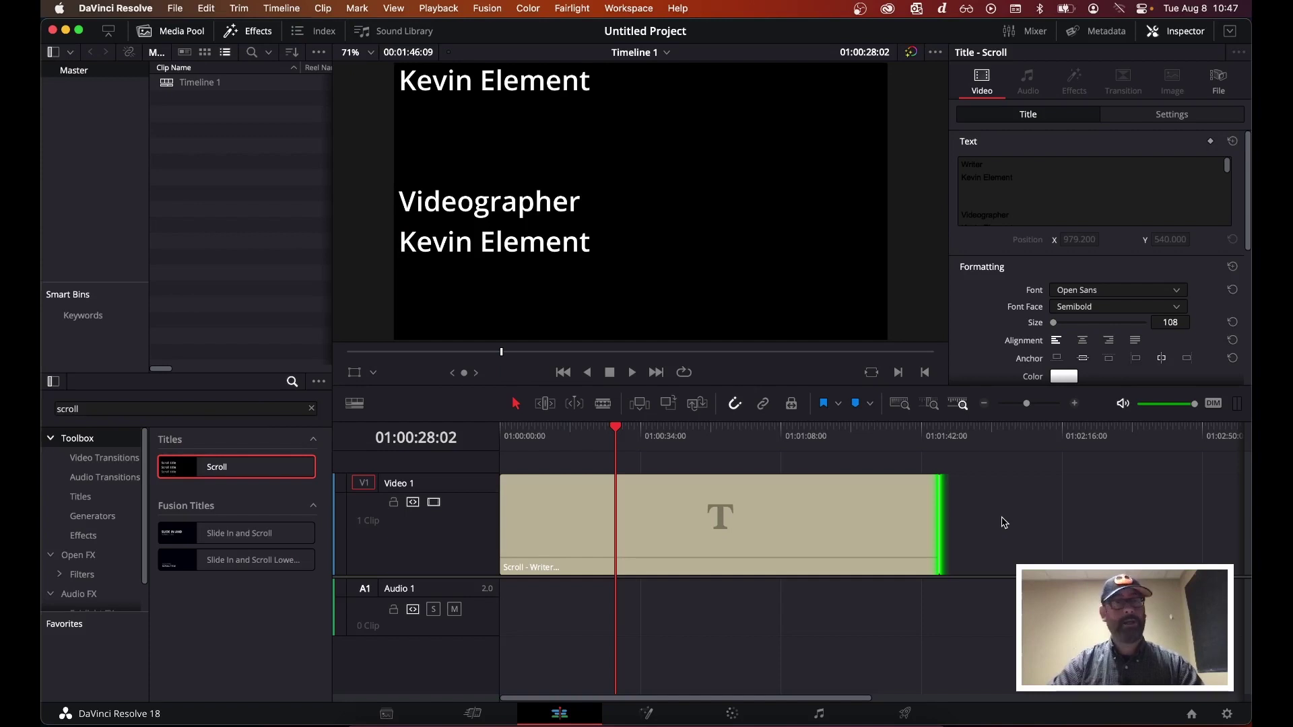
{"action": "key", "text": "super+space"}
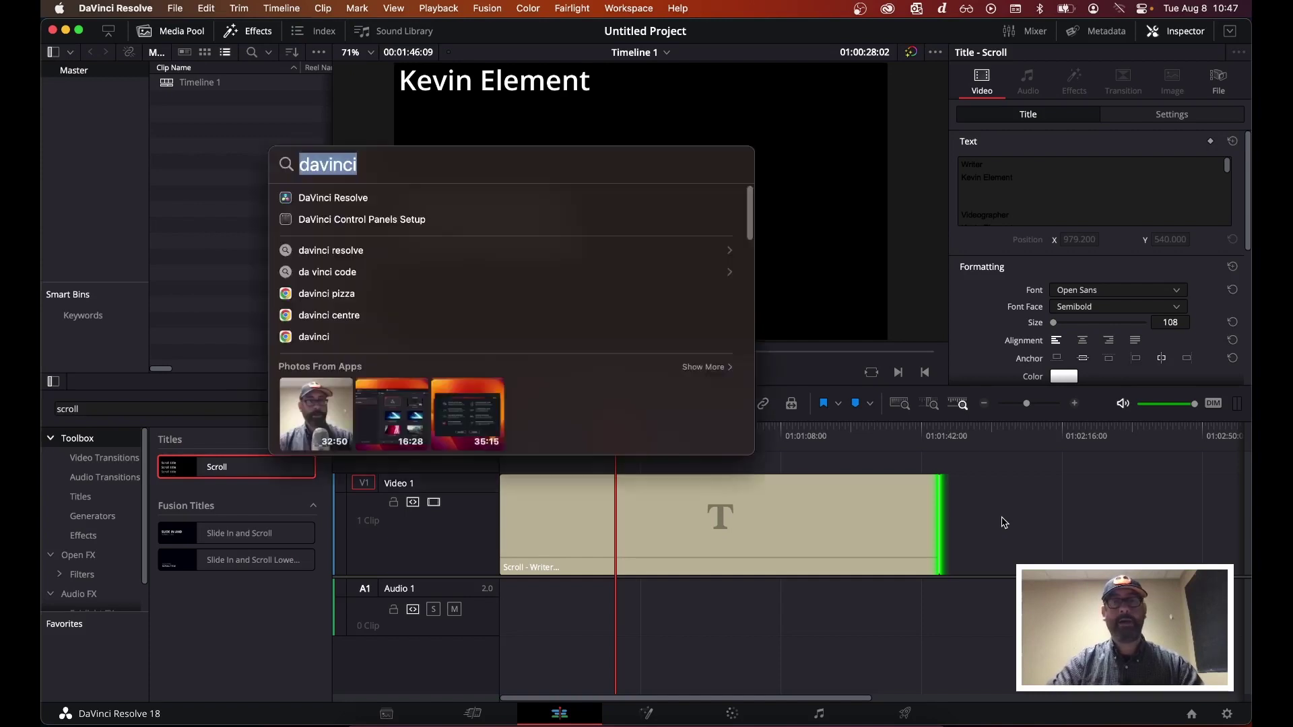
{"action": "type", "text": "notes"}
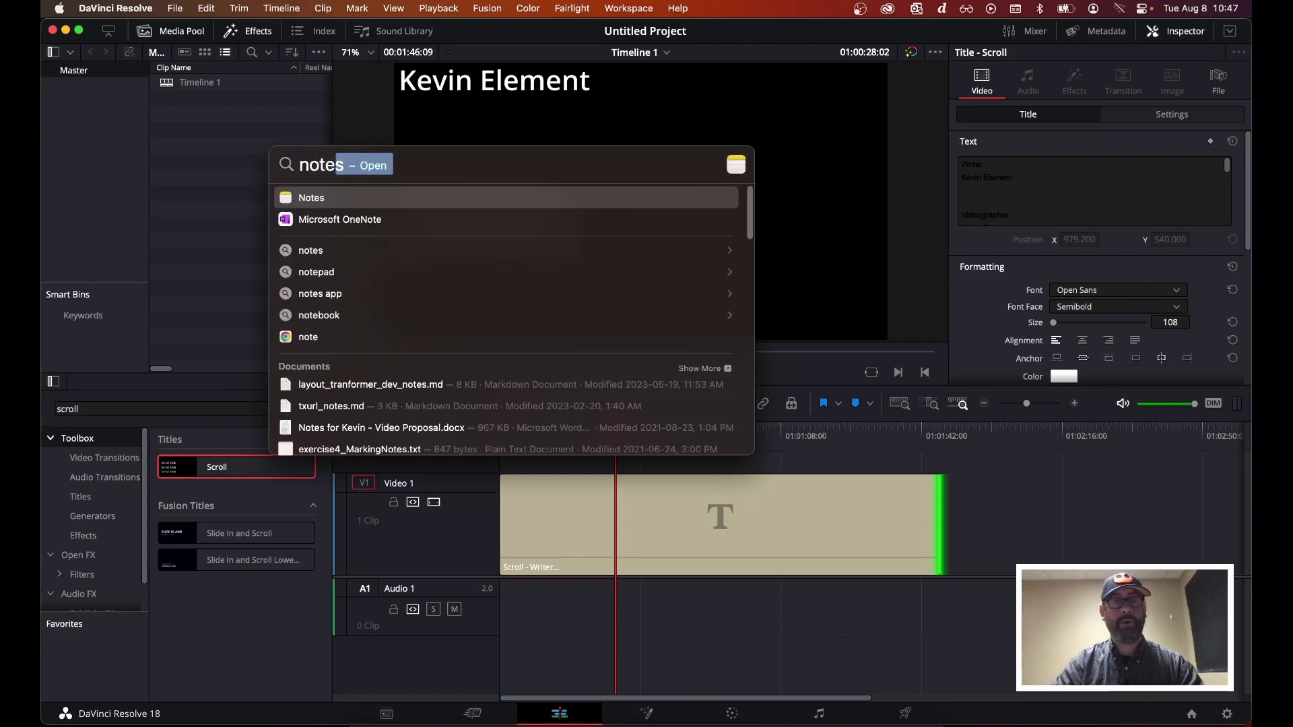
{"action": "key", "text": "BackSpace"}
{"action": "key", "text": "BackSpace"}
{"action": "key", "text": "BackSpace"}
{"action": "key", "text": "BackSpace"}
{"action": "key", "text": "BackSpace"}
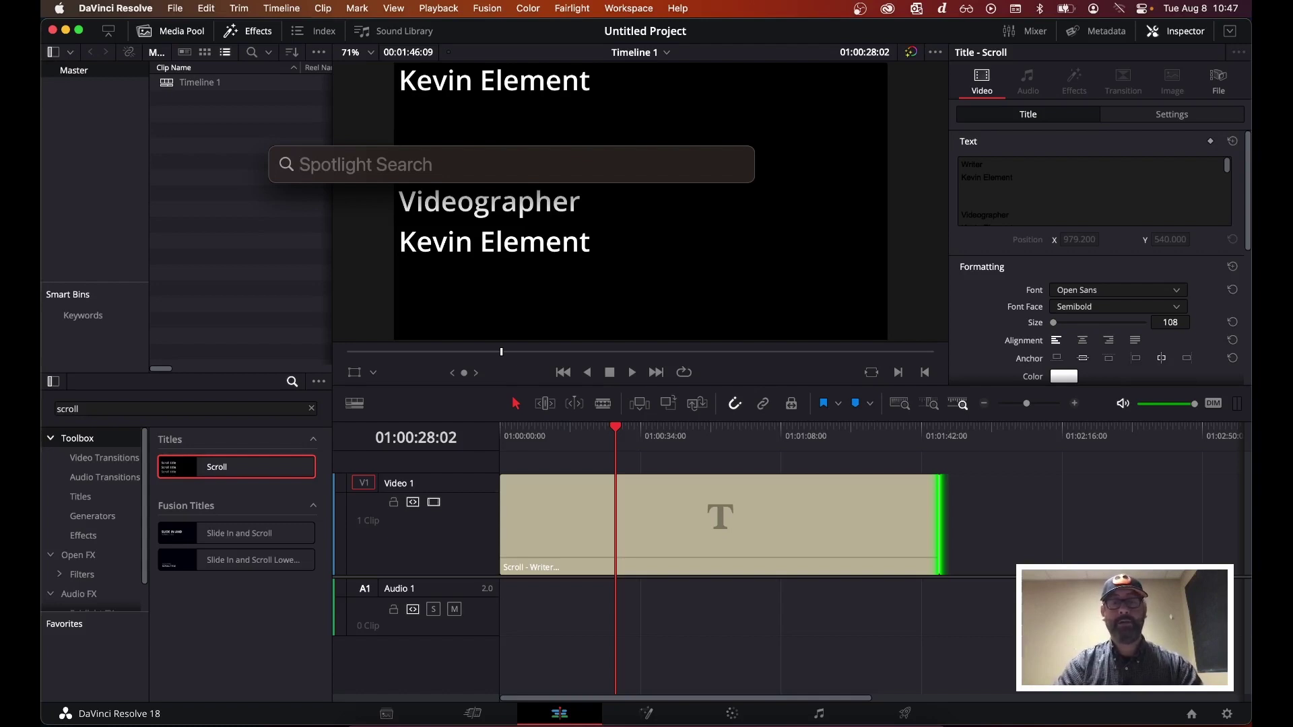
Switch to TextEdit and convert its new blank document to plain text.
{"action": "type", "text": "text"}
{"action": "key", "text": "Return"}
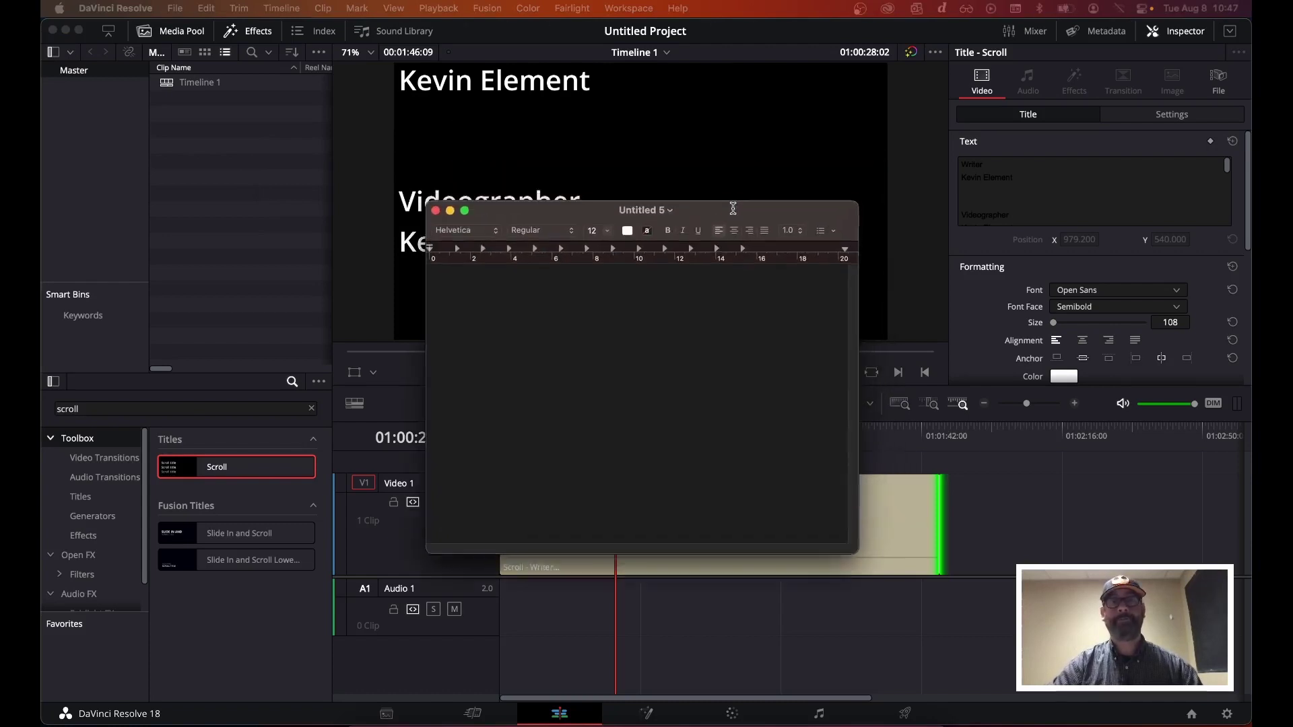
{"action": "left_click_drag", "start_coordinate": [730, 208], "coordinate": [710, 213]}
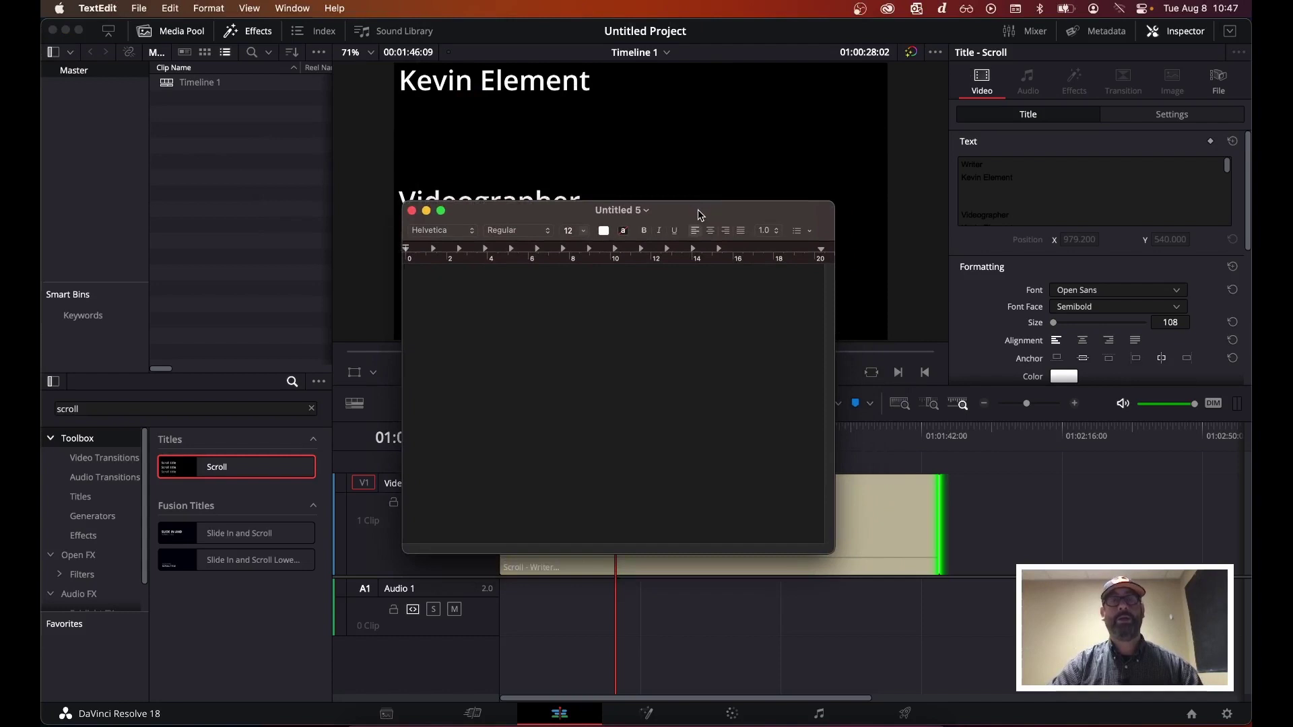
{"action": "left_click", "coordinate": [214, 11]}
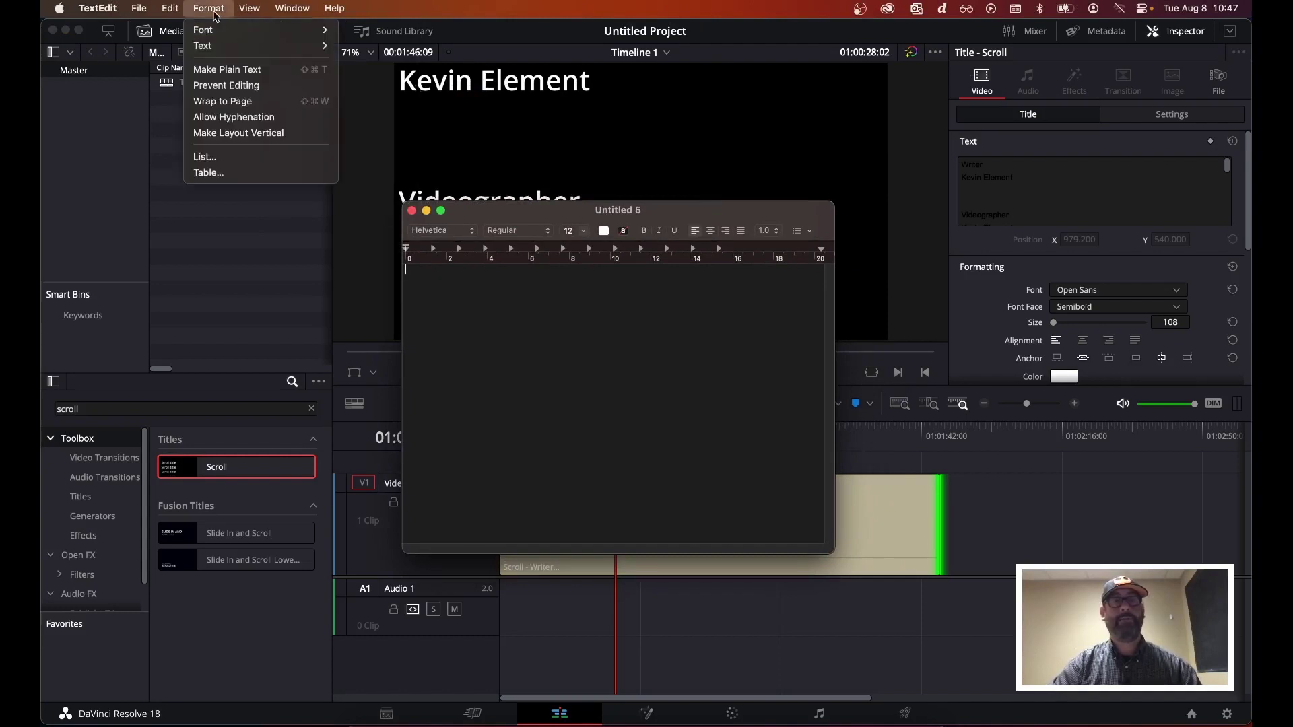
{"action": "left_click", "coordinate": [224, 70]}
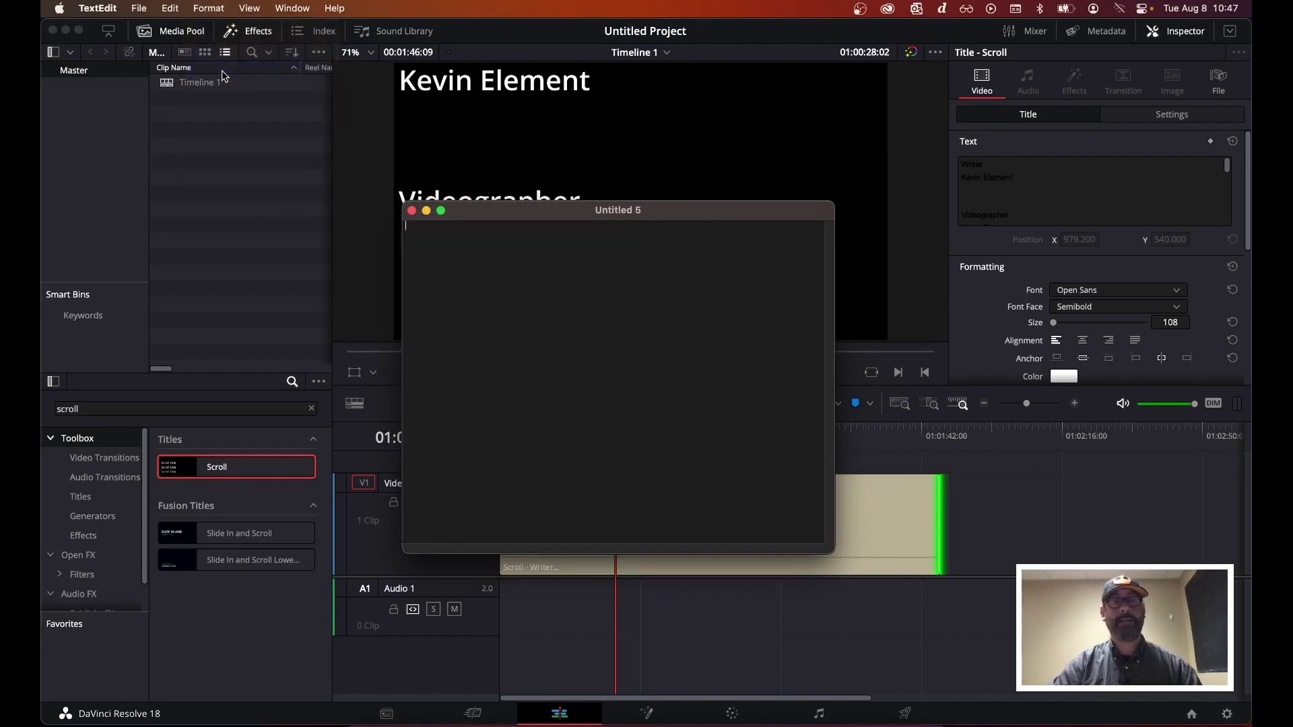
{"action": "left_click", "coordinate": [208, 8]}
{"action": "left_click", "coordinate": [208, 10]}
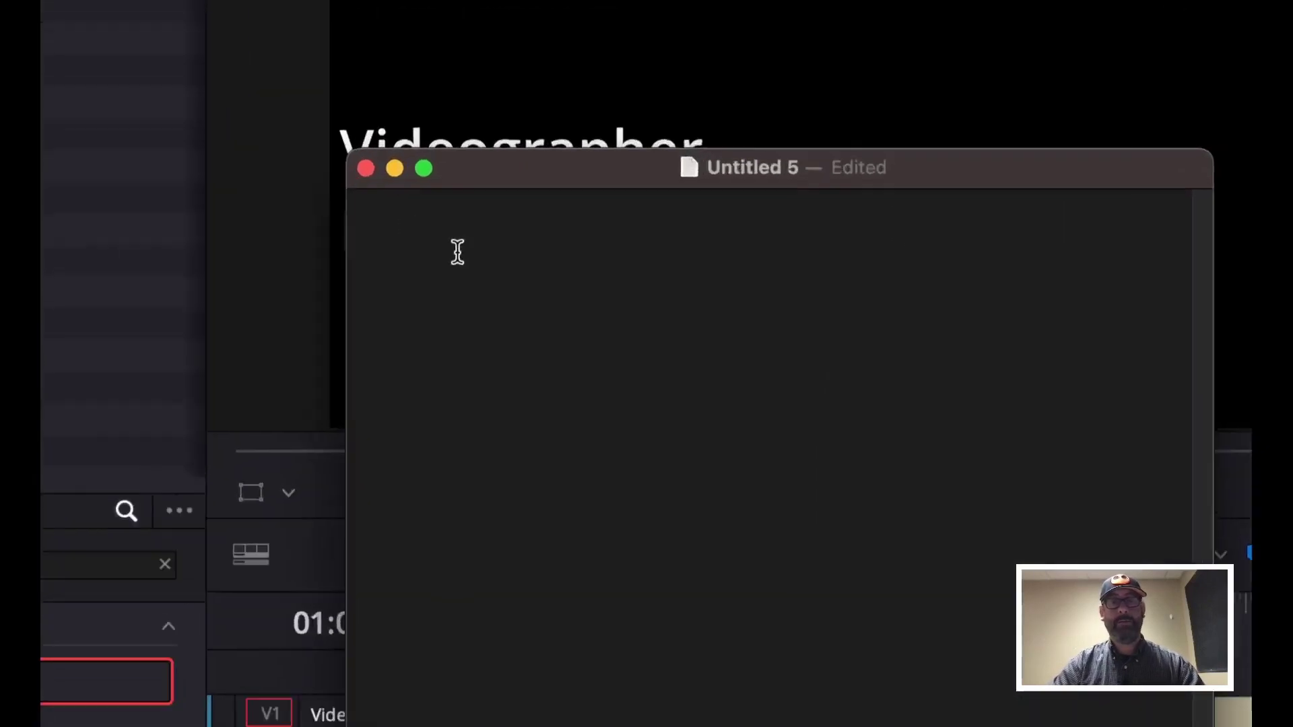
Paste the credits into the plain text document and copy all of its lines.
{"action": "key", "text": "super+v"}
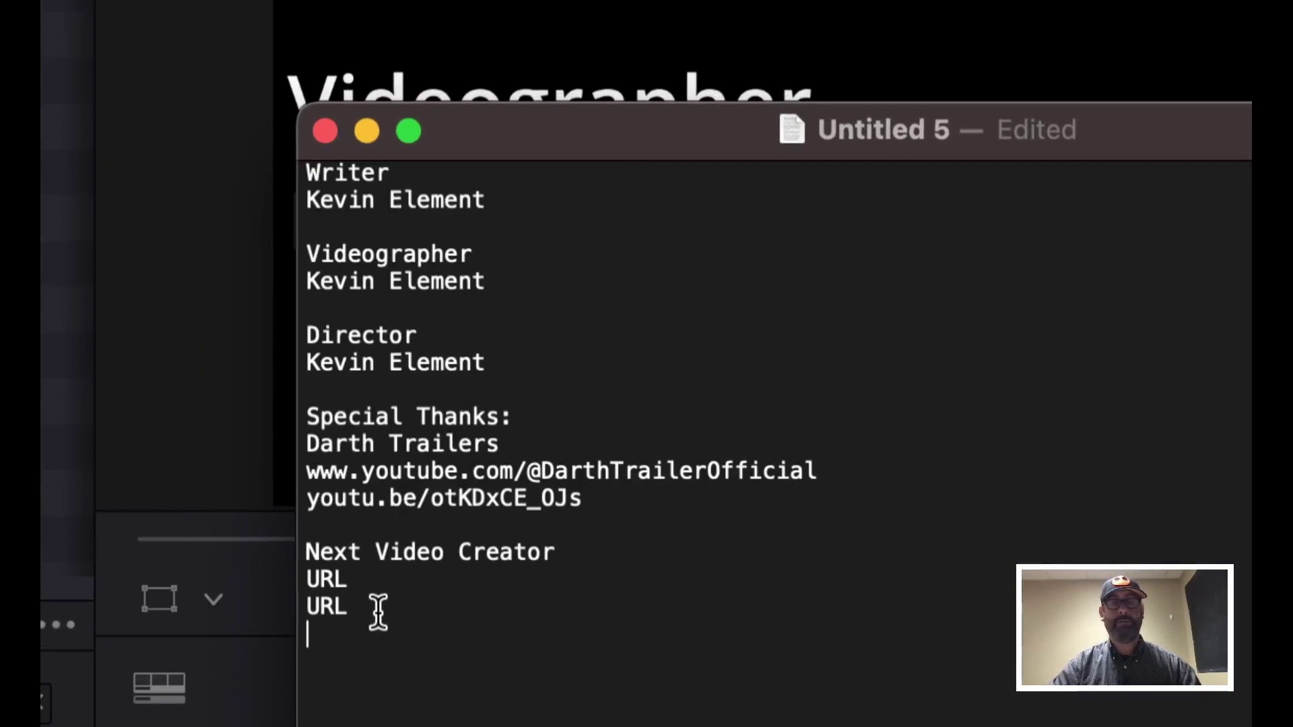
{"action": "left_click_drag", "start_coordinate": [348, 606], "coordinate": [245, 179]}
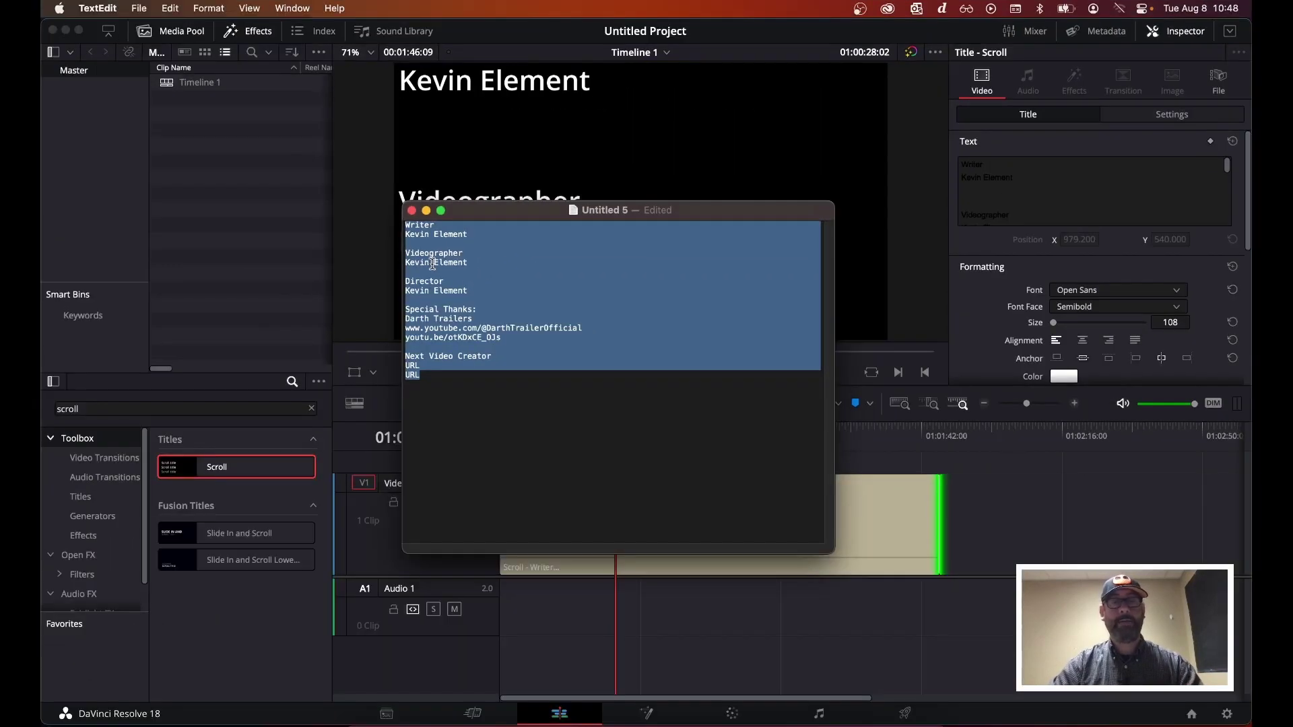
{"action": "right_click", "coordinate": [447, 268]}
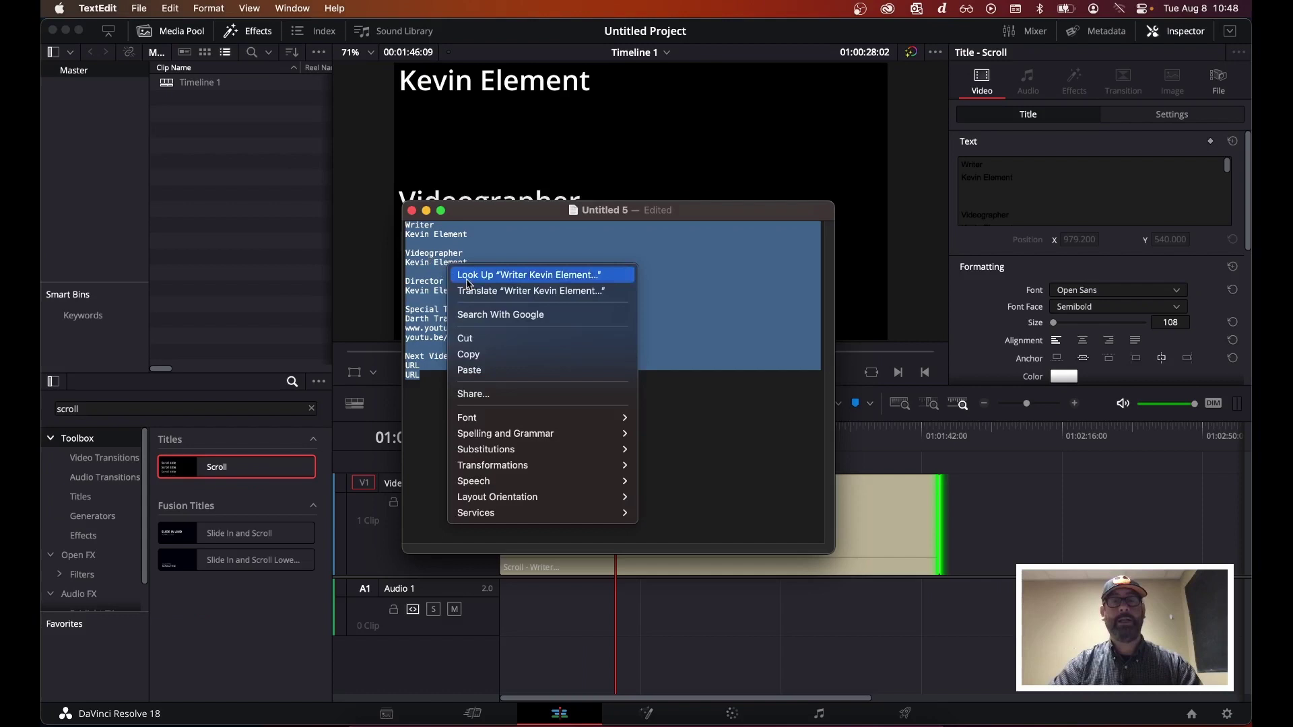
{"action": "left_click", "coordinate": [486, 361]}
Switch back to DaVinci Resolve and try to paste the plain-text credits over the old lines in the Scroll title's text.
{"action": "left_click", "coordinate": [1095, 220]}
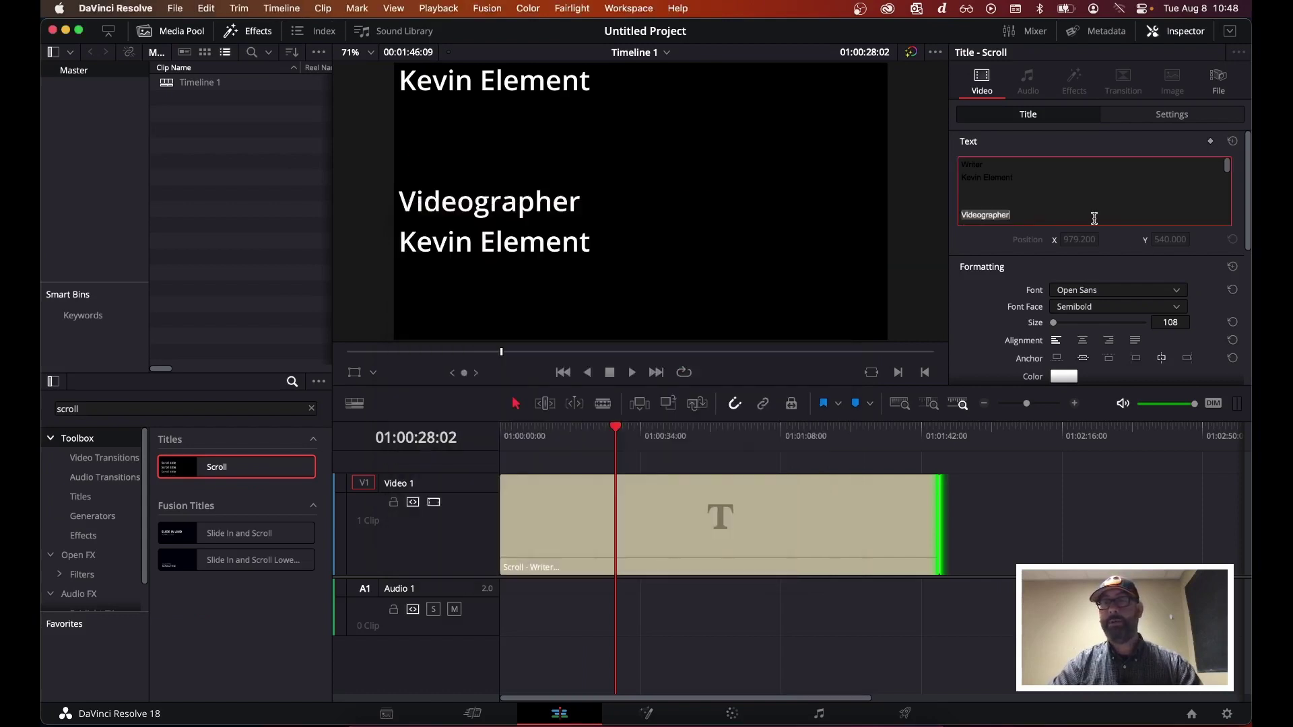
{"action": "left_click", "coordinate": [1067, 216]}
{"action": "left_click_drag", "start_coordinate": [1050, 220], "coordinate": [966, 143]}
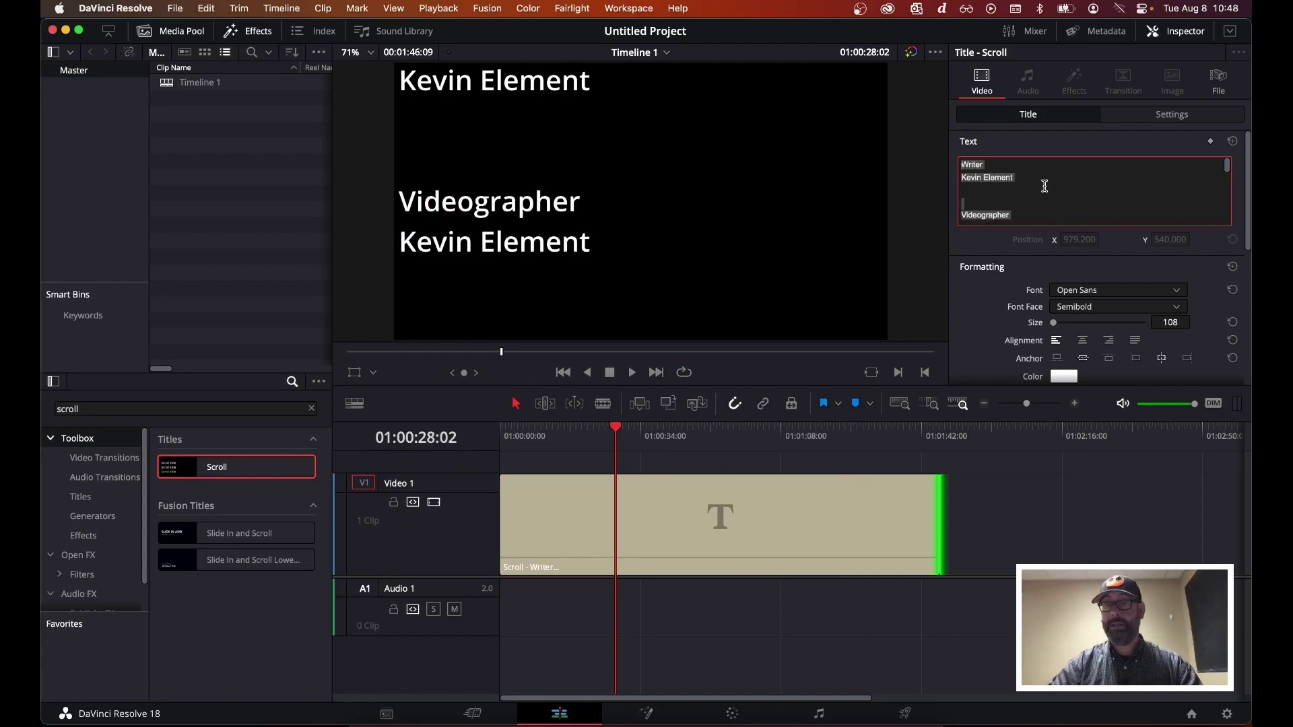
{"action": "key", "text": "super+v"}
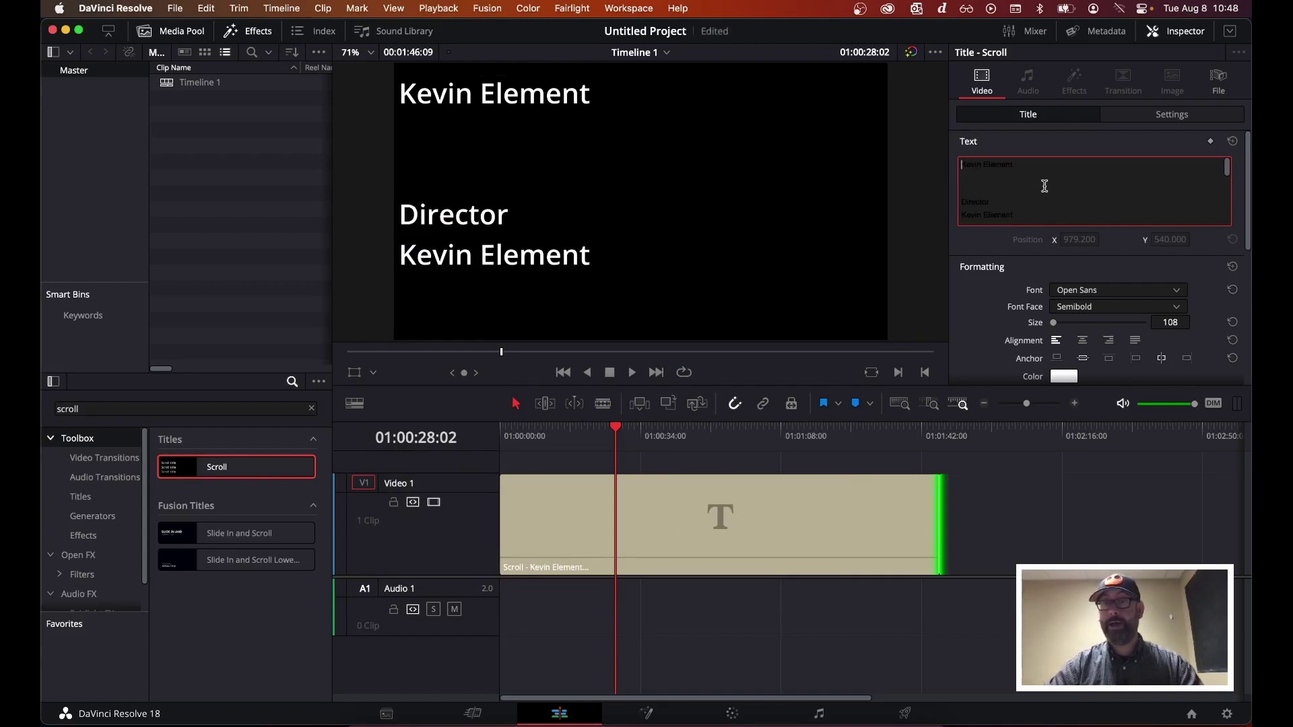
{"action": "left_click_drag", "start_coordinate": [1032, 215], "coordinate": [932, 153]}
{"action": "key", "text": "super+v"}
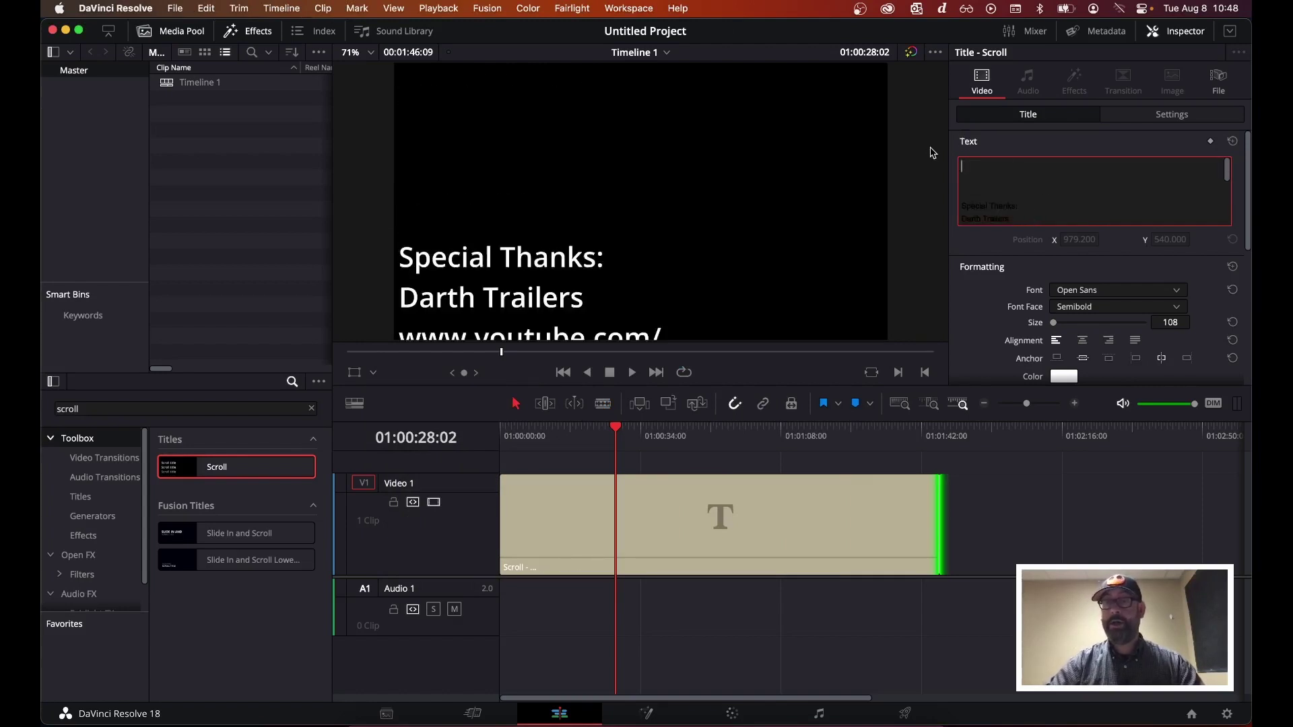
Clear all of the Scroll title's text and paste the plain-text credits in its place.
{"action": "key", "text": "super+a"}
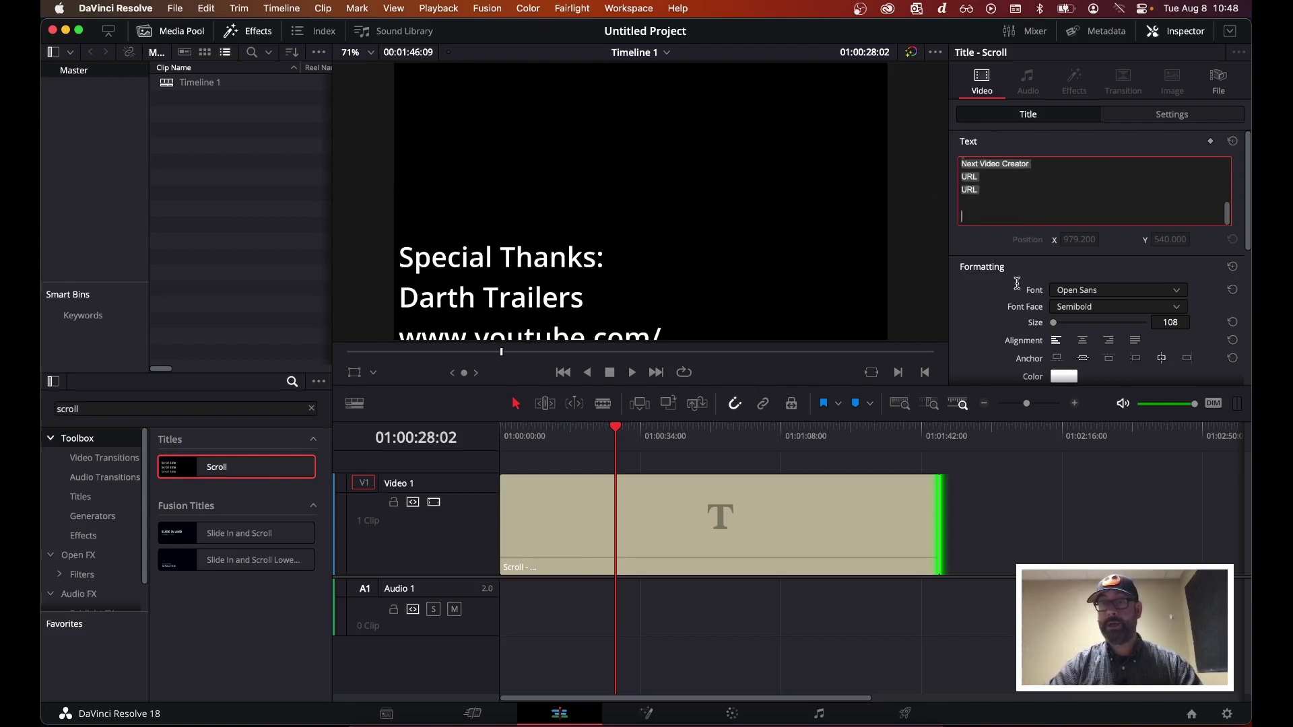
{"action": "key", "text": "BackSpace"}
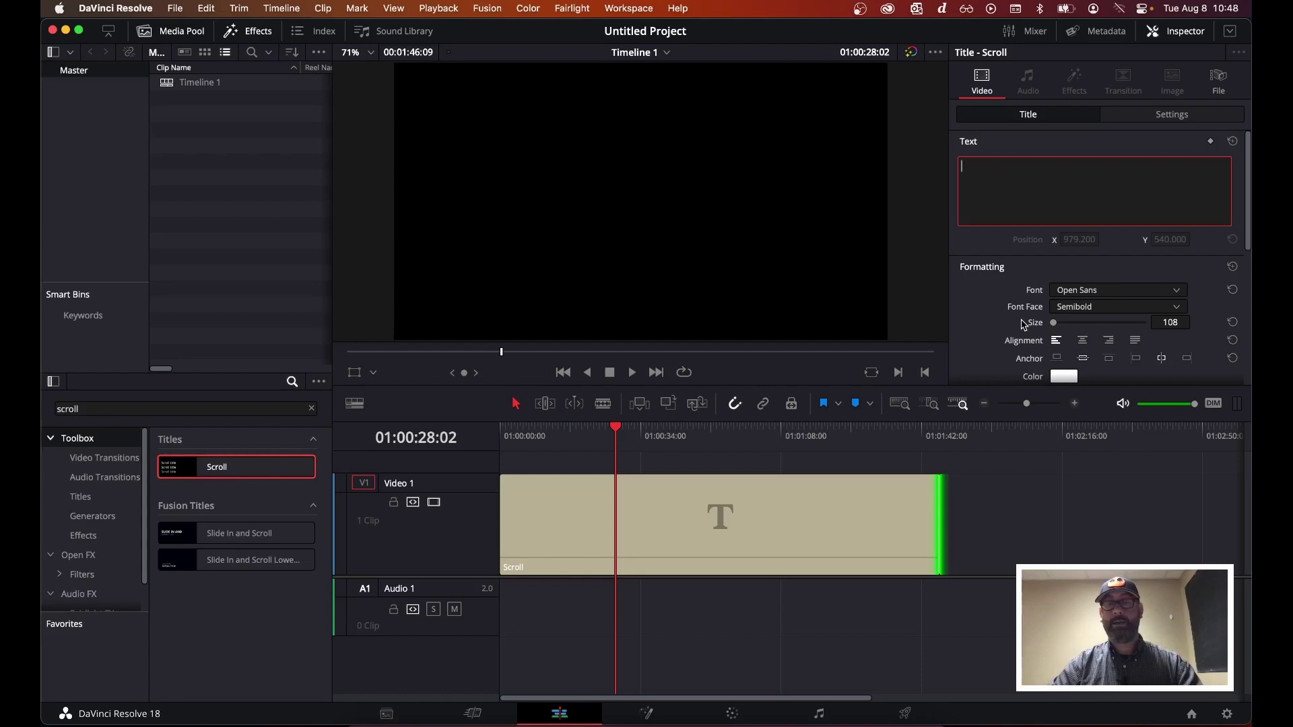
{"action": "right_click", "coordinate": [1025, 186]}
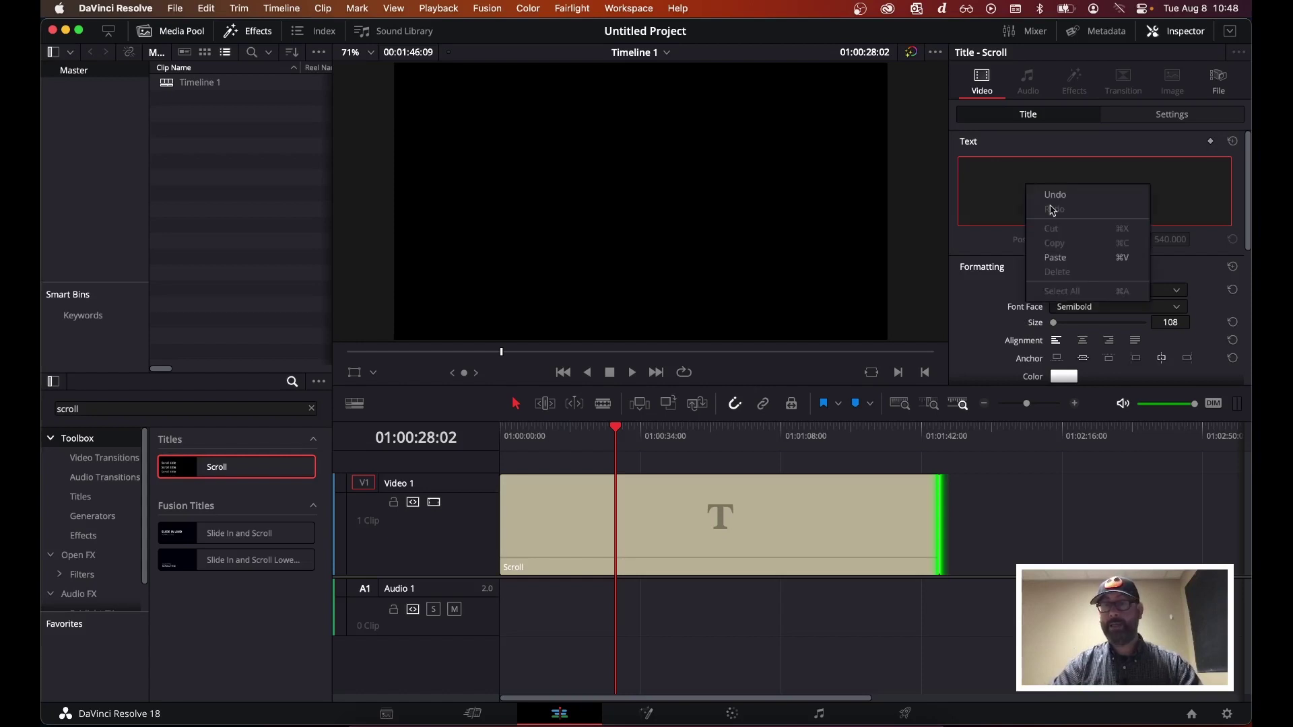
{"action": "left_click", "coordinate": [1083, 259]}
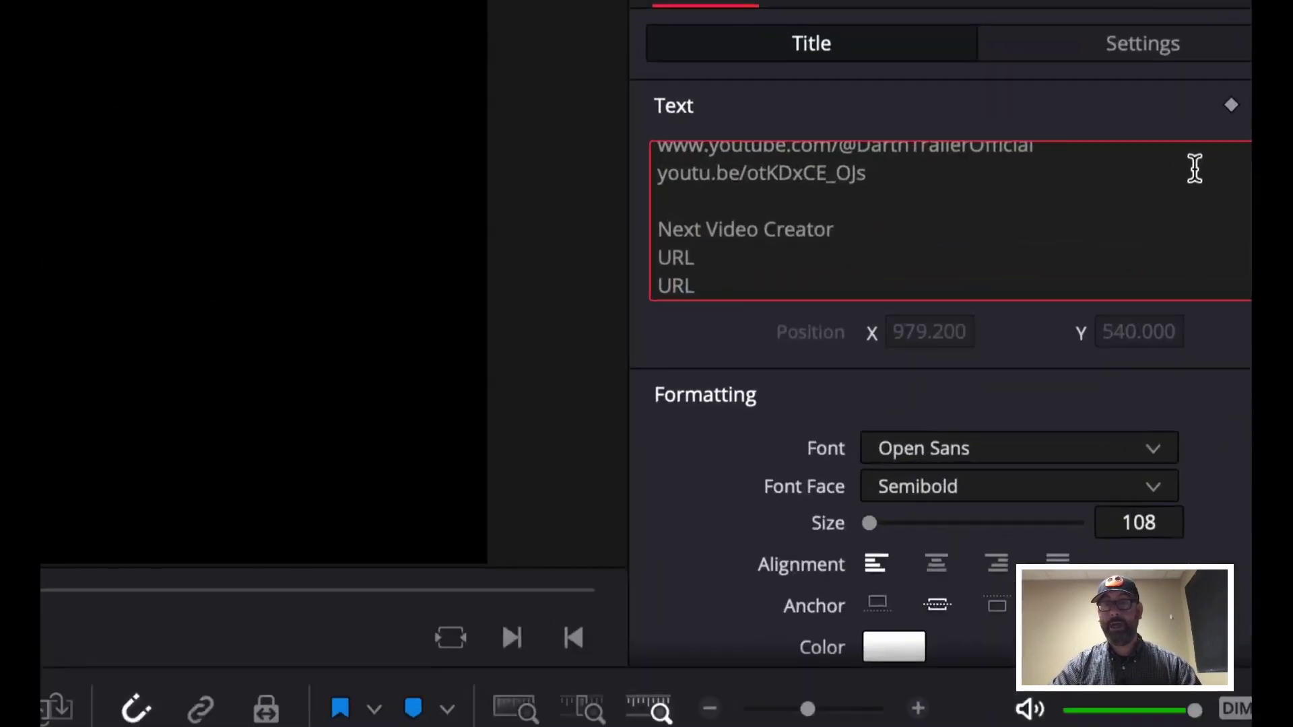
Check the pasted credits from the writer entry to the special thanks, and scrub the playhead to about 01:00:39:10.
{"action": "scroll", "coordinate": [914, 204], "scroll_direction": "up", "scroll_amount": 3}
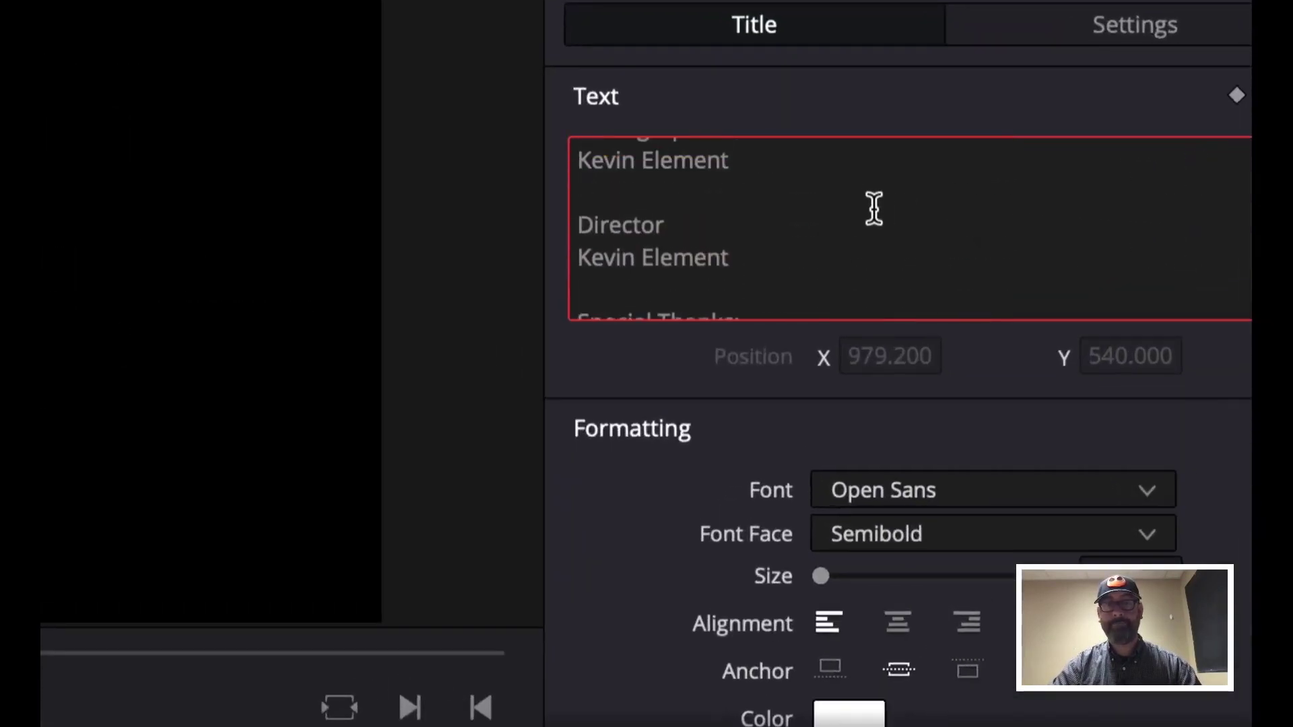
{"action": "scroll", "coordinate": [874, 209], "scroll_direction": "up", "scroll_amount": 4}
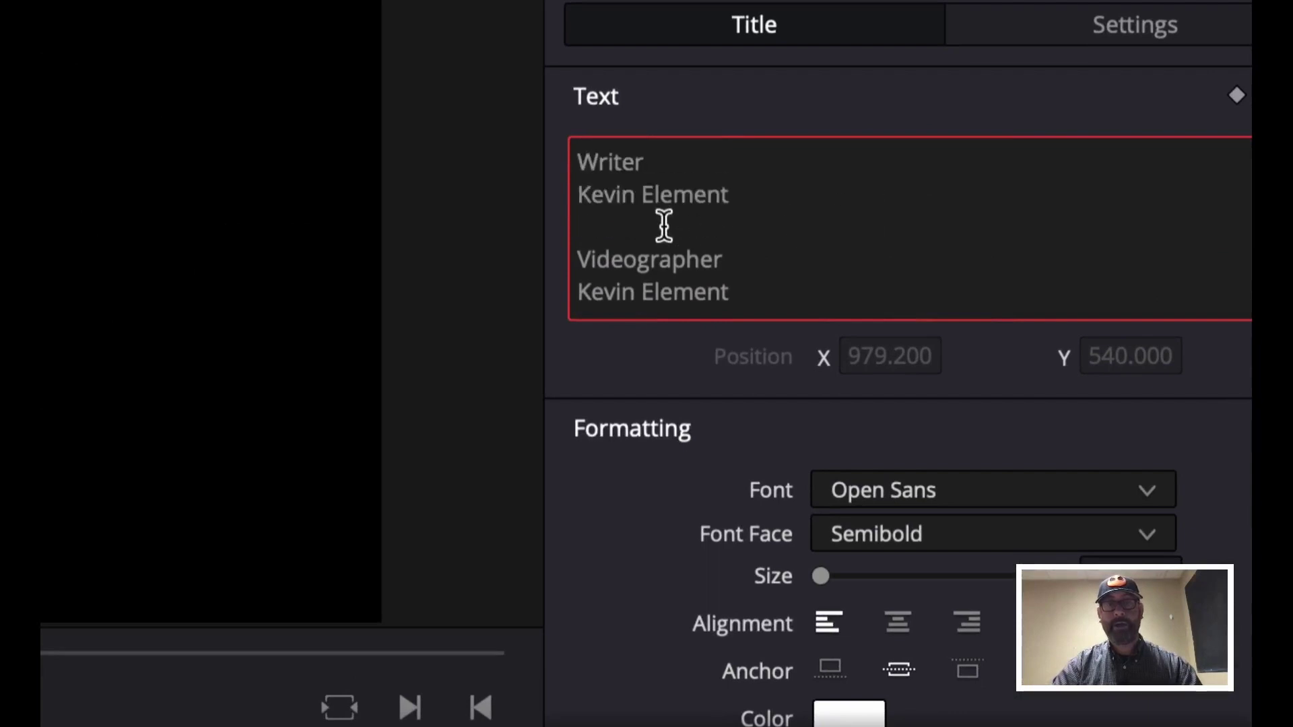
{"action": "scroll", "coordinate": [626, 225], "scroll_direction": "down", "scroll_amount": 3}
{"action": "left_click", "coordinate": [615, 227]}
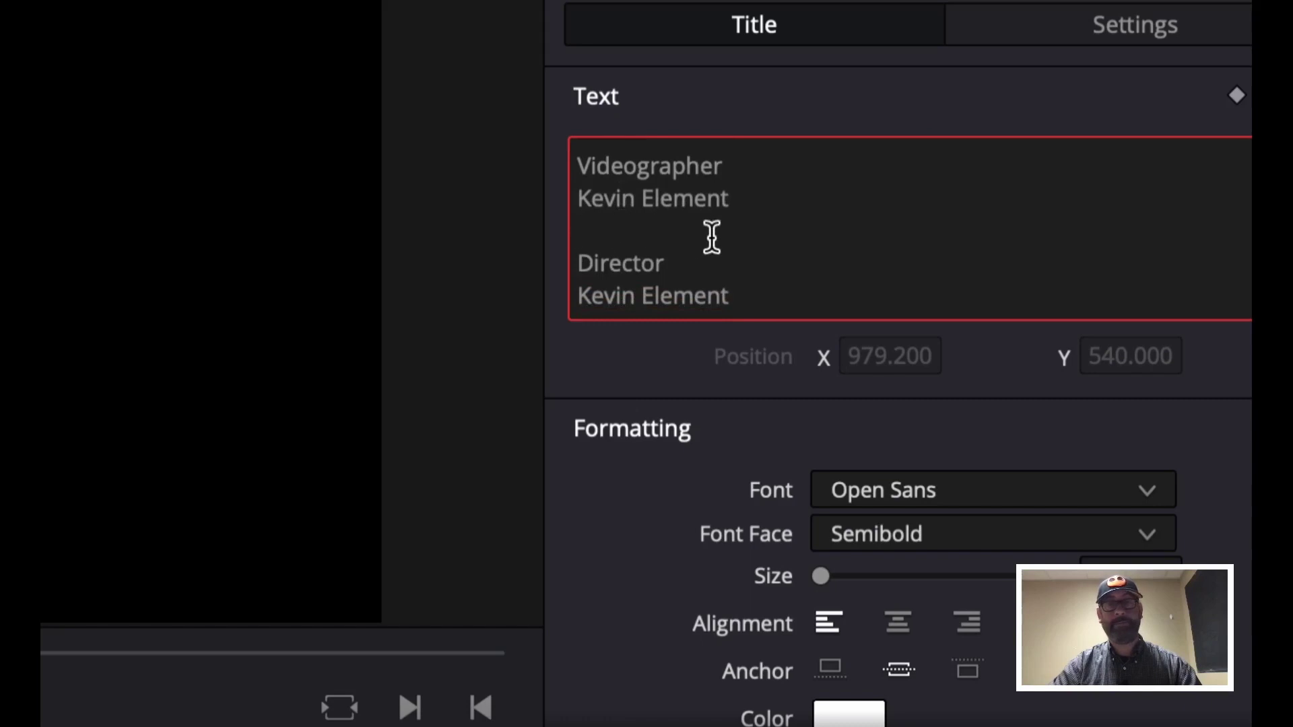
{"action": "scroll", "coordinate": [710, 237], "scroll_direction": "down", "scroll_amount": 4}
{"action": "scroll", "coordinate": [711, 236], "scroll_direction": "down", "scroll_amount": 1}
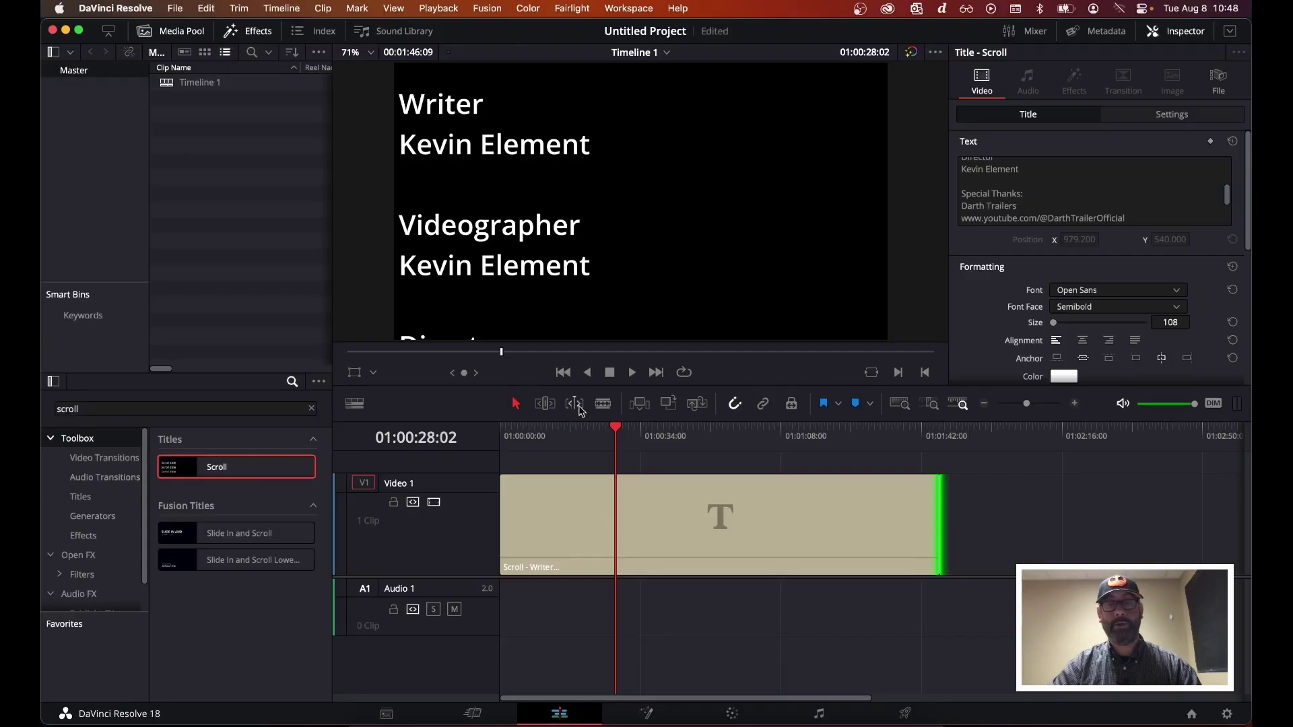
{"action": "left_click_drag", "start_coordinate": [614, 431], "coordinate": [664, 439]}
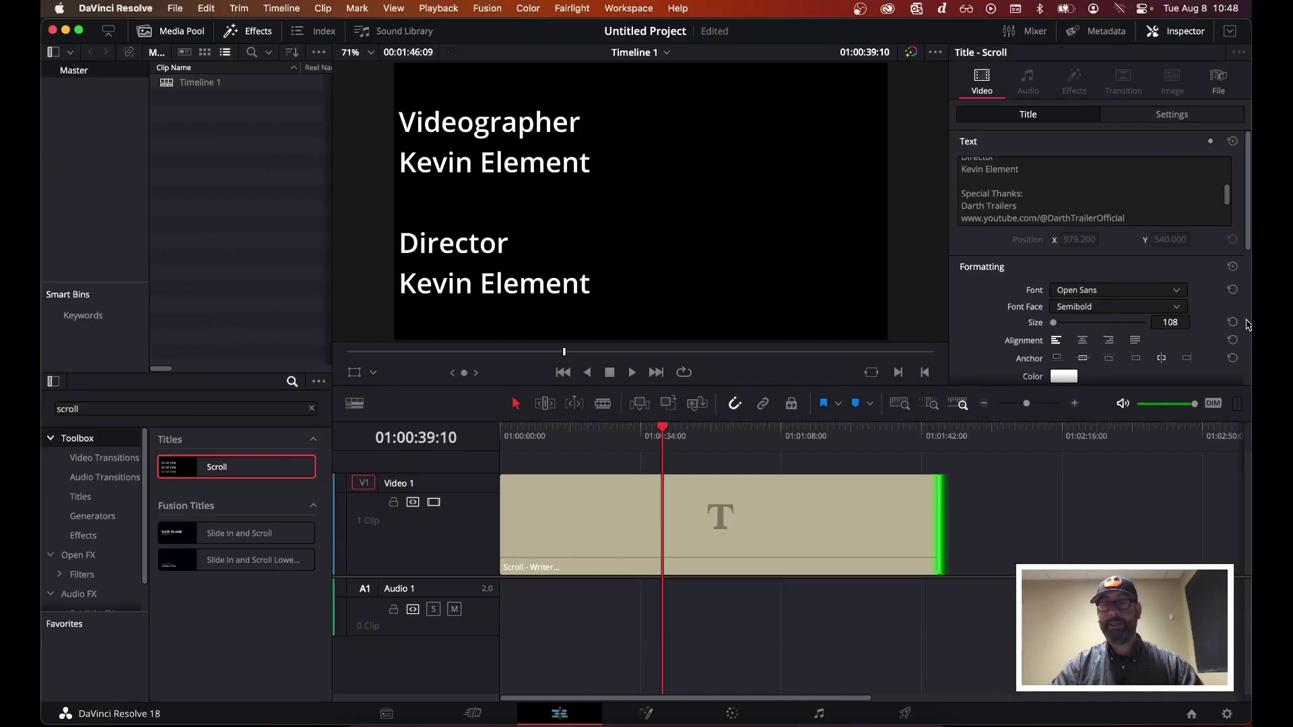
Center the credits text and set its font to Poppins with the Bold face.
{"action": "left_click", "coordinate": [1083, 342]}
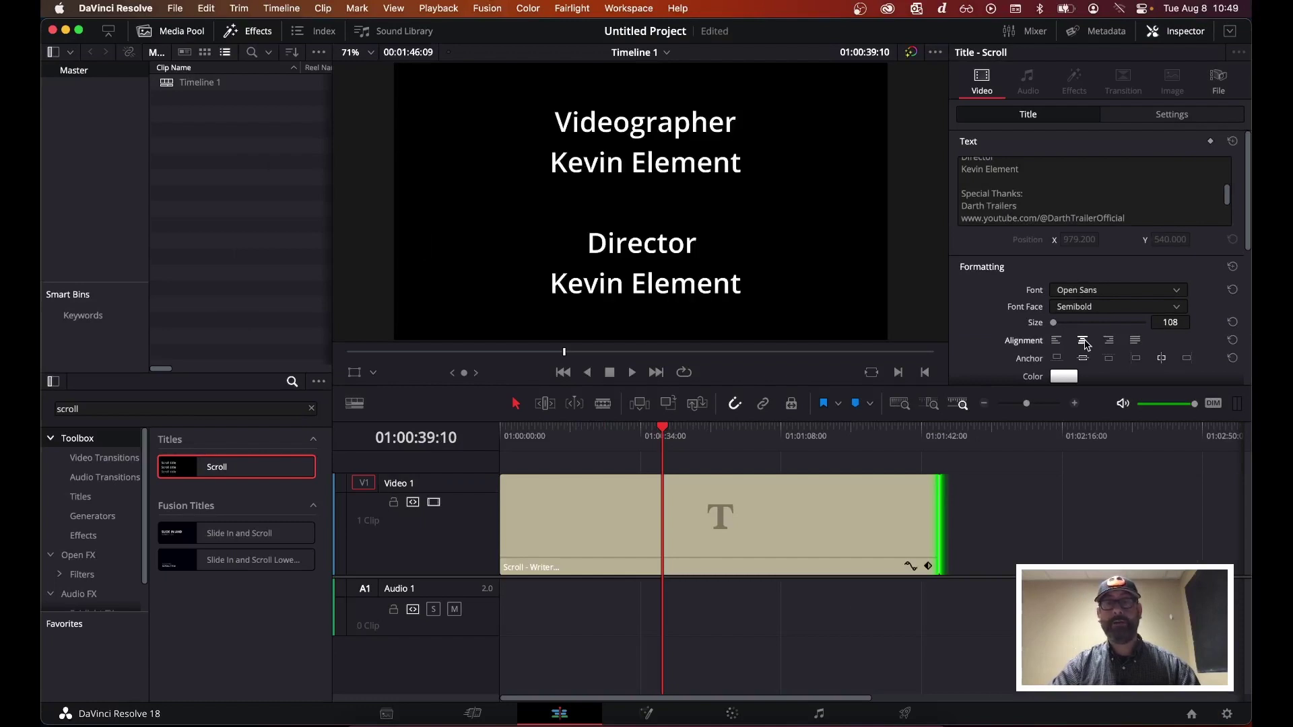
{"action": "left_click", "coordinate": [1175, 290]}
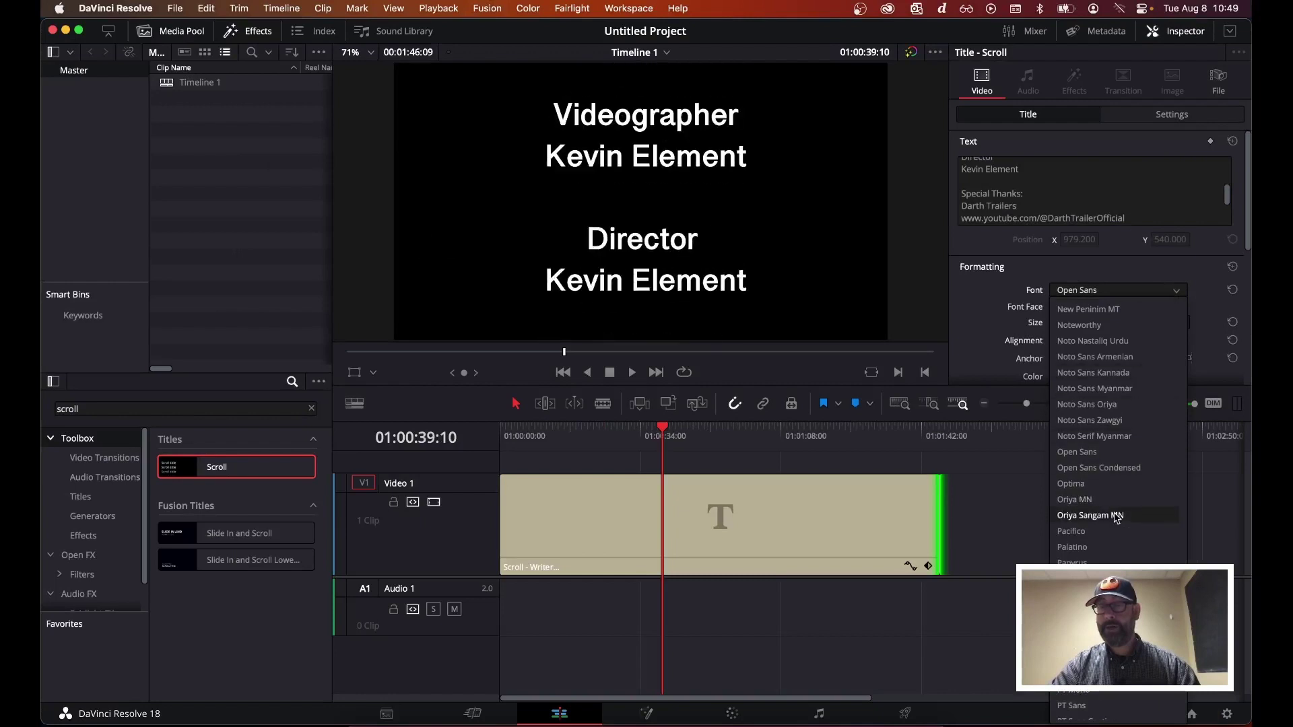
{"action": "scroll", "coordinate": [1116, 517], "scroll_direction": "down", "scroll_amount": 1}
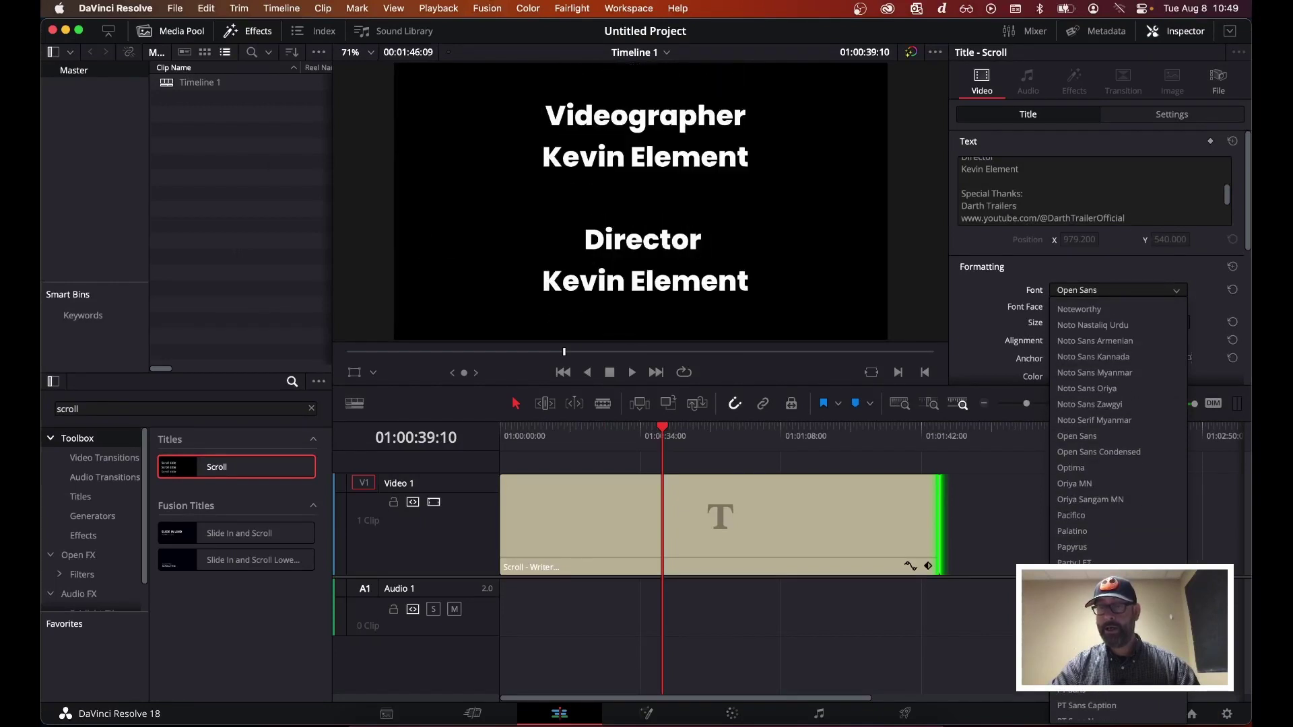
{"action": "left_click", "coordinate": [1104, 658]}
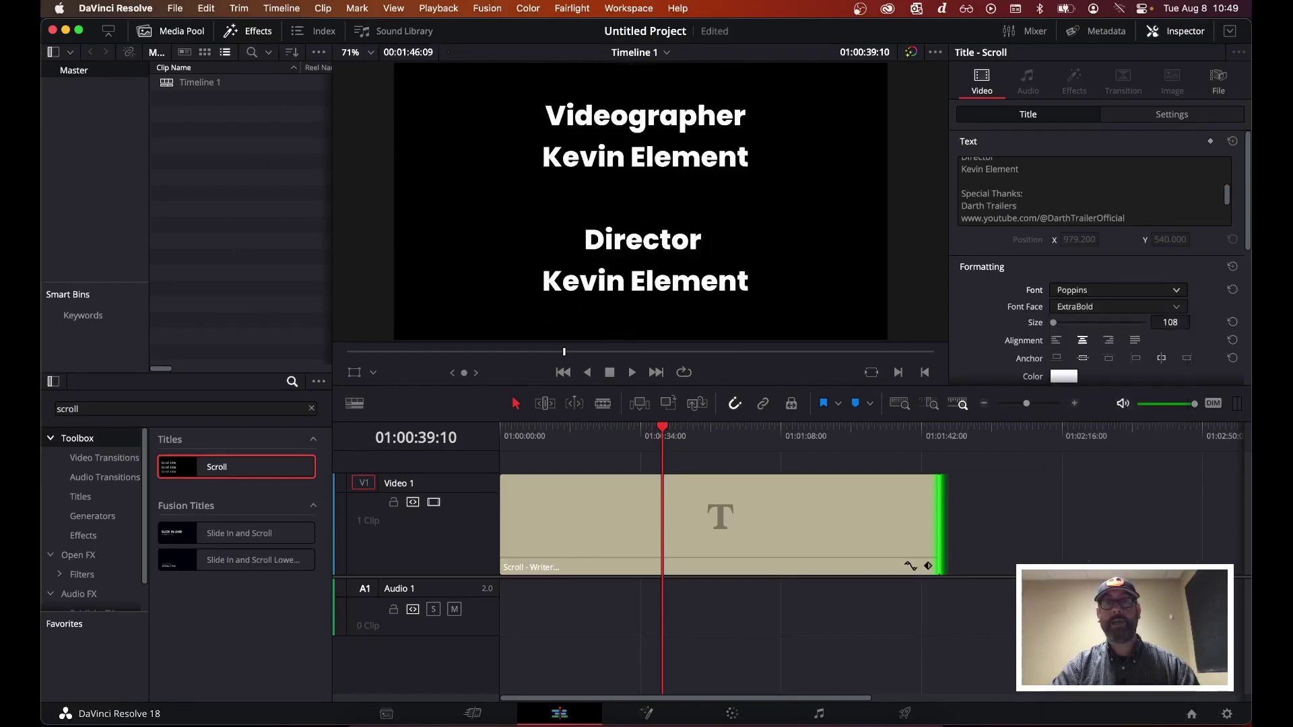
{"action": "left_click", "coordinate": [1176, 311]}
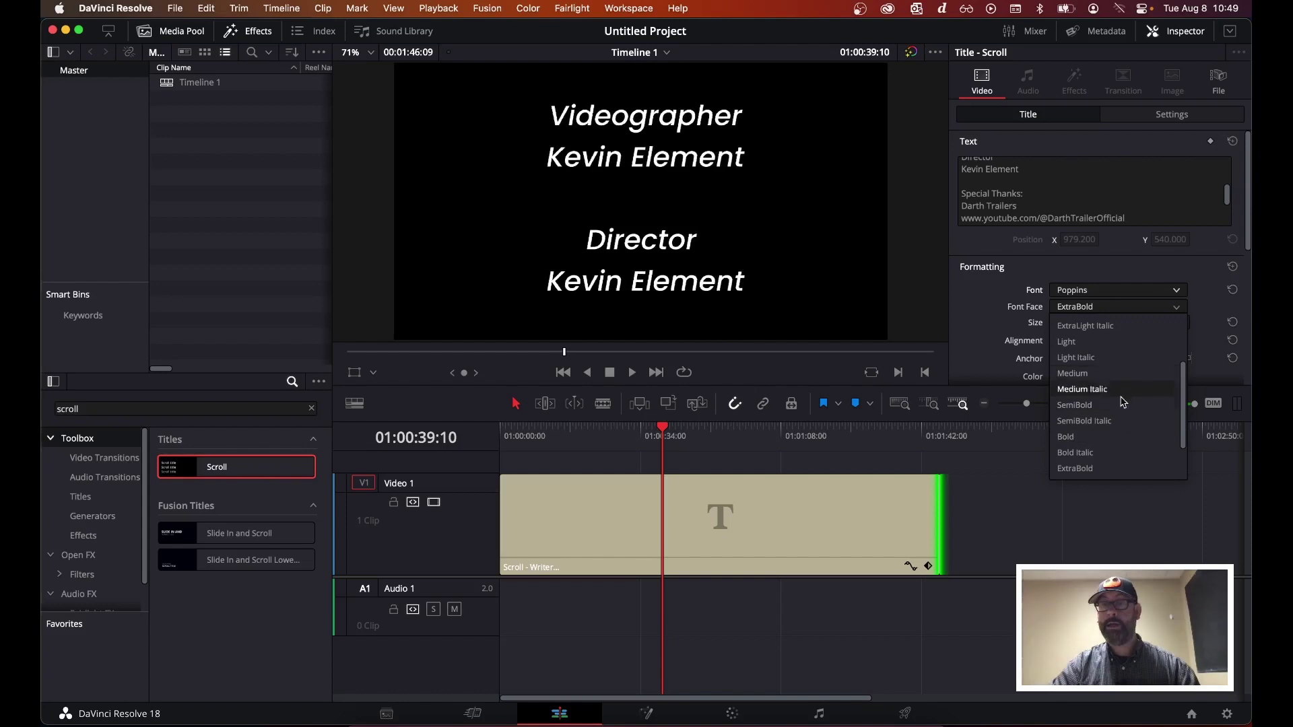
{"action": "left_click", "coordinate": [1118, 443]}
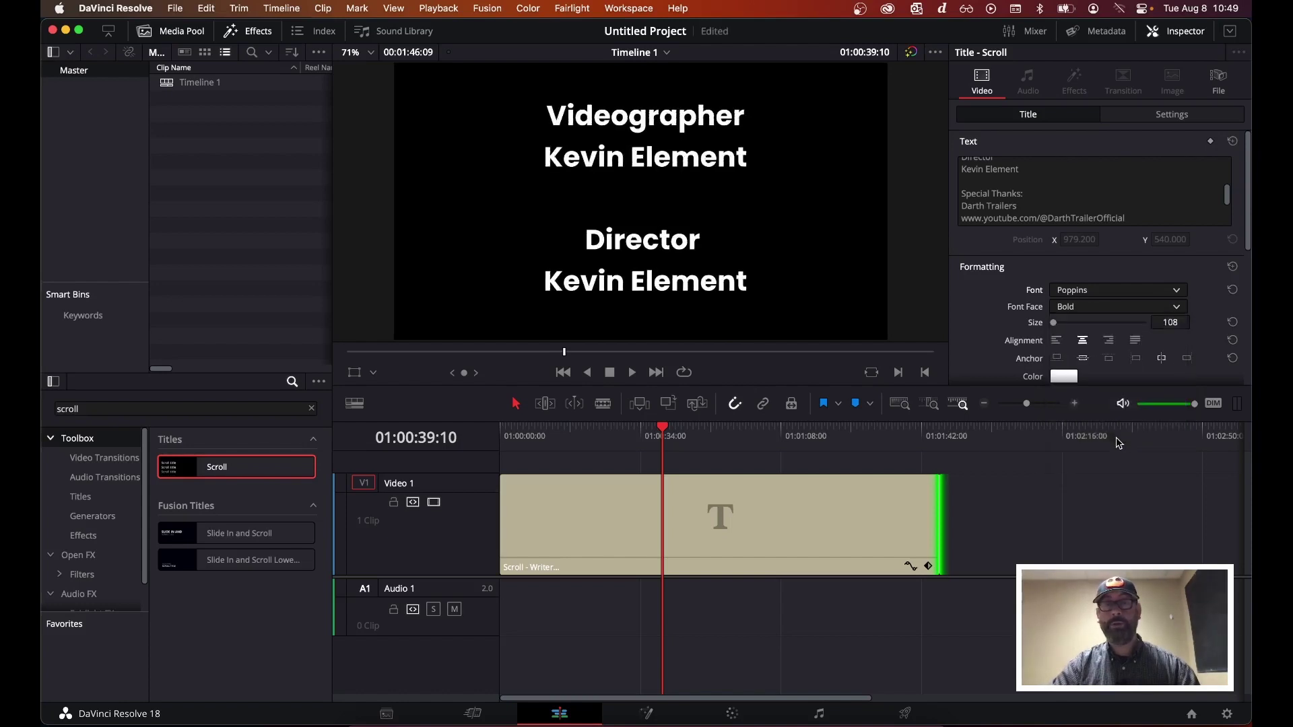
Play the timeline from its start for about 5 seconds to judge the scroll speed.
{"action": "left_click_drag", "start_coordinate": [664, 432], "coordinate": [491, 414]}
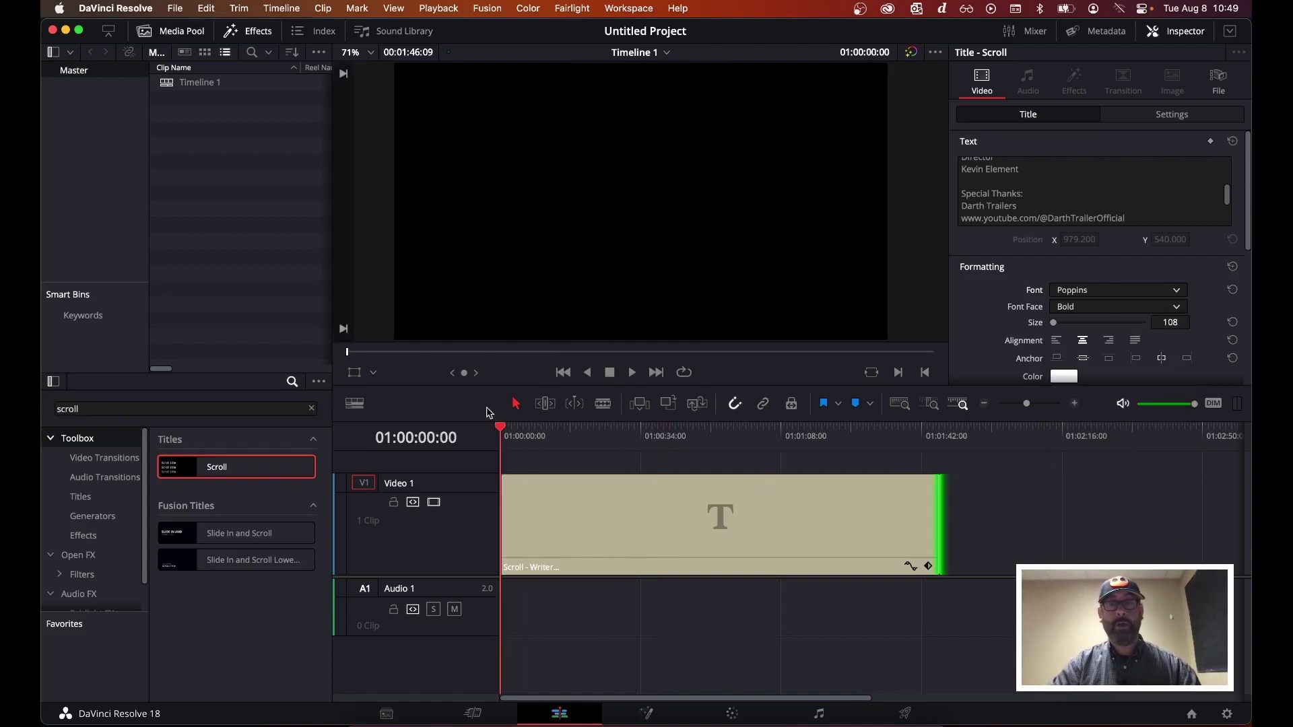
{"action": "key", "text": "space"}
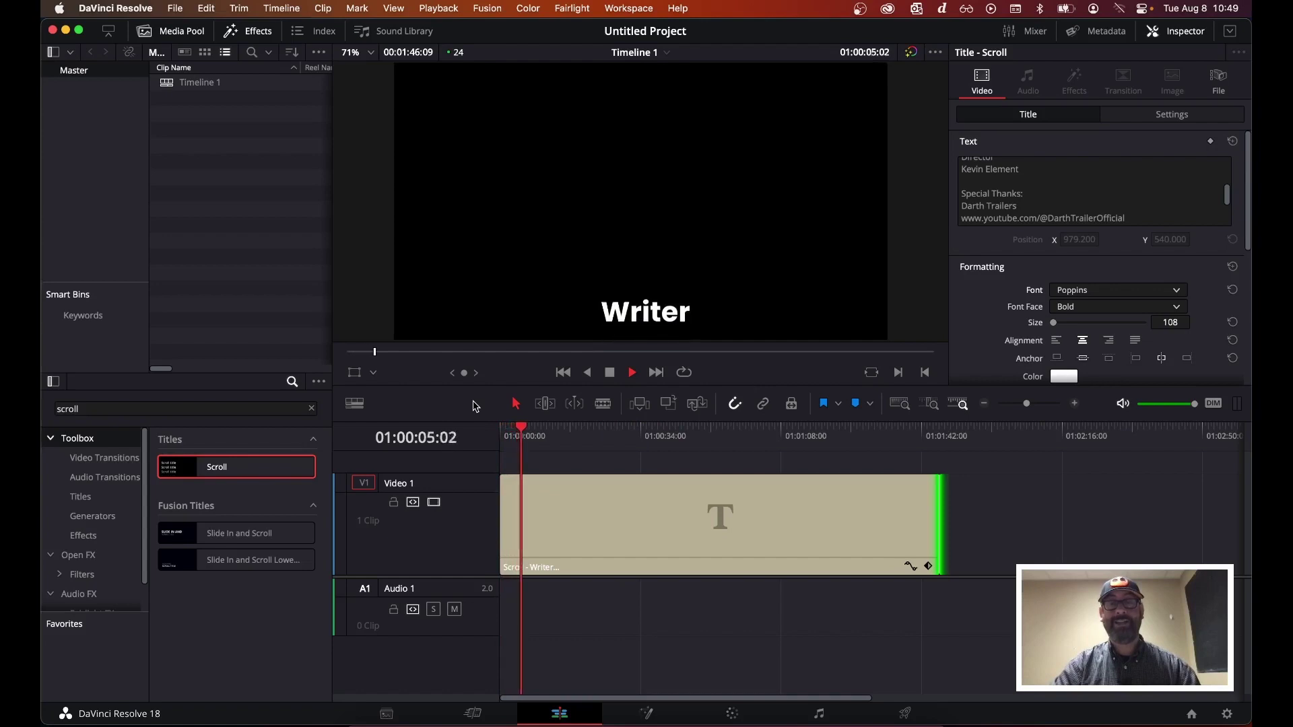
{"action": "key", "text": "space"}
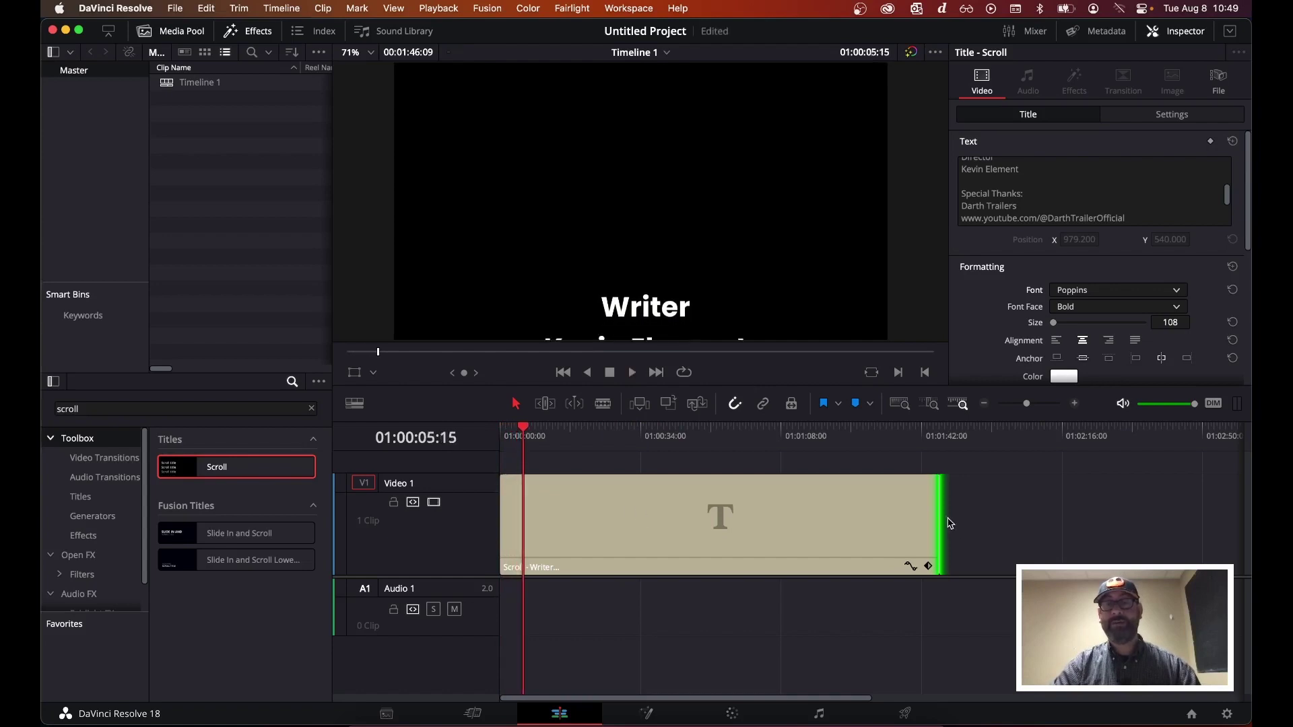
Shorten the Scroll title clip to about 42 seconds and preview the faster scroll from the start.
{"action": "left_click_drag", "start_coordinate": [943, 518], "coordinate": [673, 522]}
{"action": "left_click_drag", "start_coordinate": [572, 437], "coordinate": [500, 438]}
{"action": "key", "text": "space"}
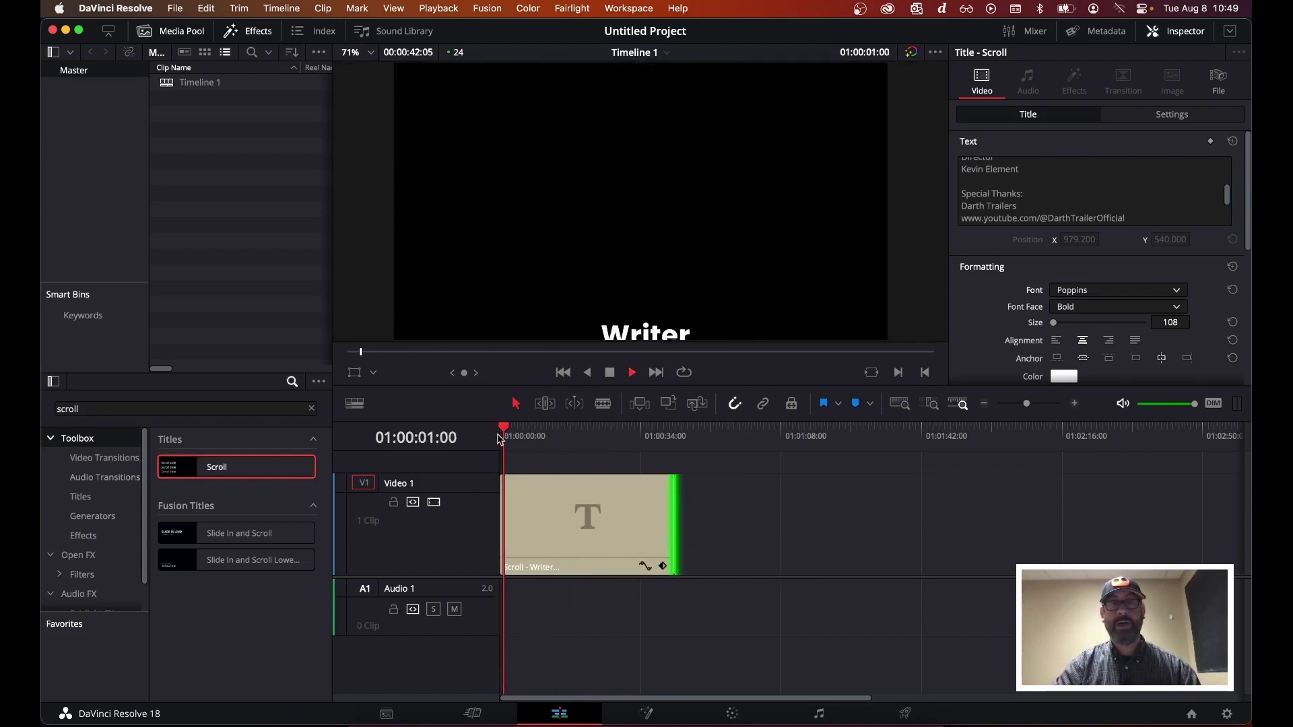
{"action": "key", "text": "space"}
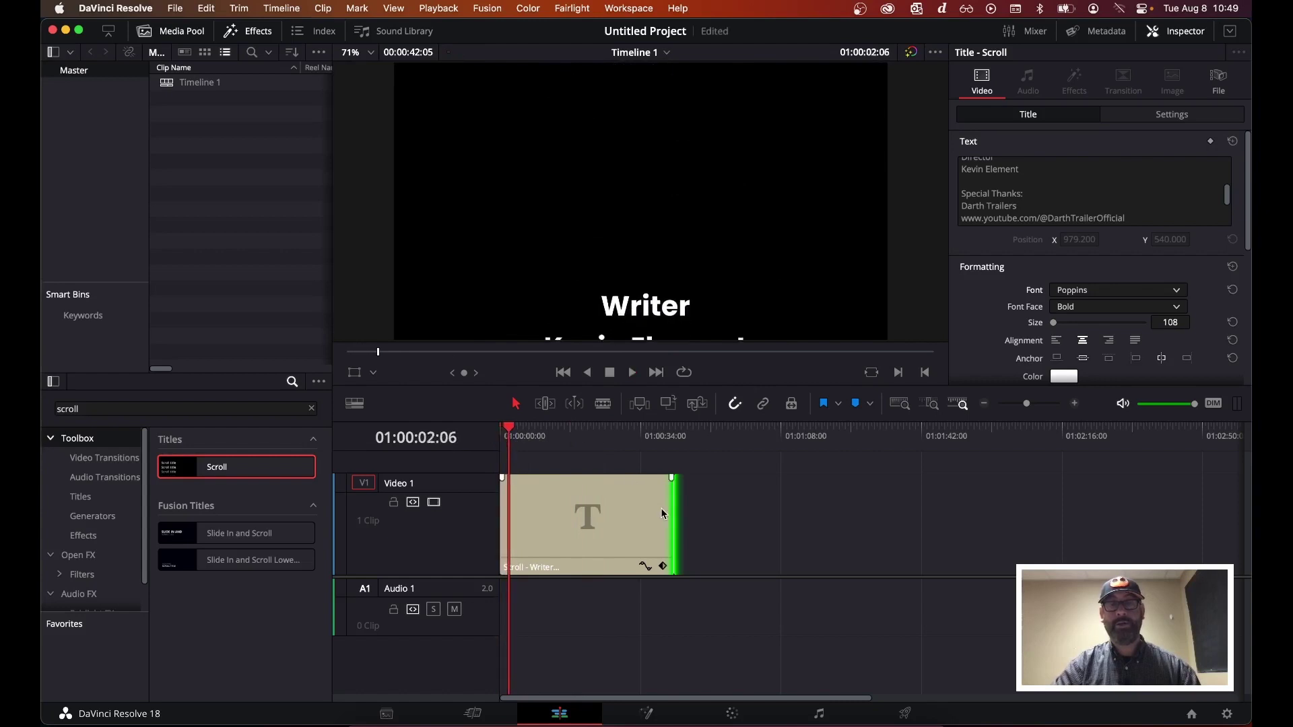
Shorten the Scroll title clip to about 21 seconds and play the credits from the start.
{"action": "left_click_drag", "start_coordinate": [672, 523], "coordinate": [587, 514]}
{"action": "key", "text": "Home"}
{"action": "key", "text": "space"}
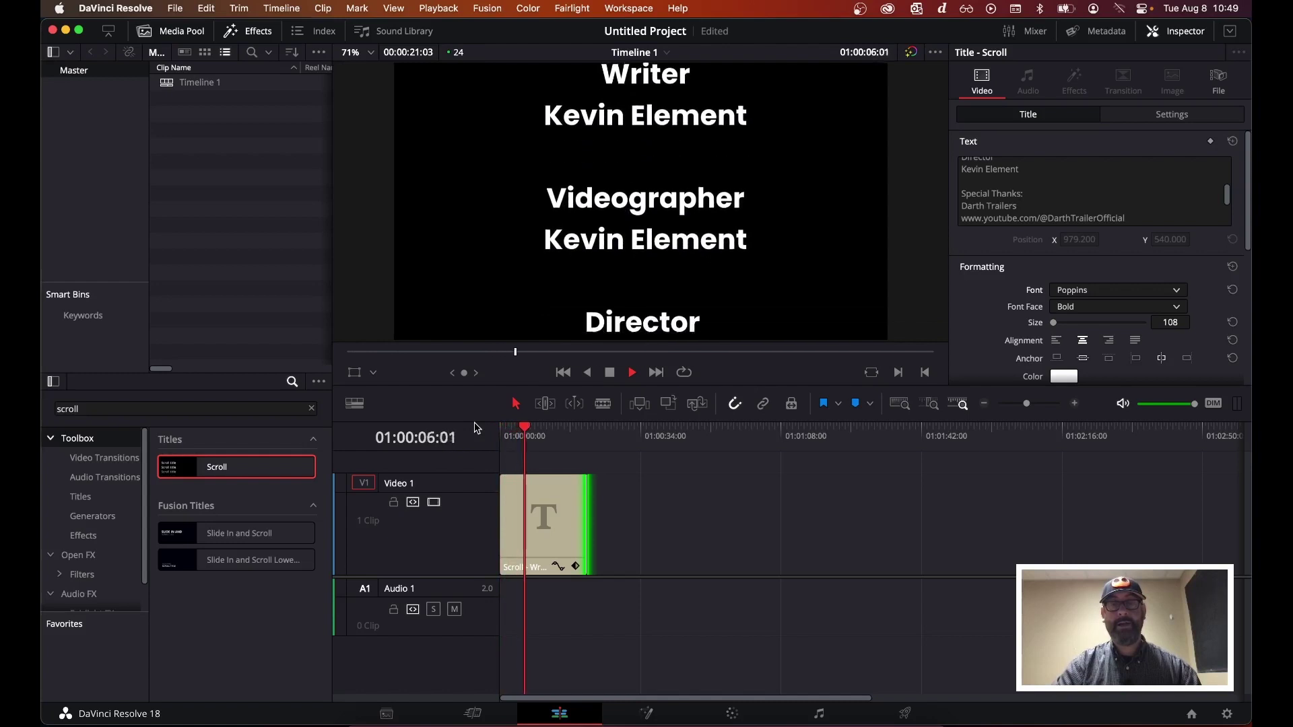
{"action": "key", "text": "space"}
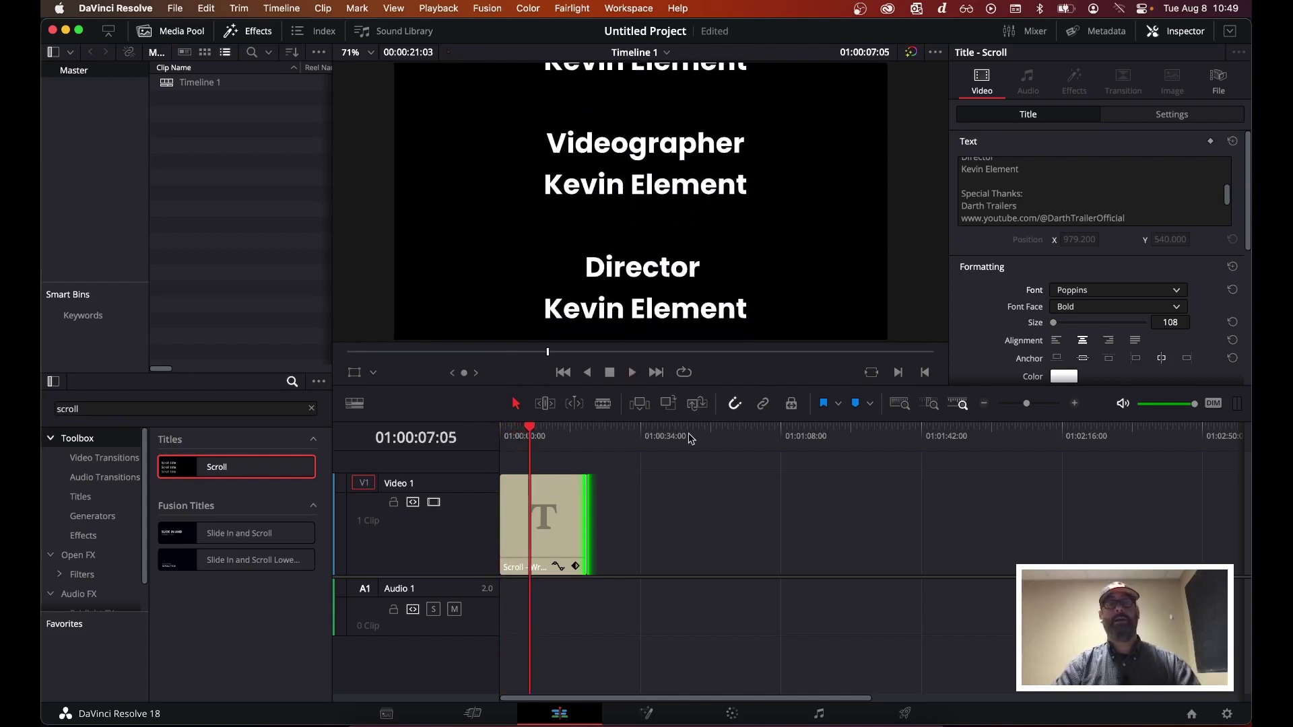
{"action": "key", "text": "super+Tab"}
{"action": "key", "text": "super+Tab"}
{"action": "key", "text": "super+Tab"}
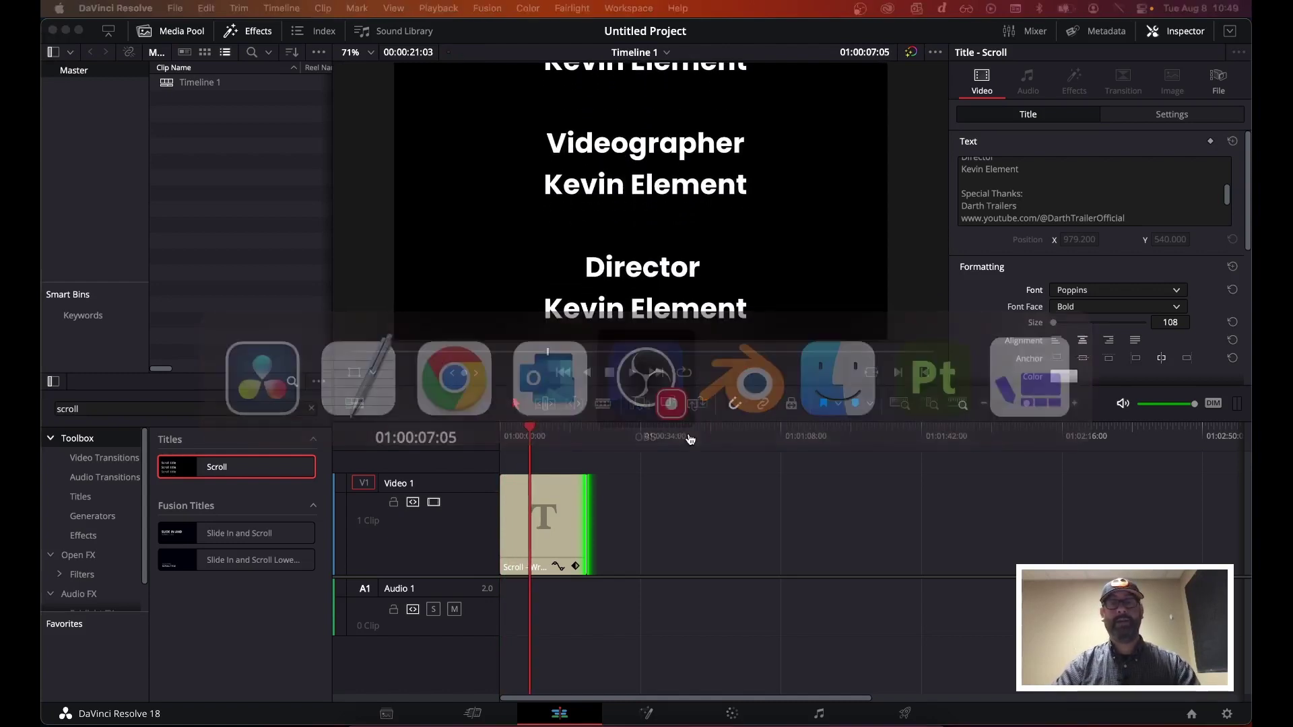